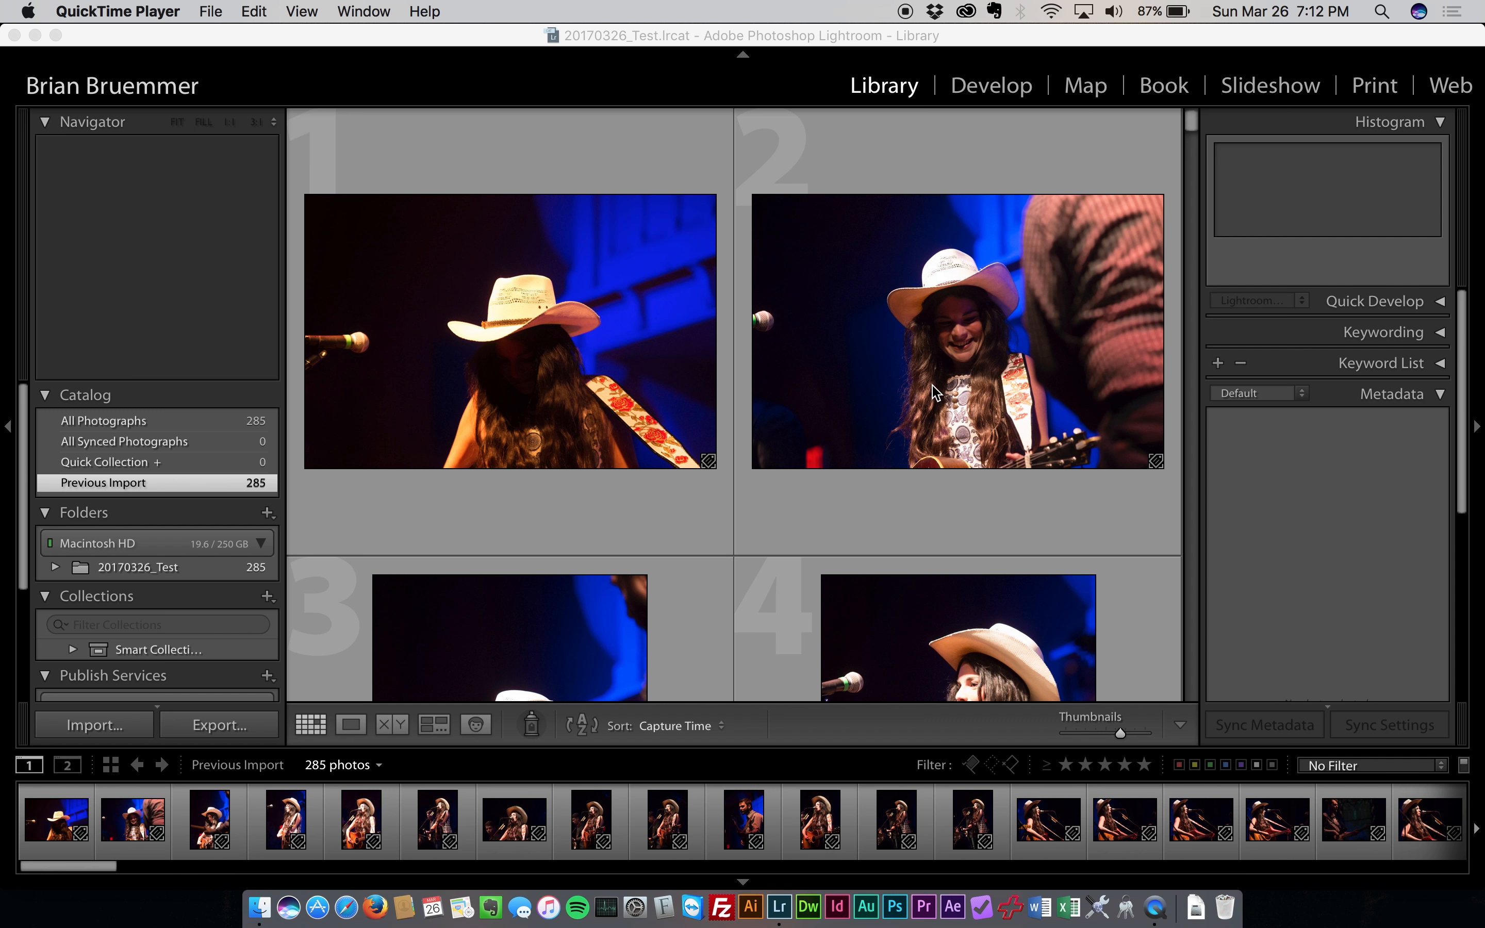
Select the first photo in the filmstrip and review its metadata, from file name and copyright through exposure details and comments
click(1436, 395)
click(1438, 398)
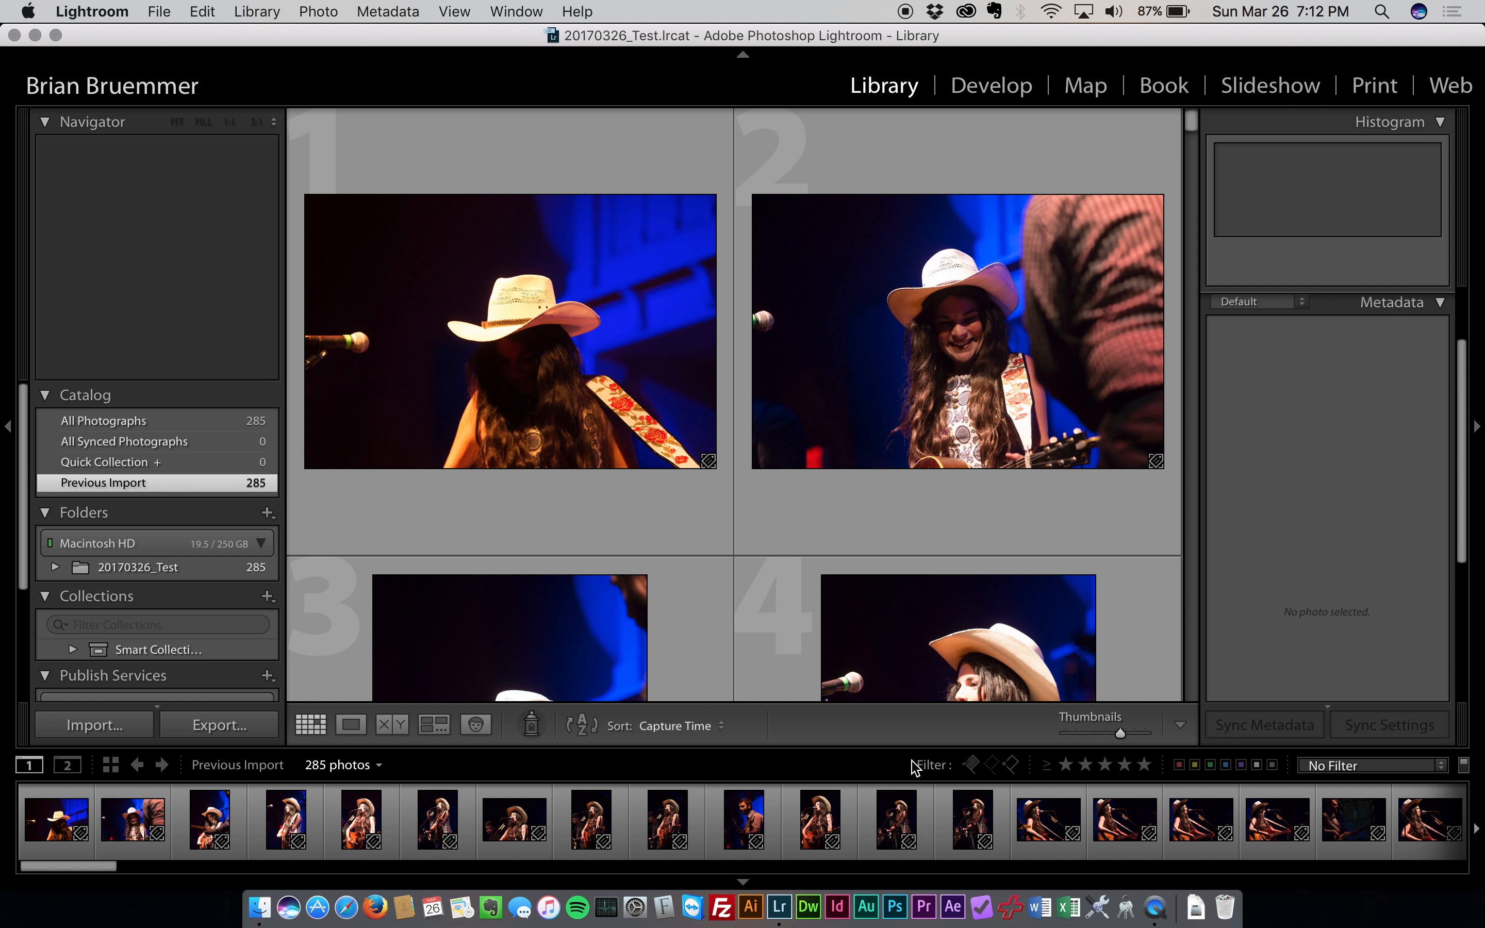
click(56, 829)
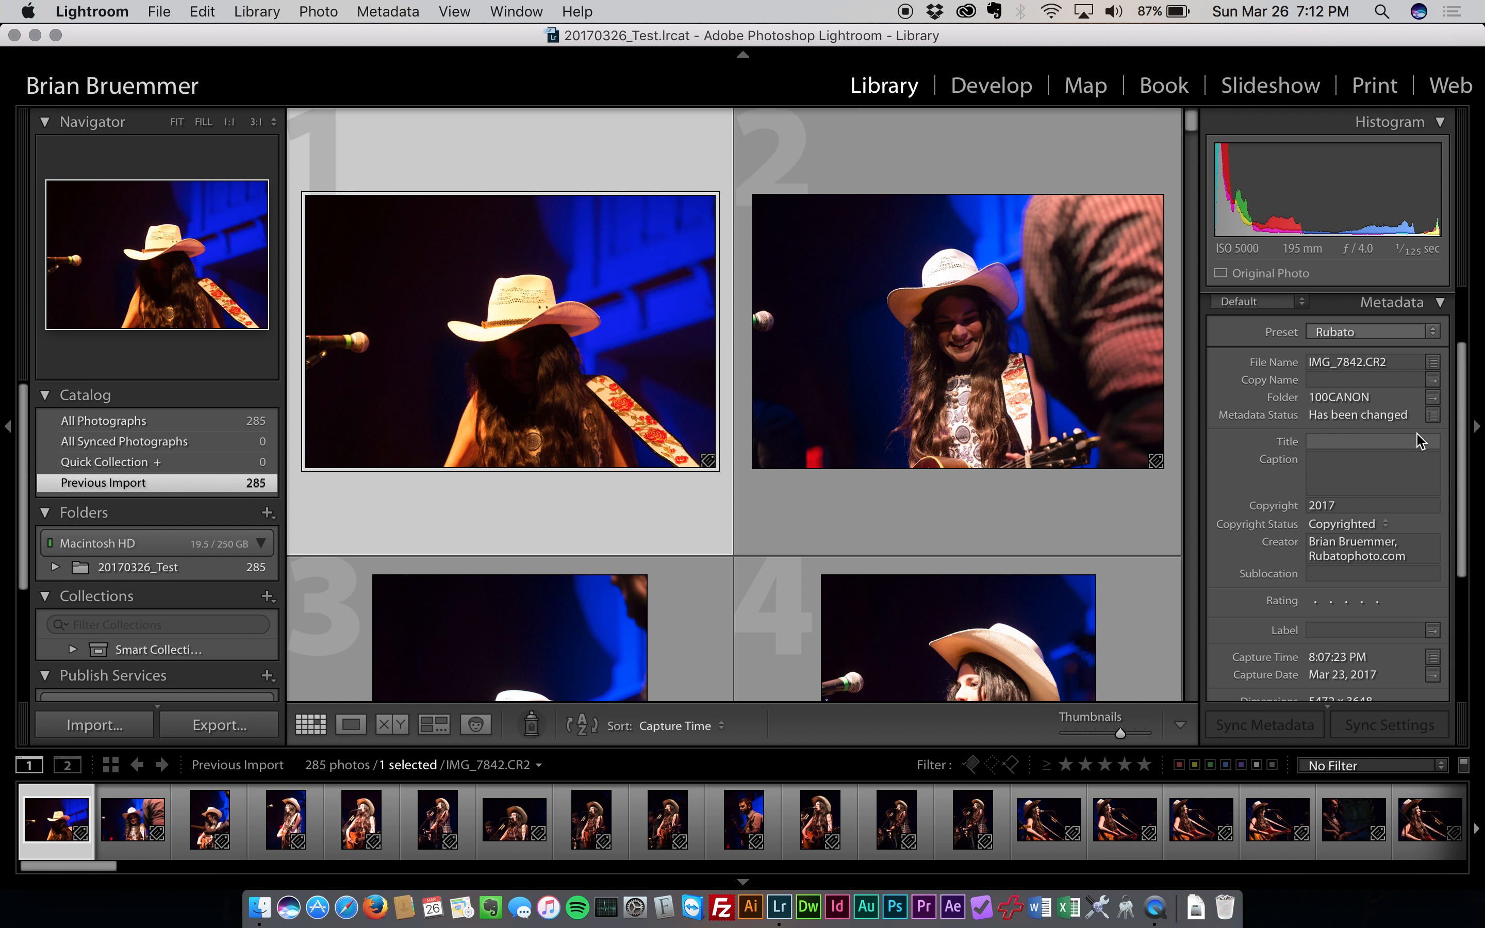
scroll(1369, 373, up, 3)
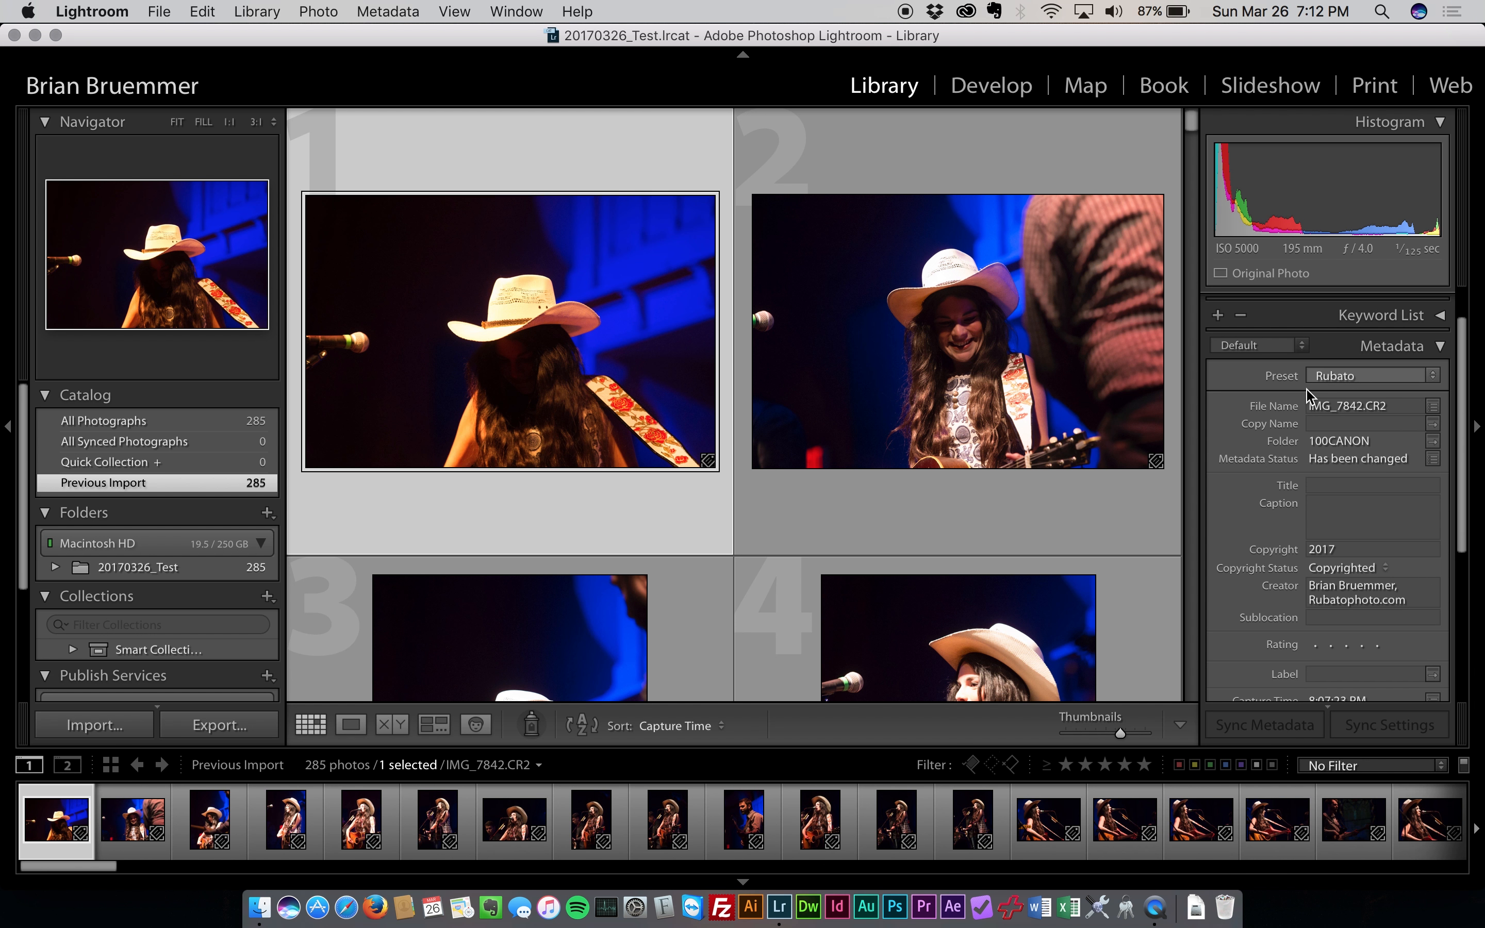
scroll(1264, 537, down, 2)
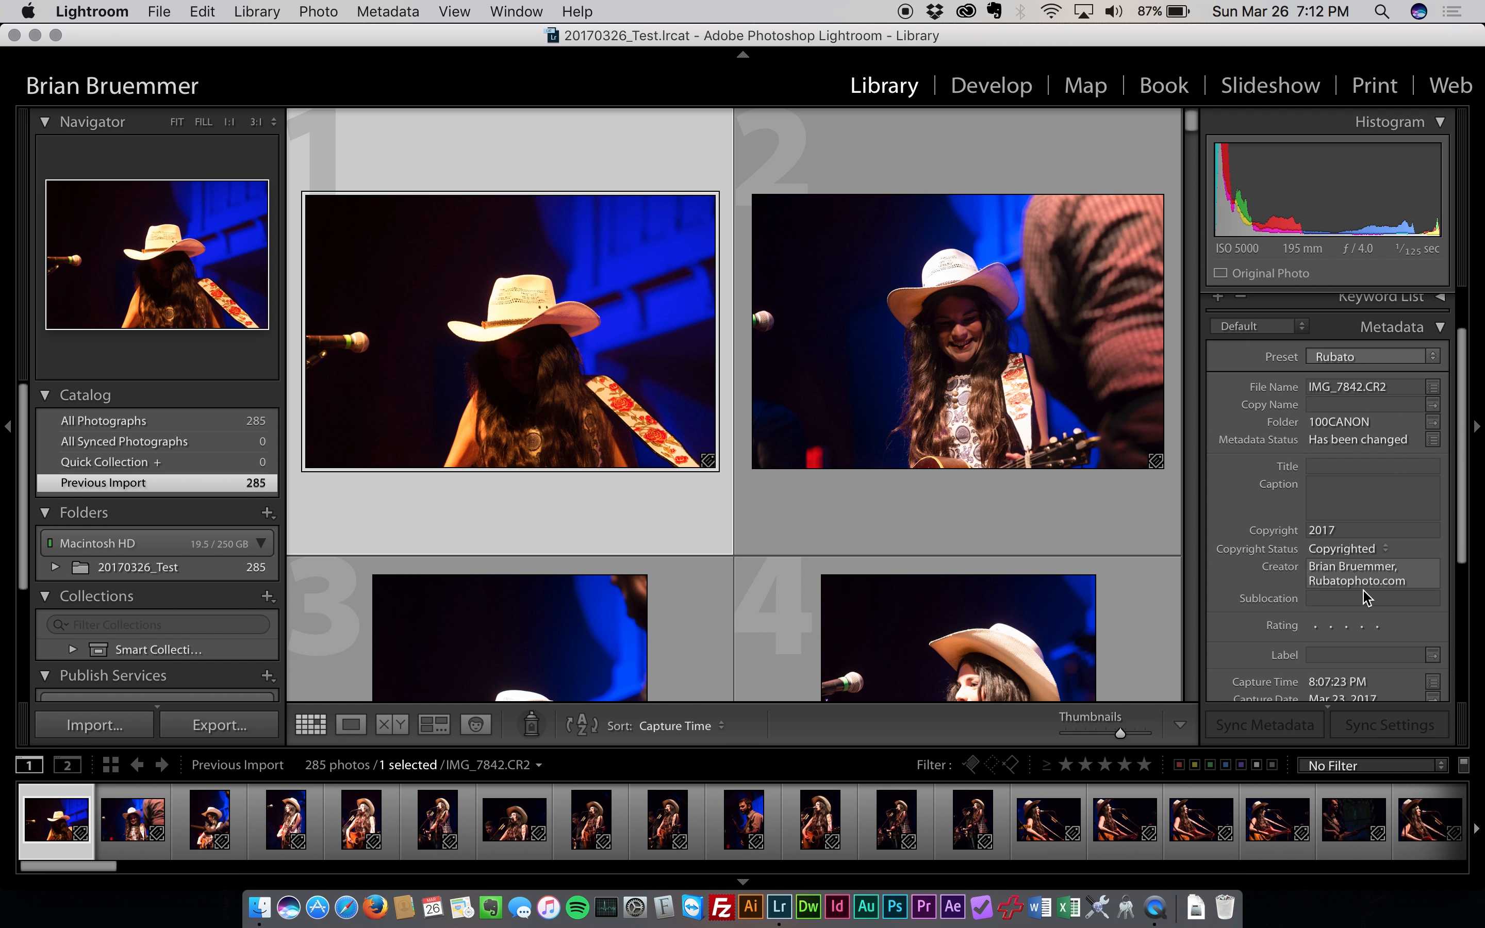
scroll(1366, 479, down, 8)
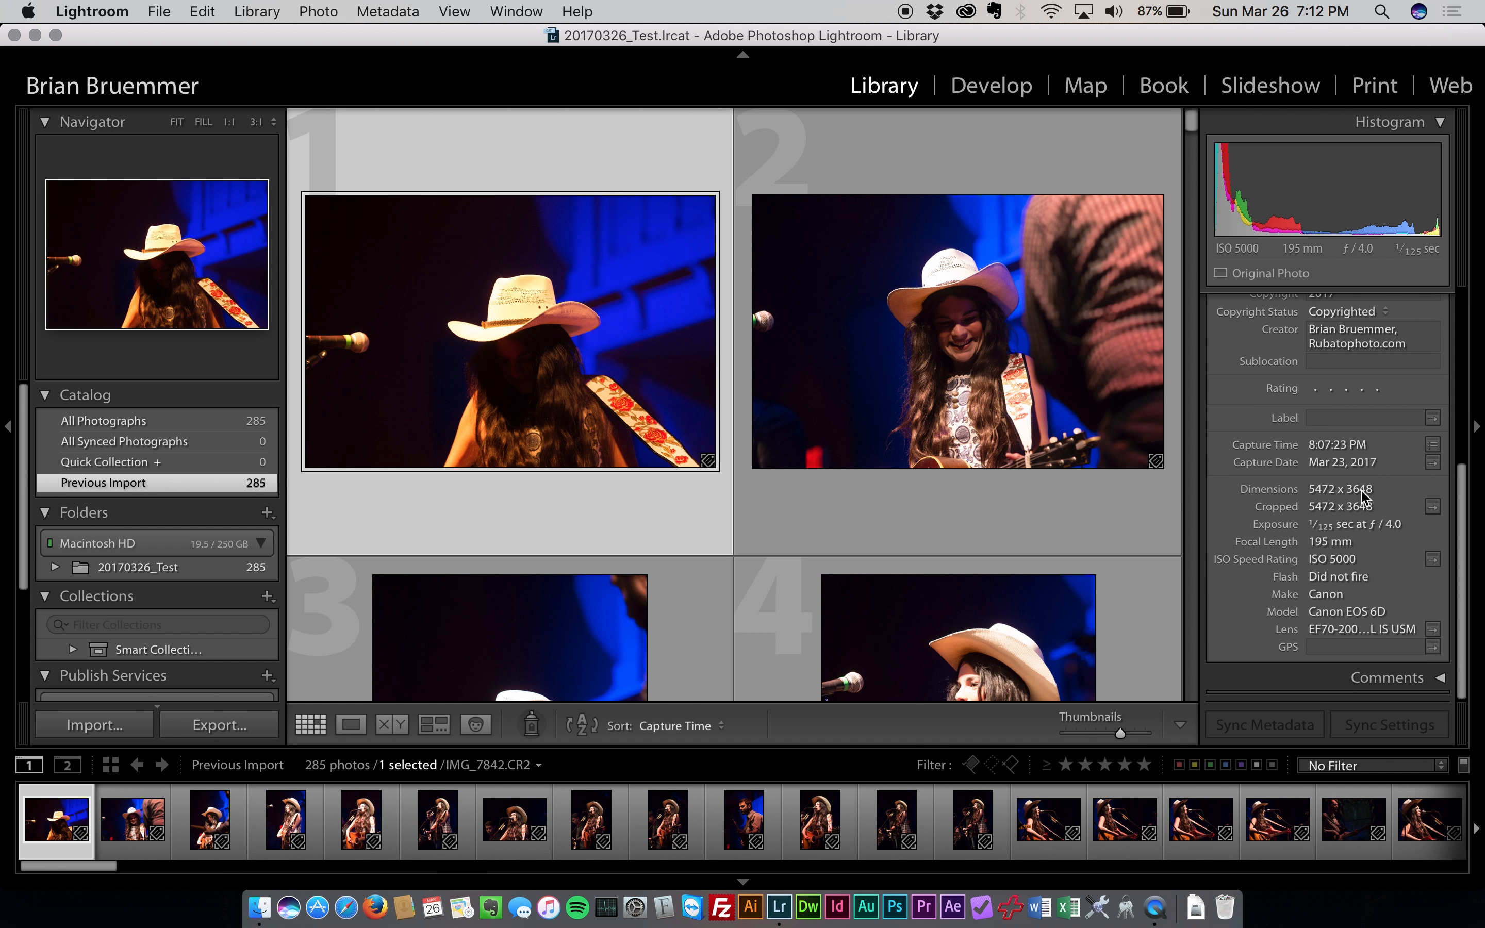
click(1388, 680)
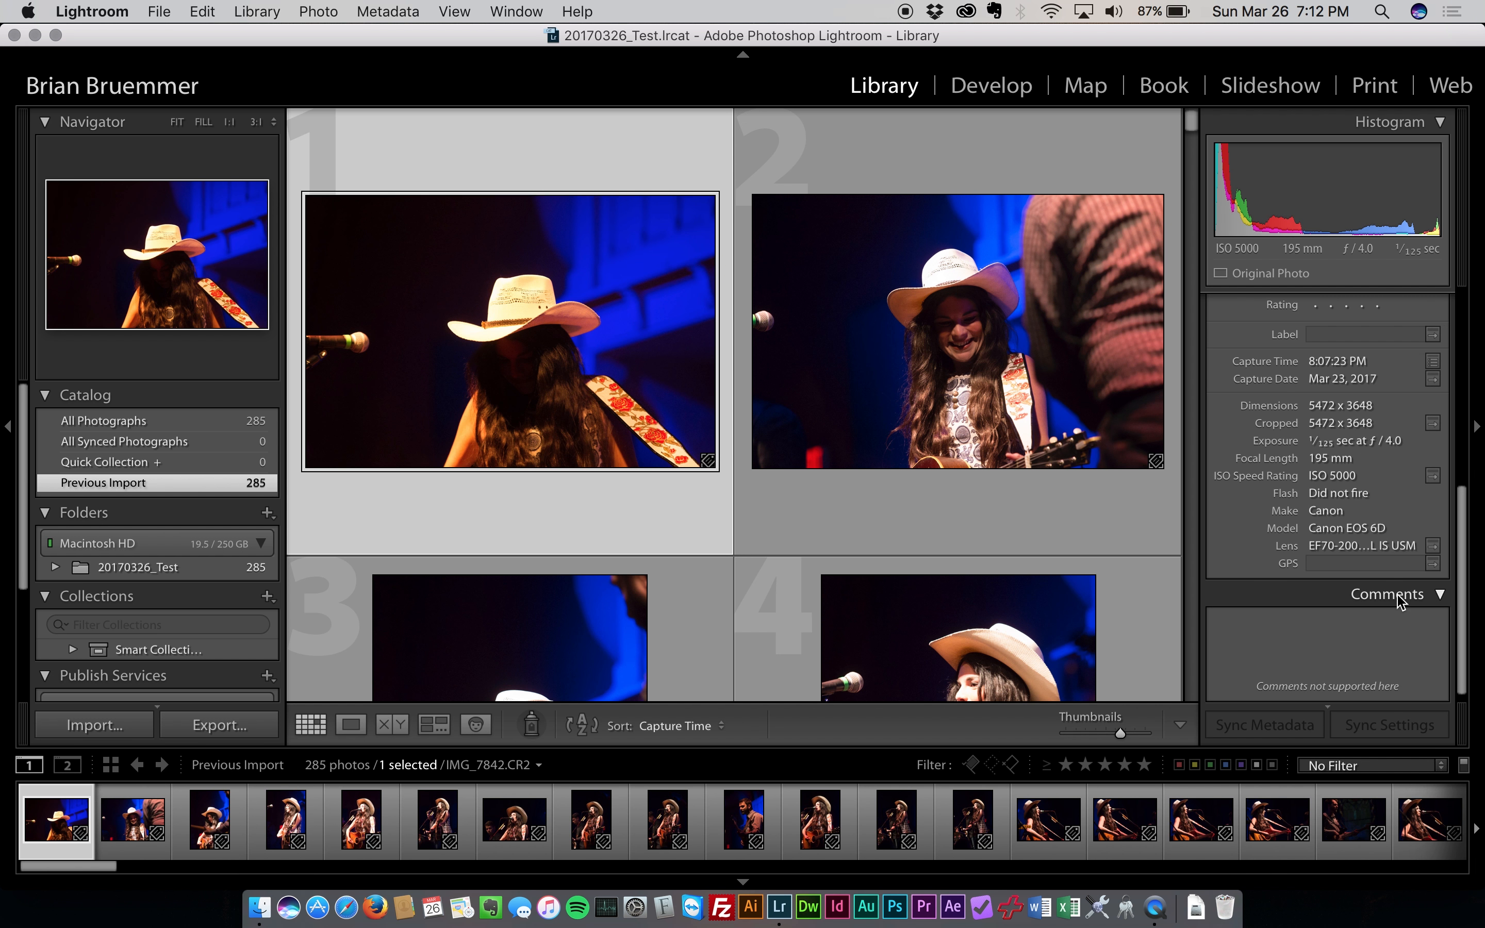
scroll(1390, 590, up, 8)
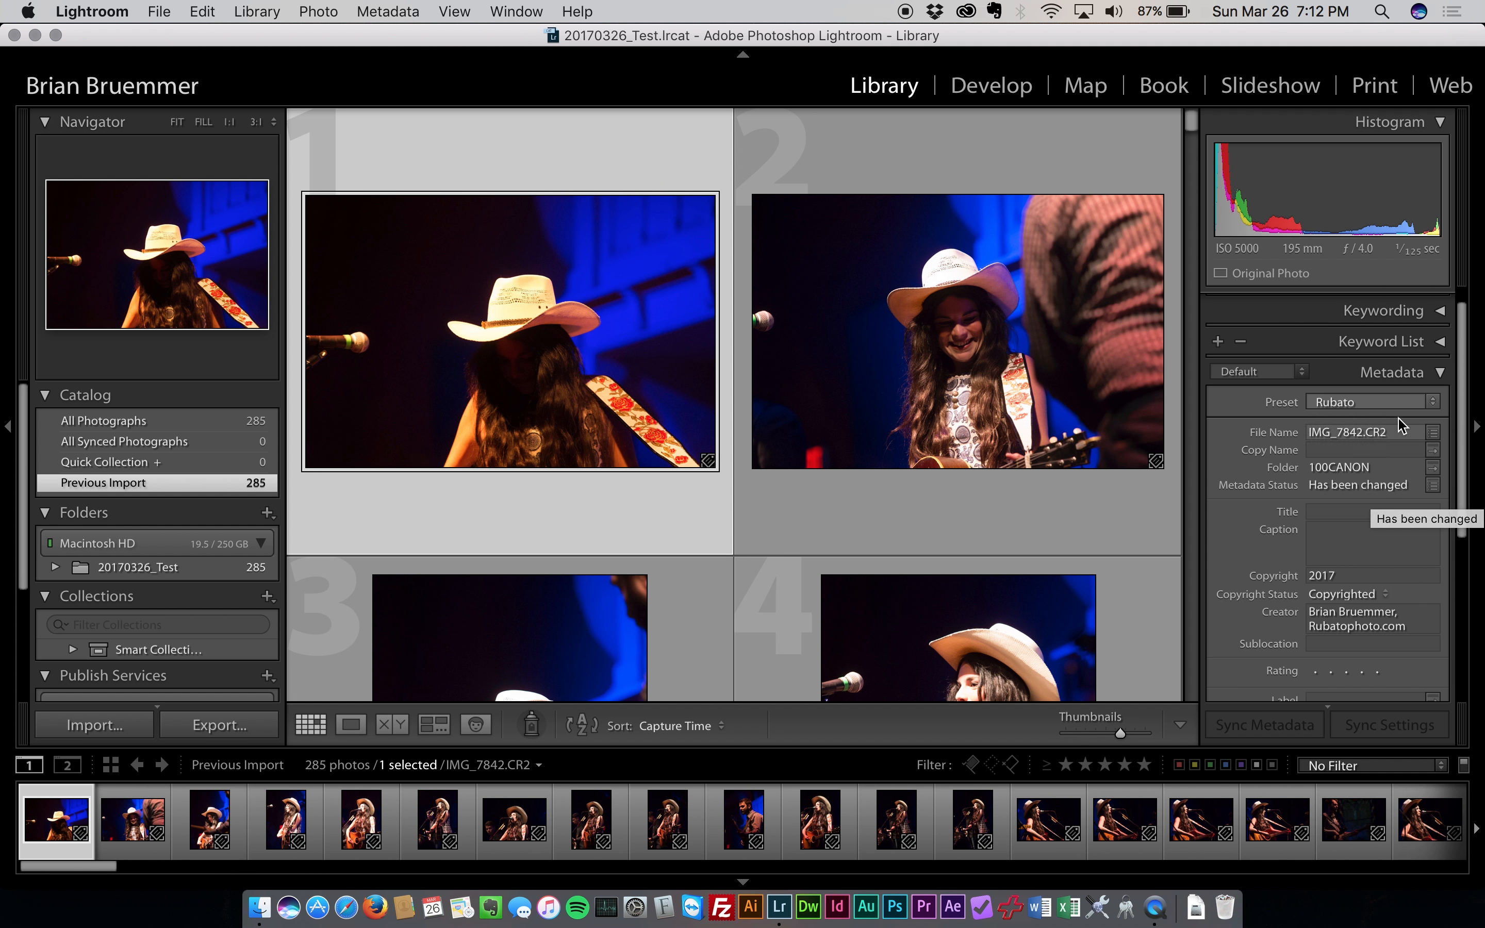
Open the metadata presets for editing and review the copyright, creator, image and keyword fields
click(1374, 401)
click(1350, 425)
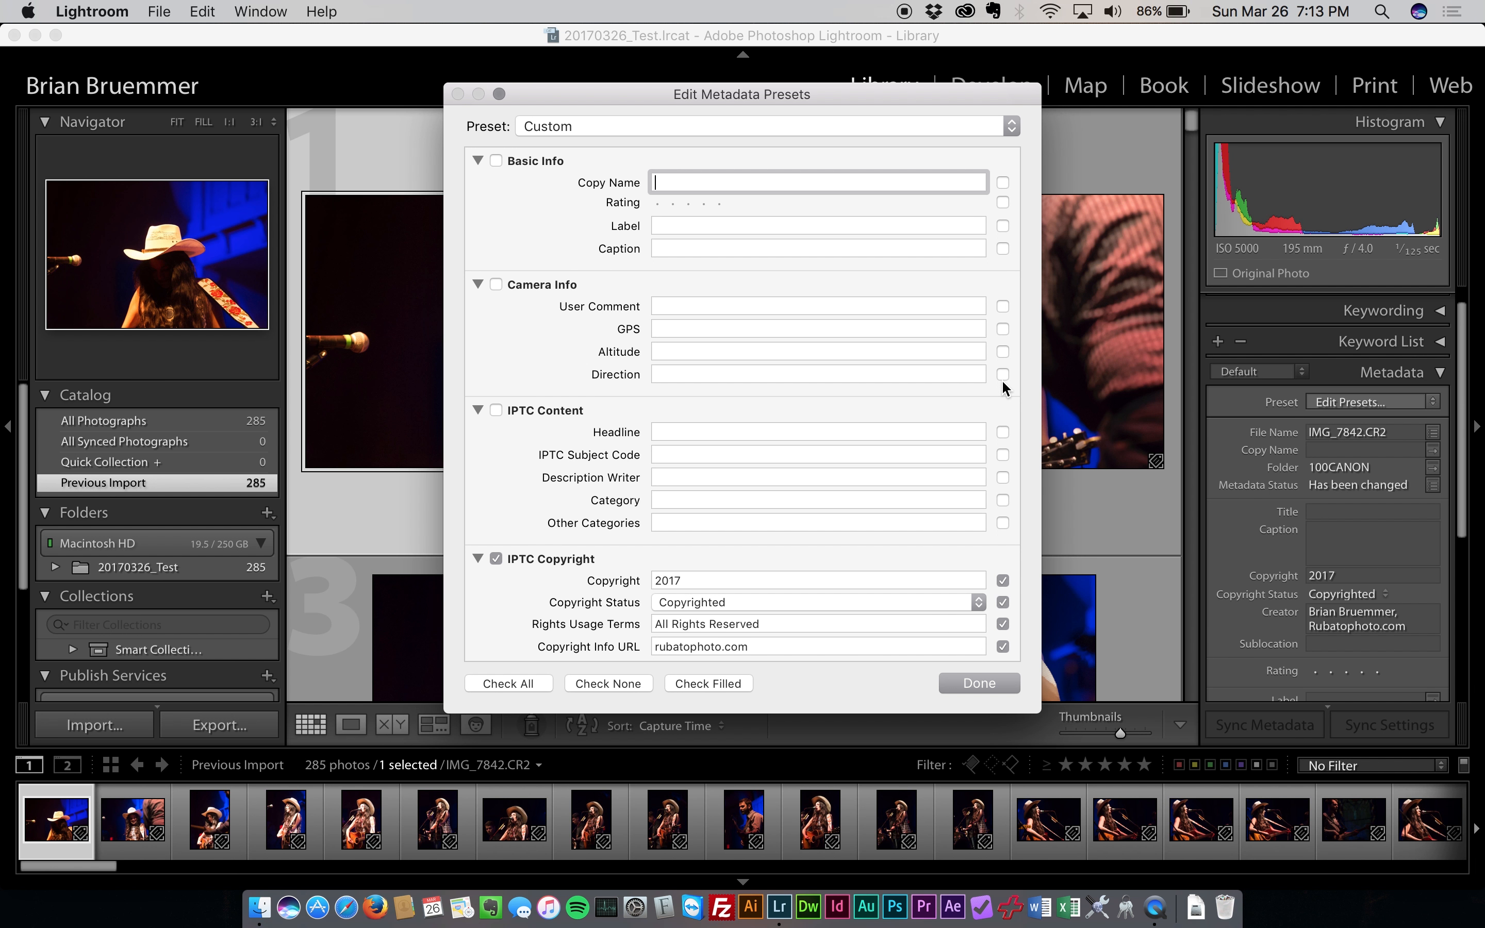
scroll(1002, 399, down, 10)
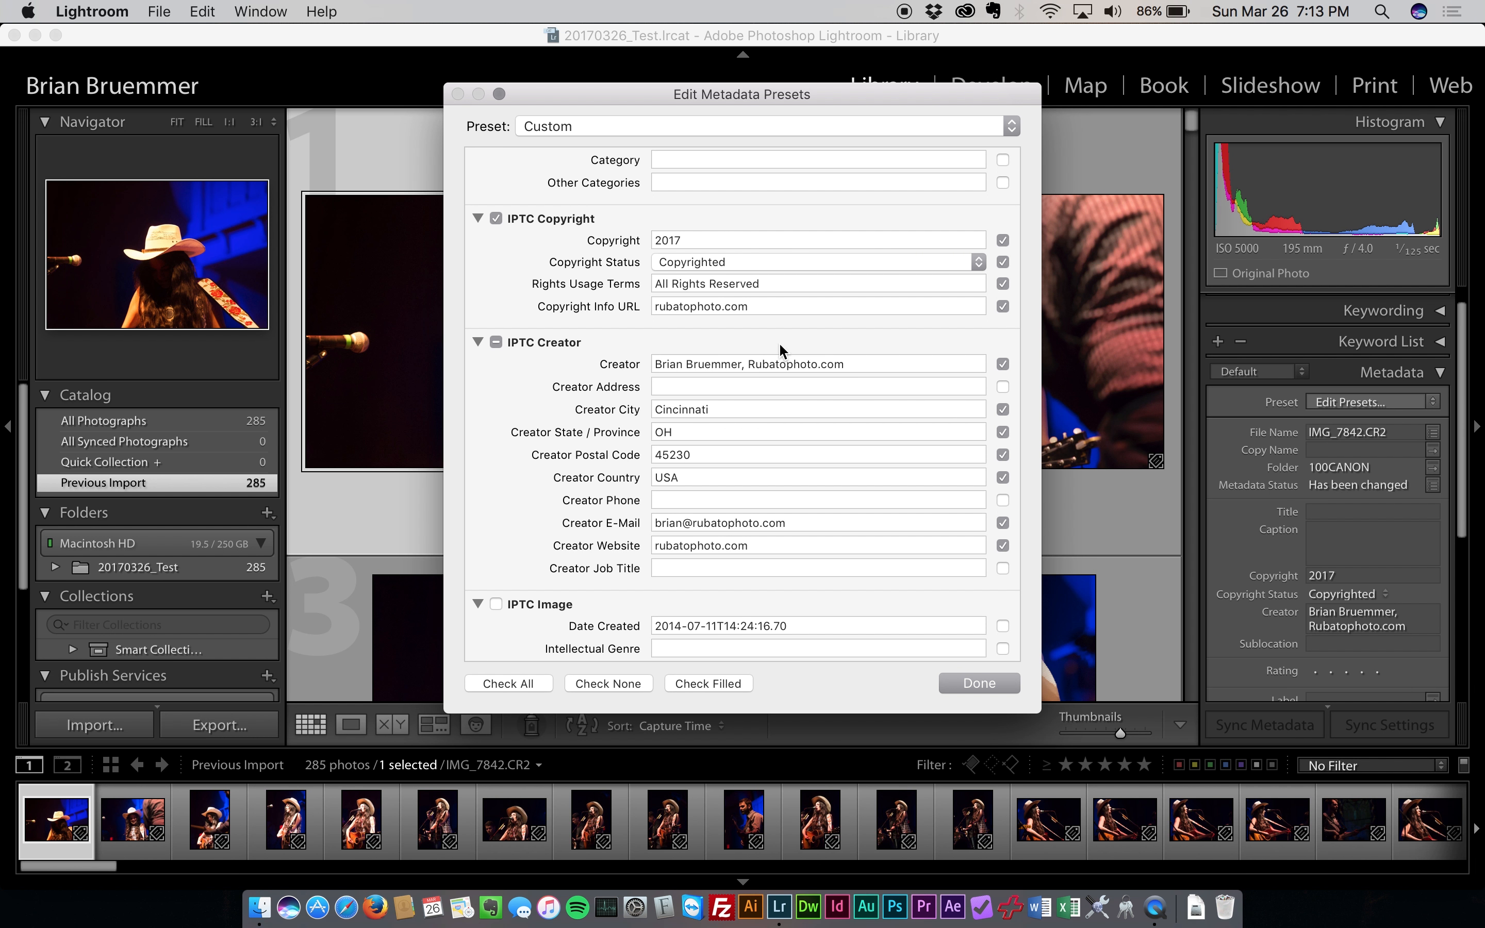
scroll(701, 394, down, 3)
scroll(701, 396, down, 2)
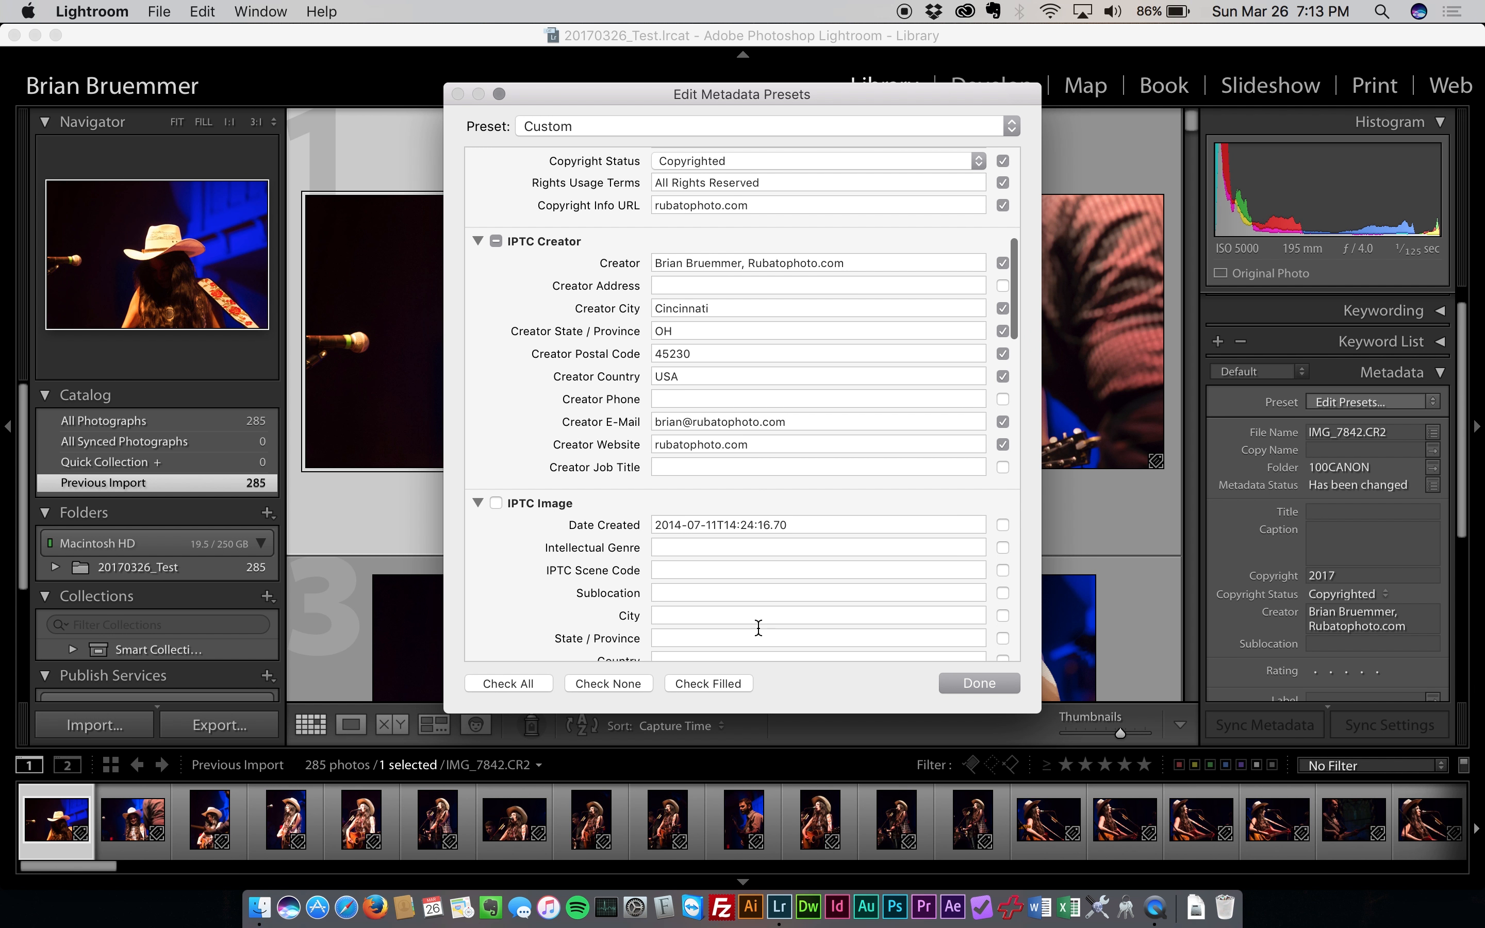
scroll(758, 531, down, 15)
scroll(758, 528, up, 5)
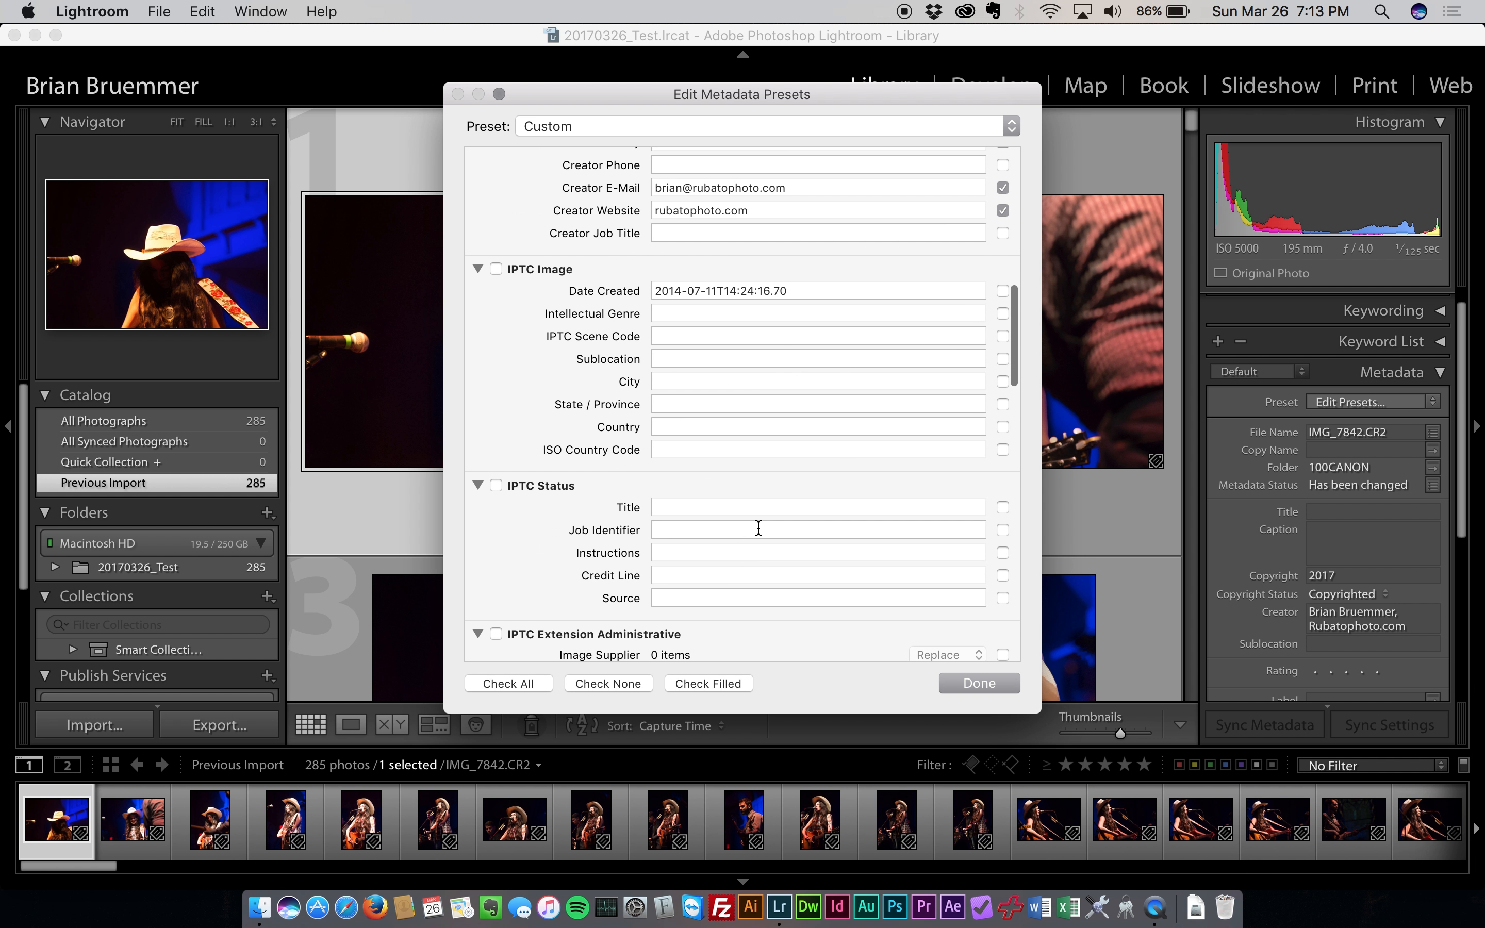
scroll(756, 541, down, 20)
scroll(757, 619, down, 4)
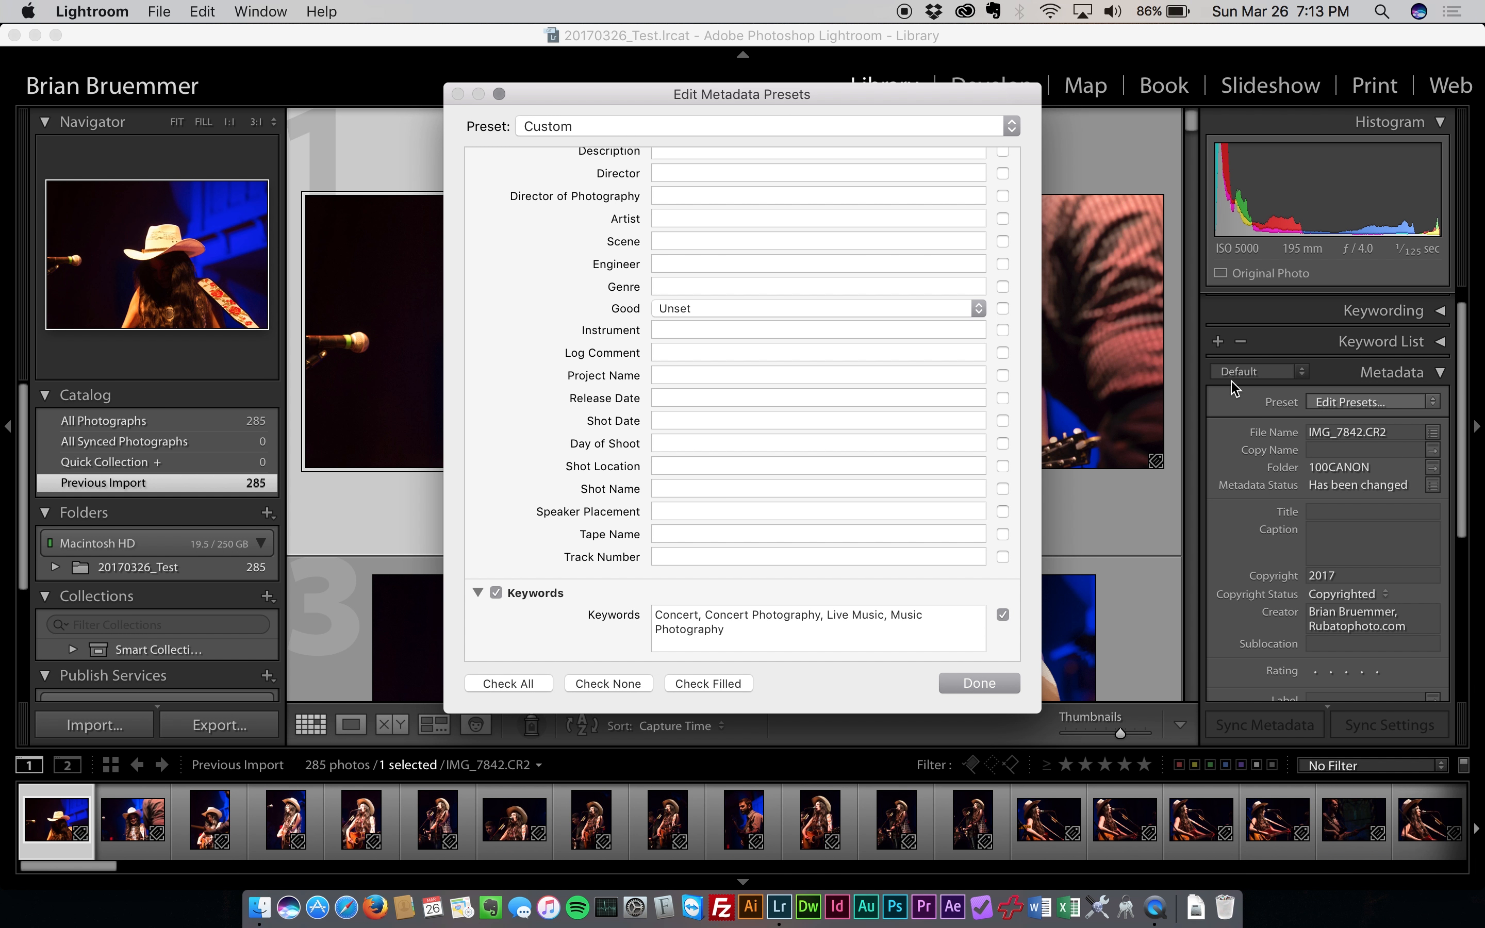
click(735, 631)
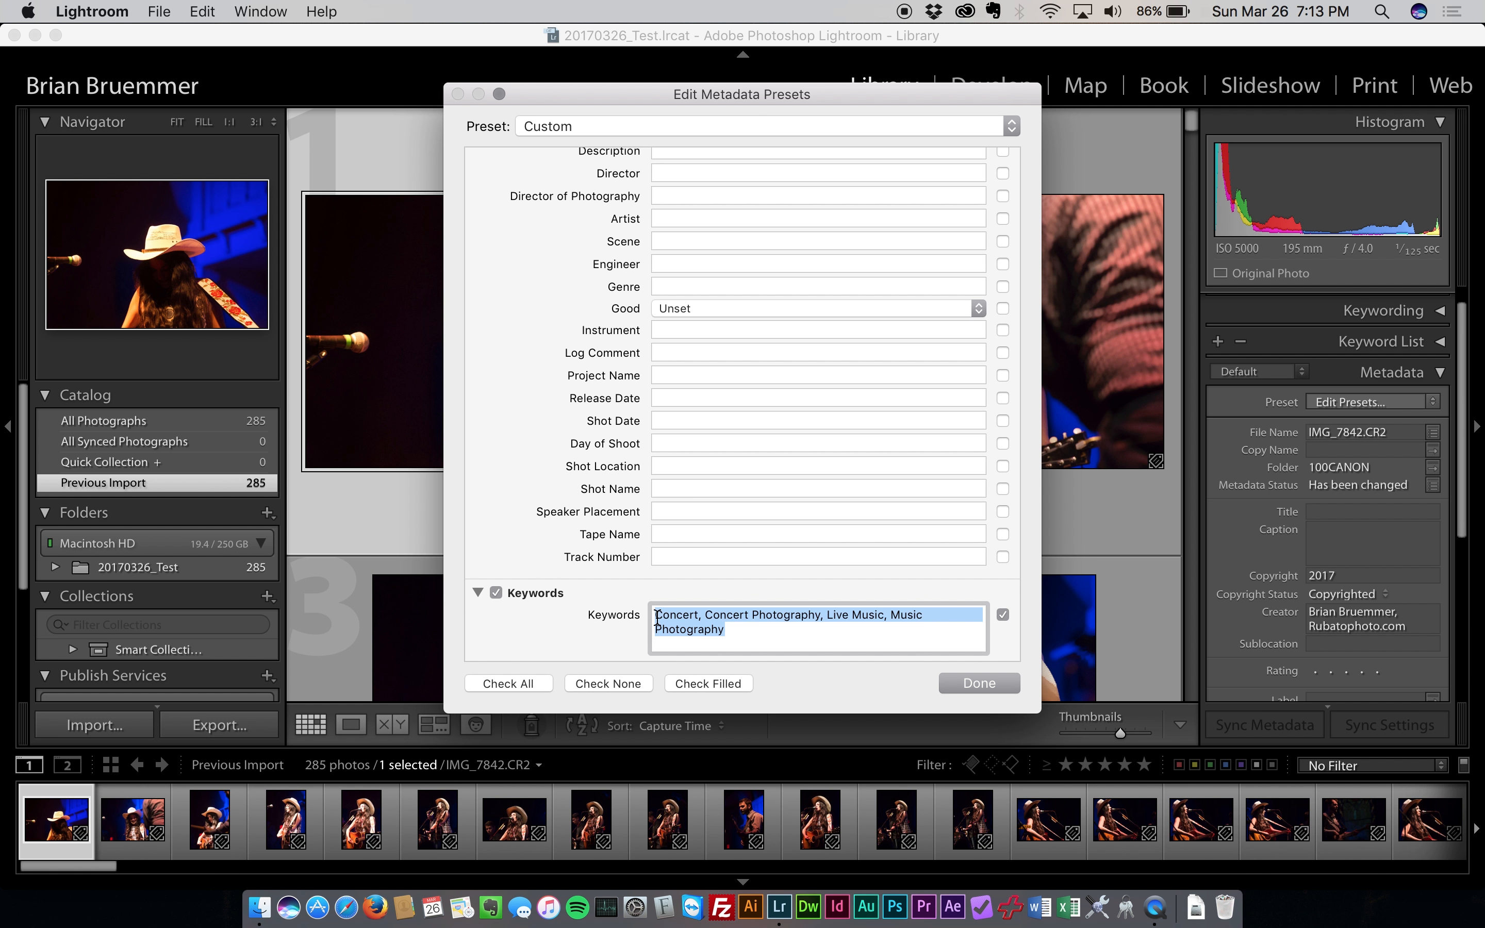
click(769, 641)
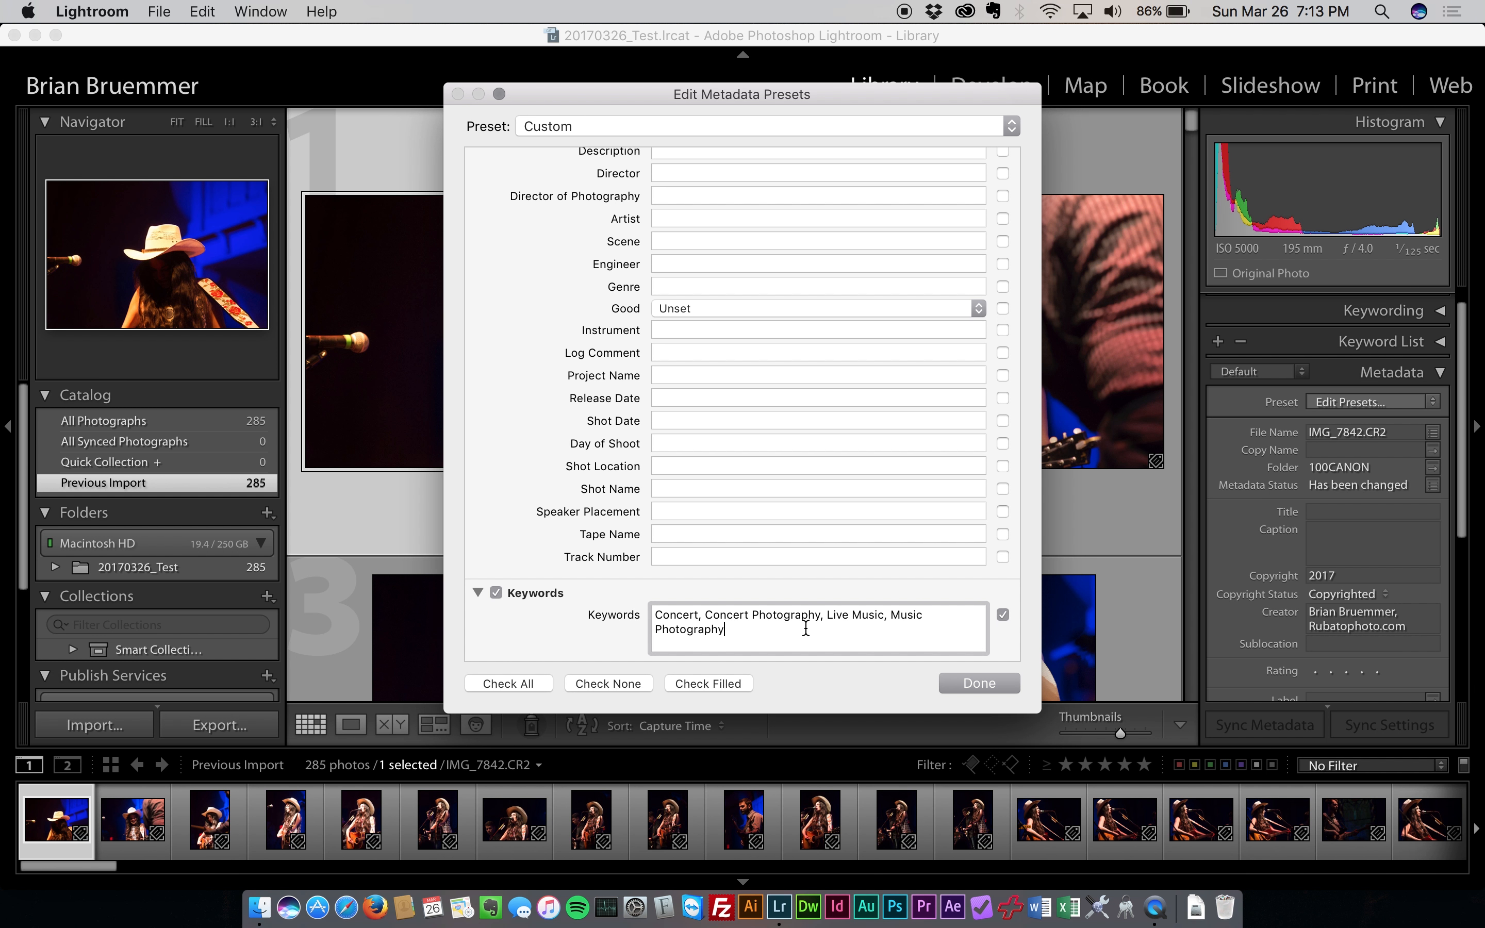
Close the metadata preset editor without saving and choose the Rubato preset for the first photo
click(990, 682)
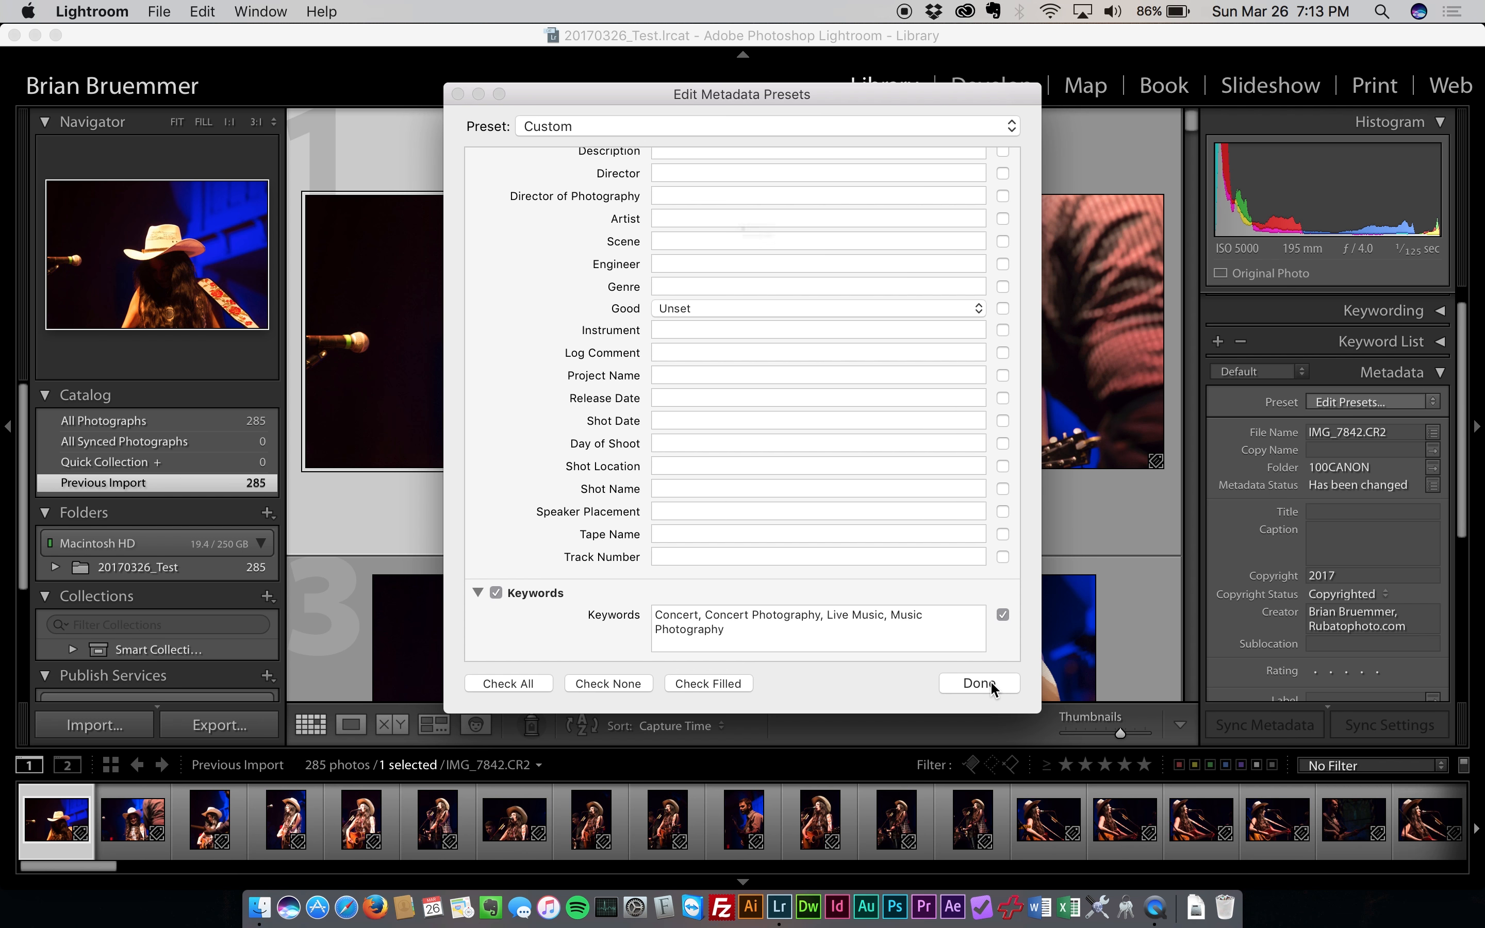
click(681, 278)
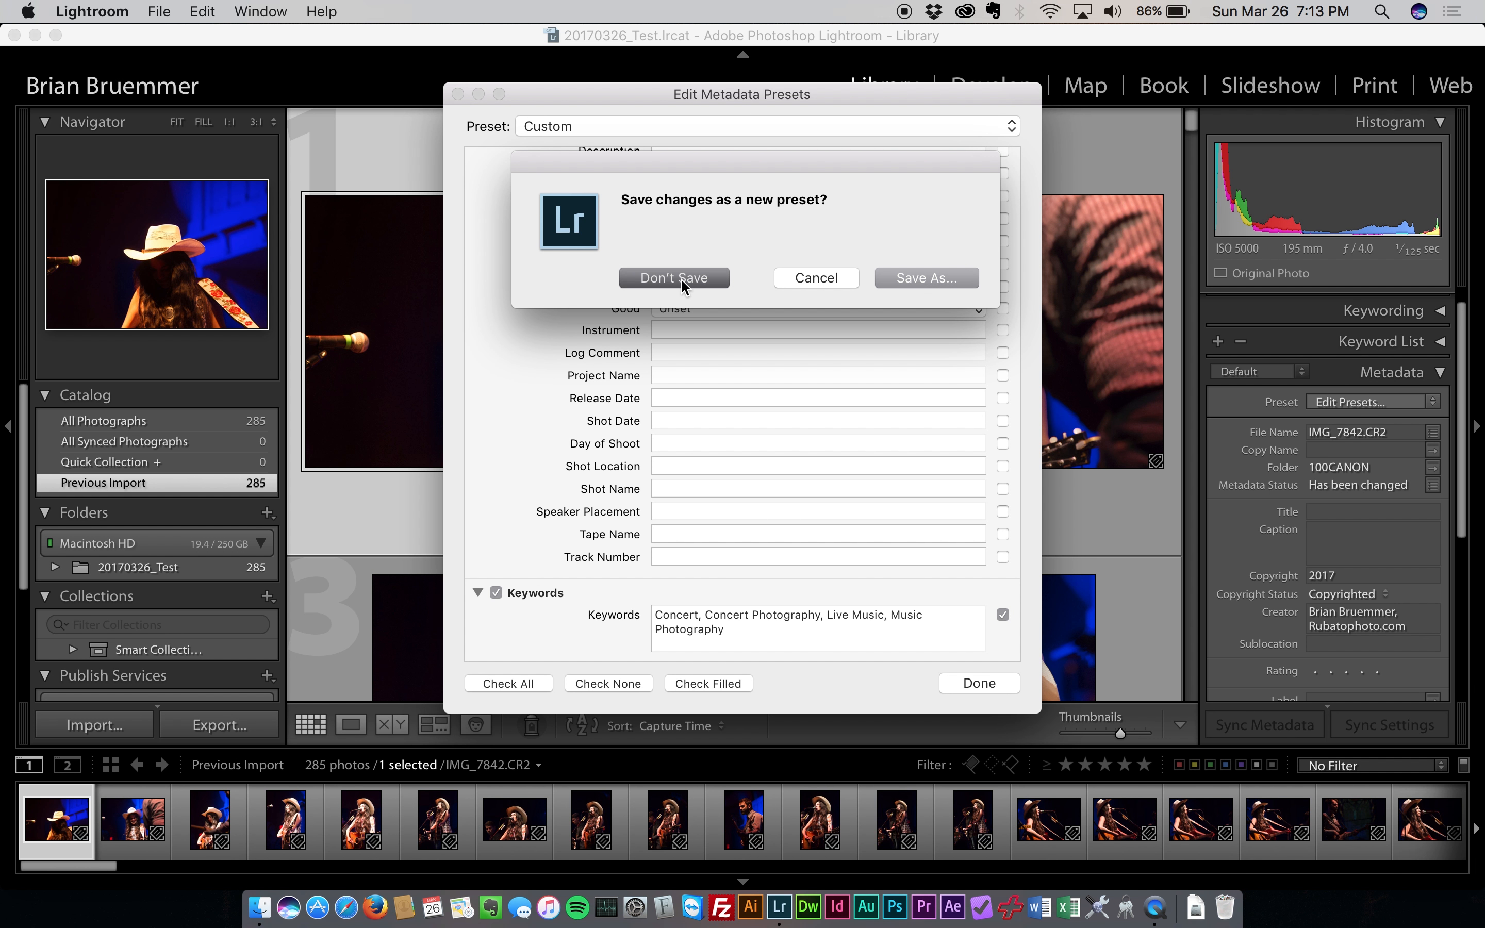
click(1342, 402)
click(1336, 429)
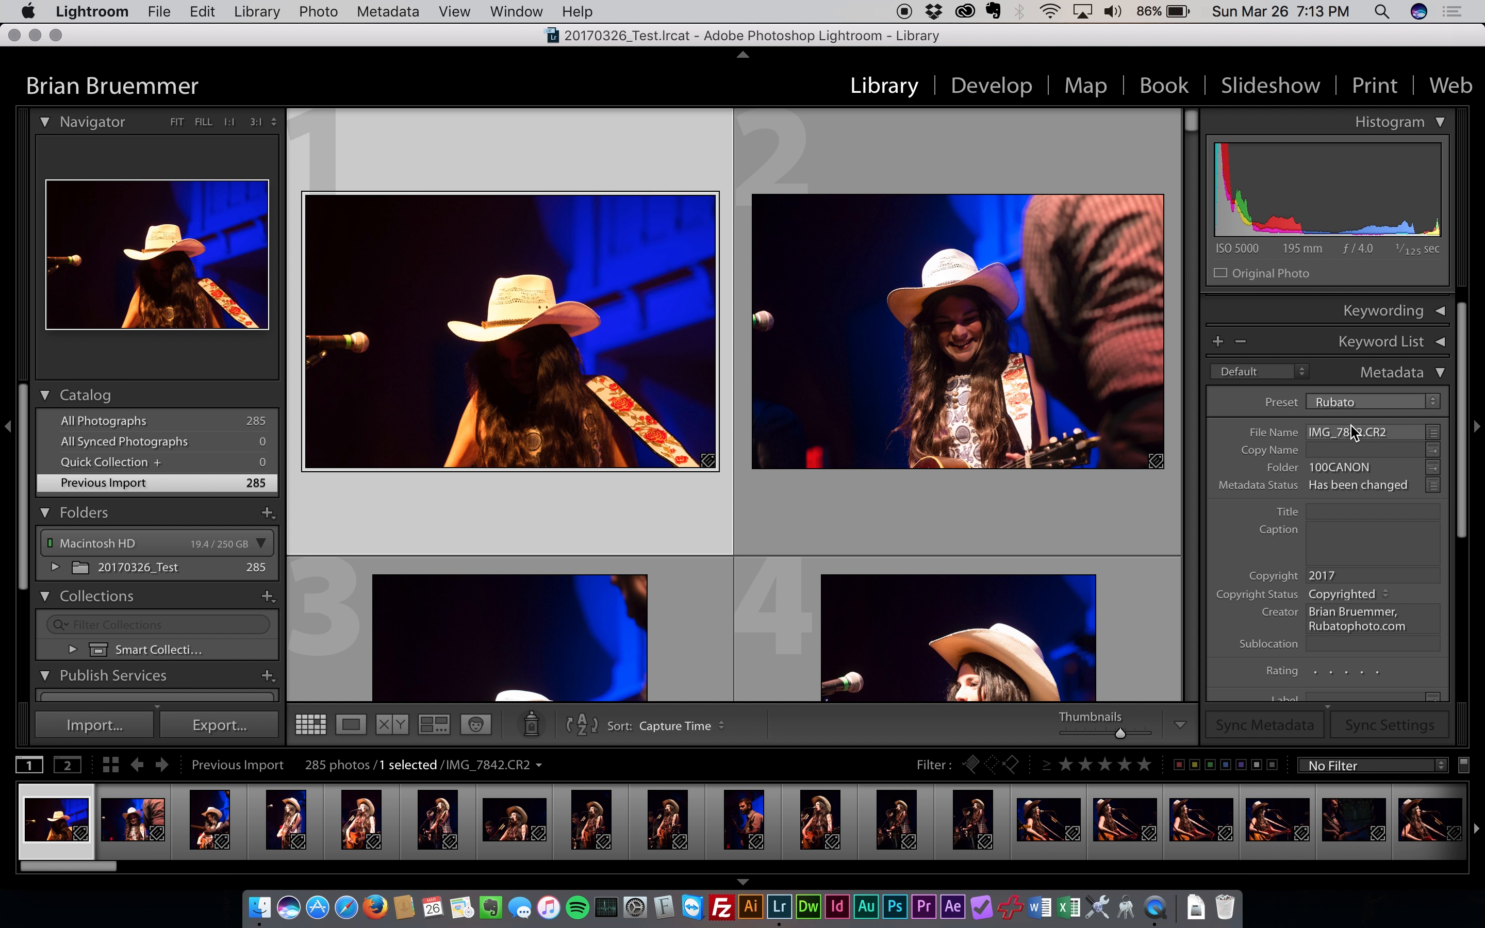
Expand the keywording section to examine the first photo's keyword tags and the available keyword sets
scroll(1369, 313, up, 2)
click(1367, 332)
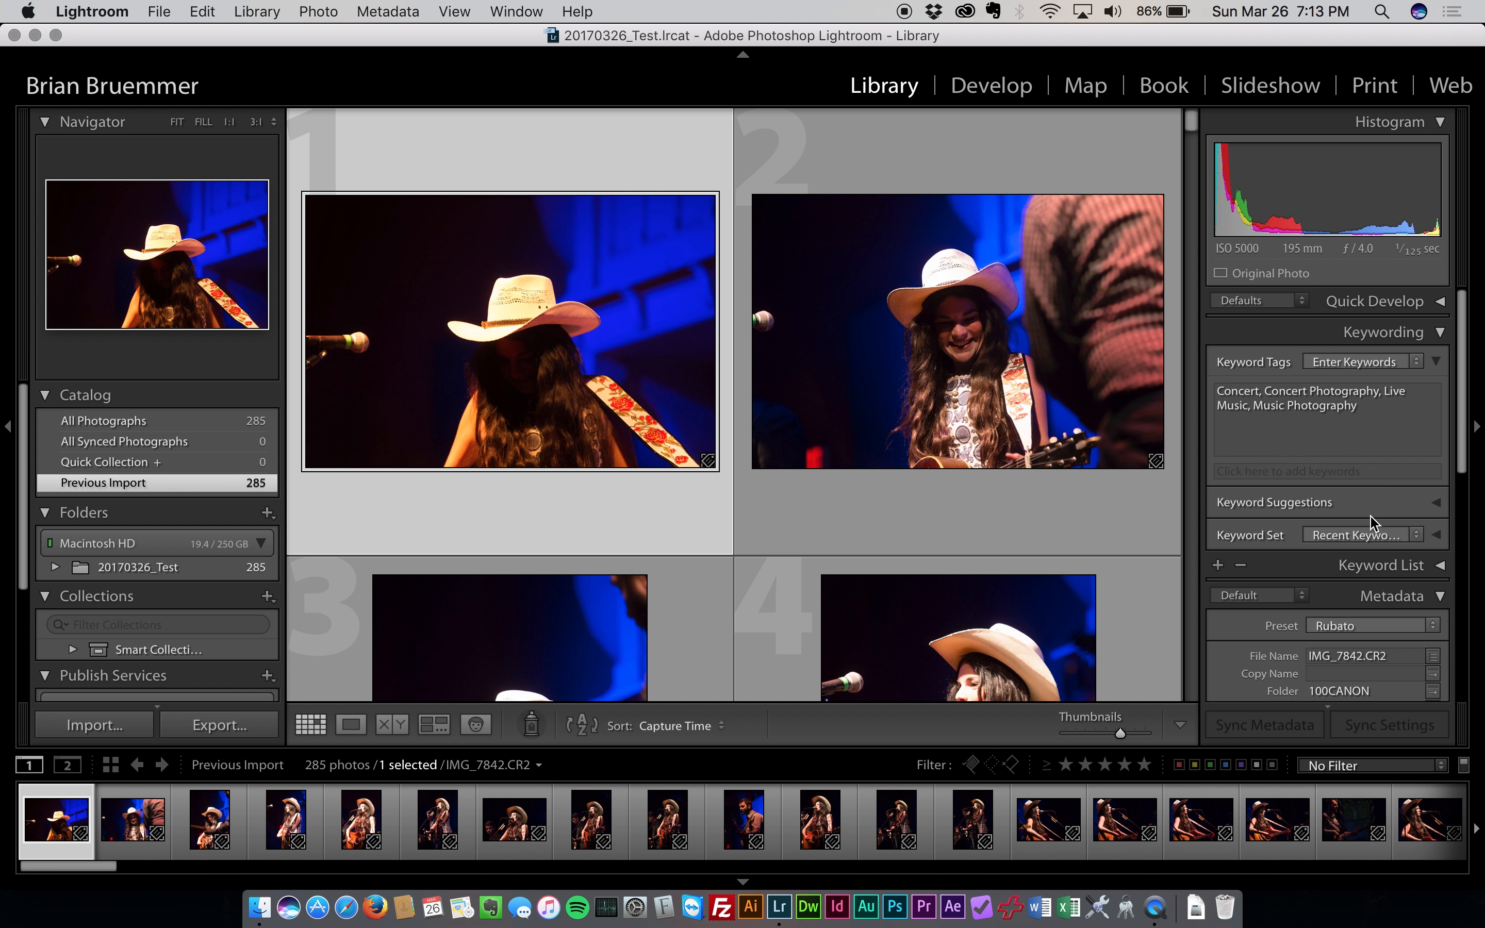
click(1352, 535)
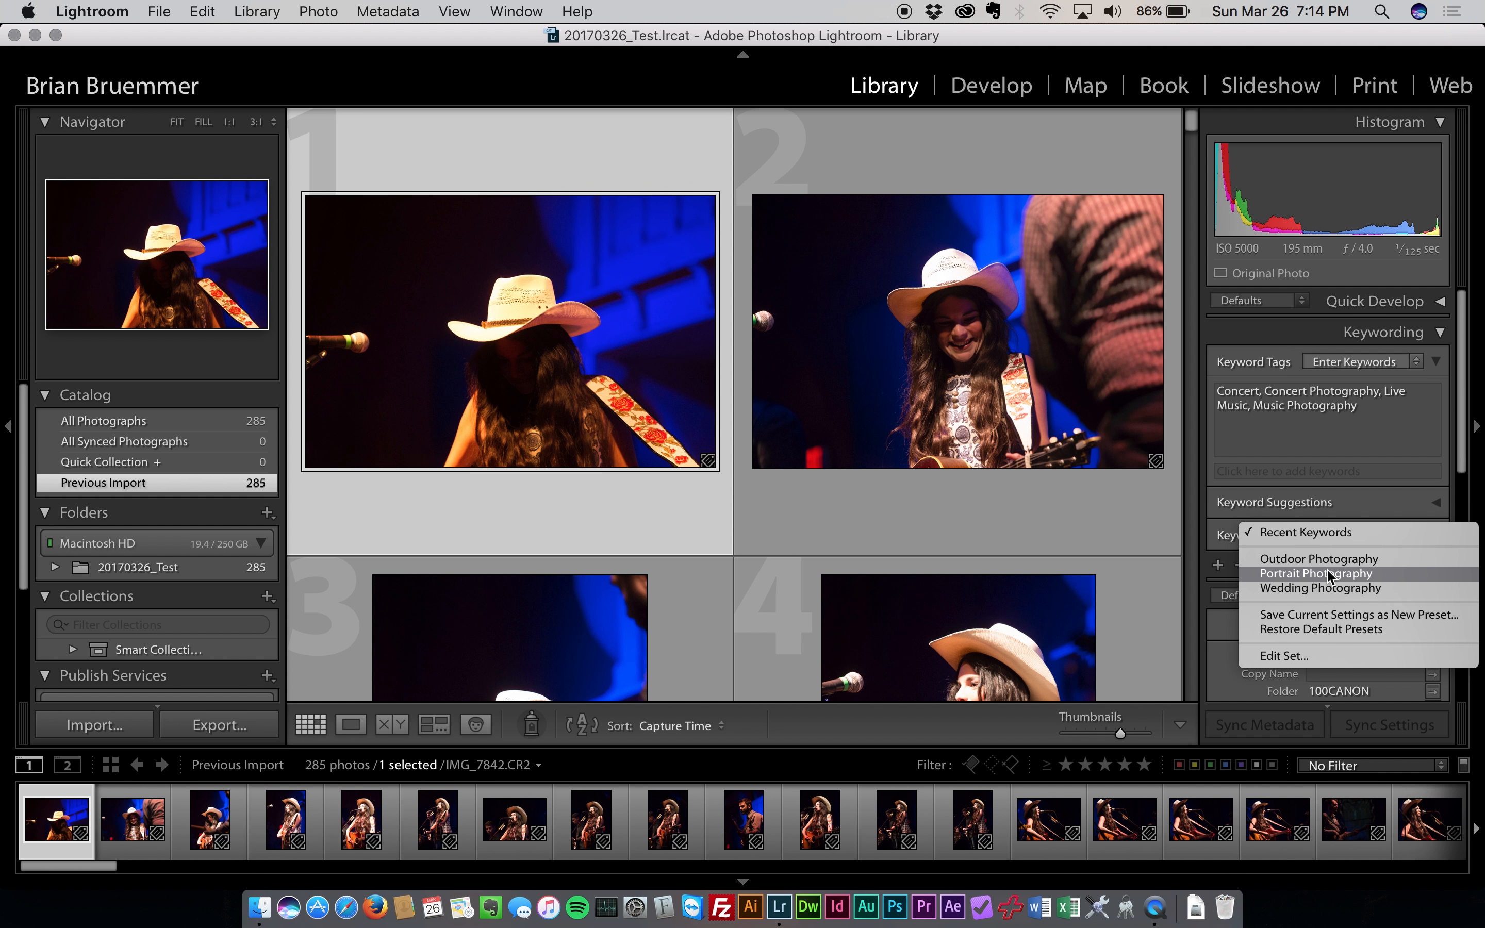
click(1339, 432)
click(1365, 415)
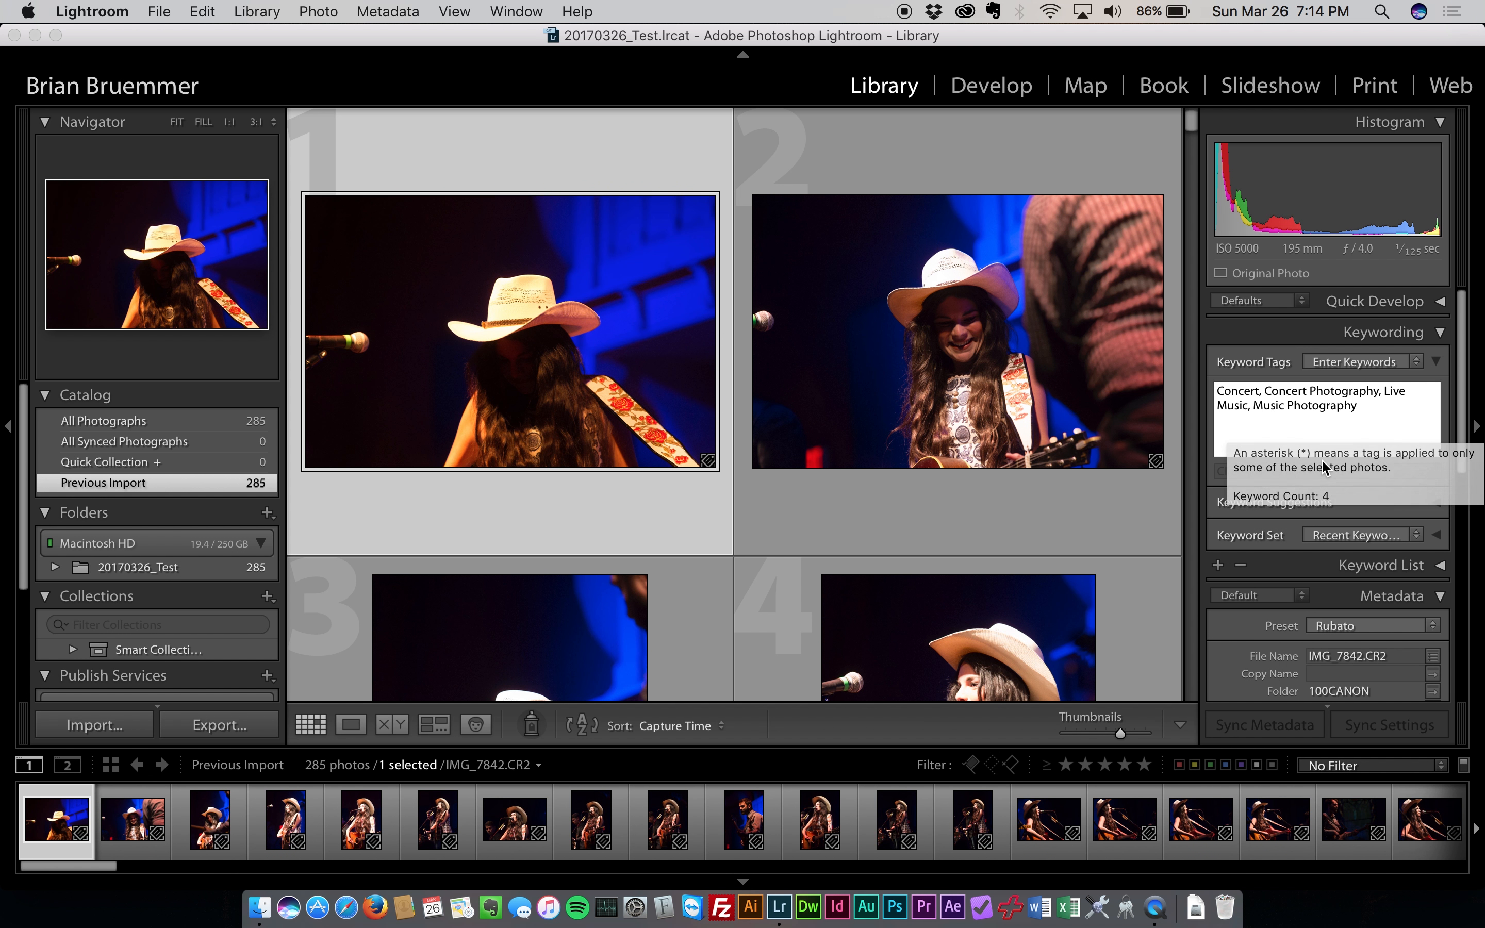
scroll(1319, 479, down, 5)
scroll(1319, 498, down, 3)
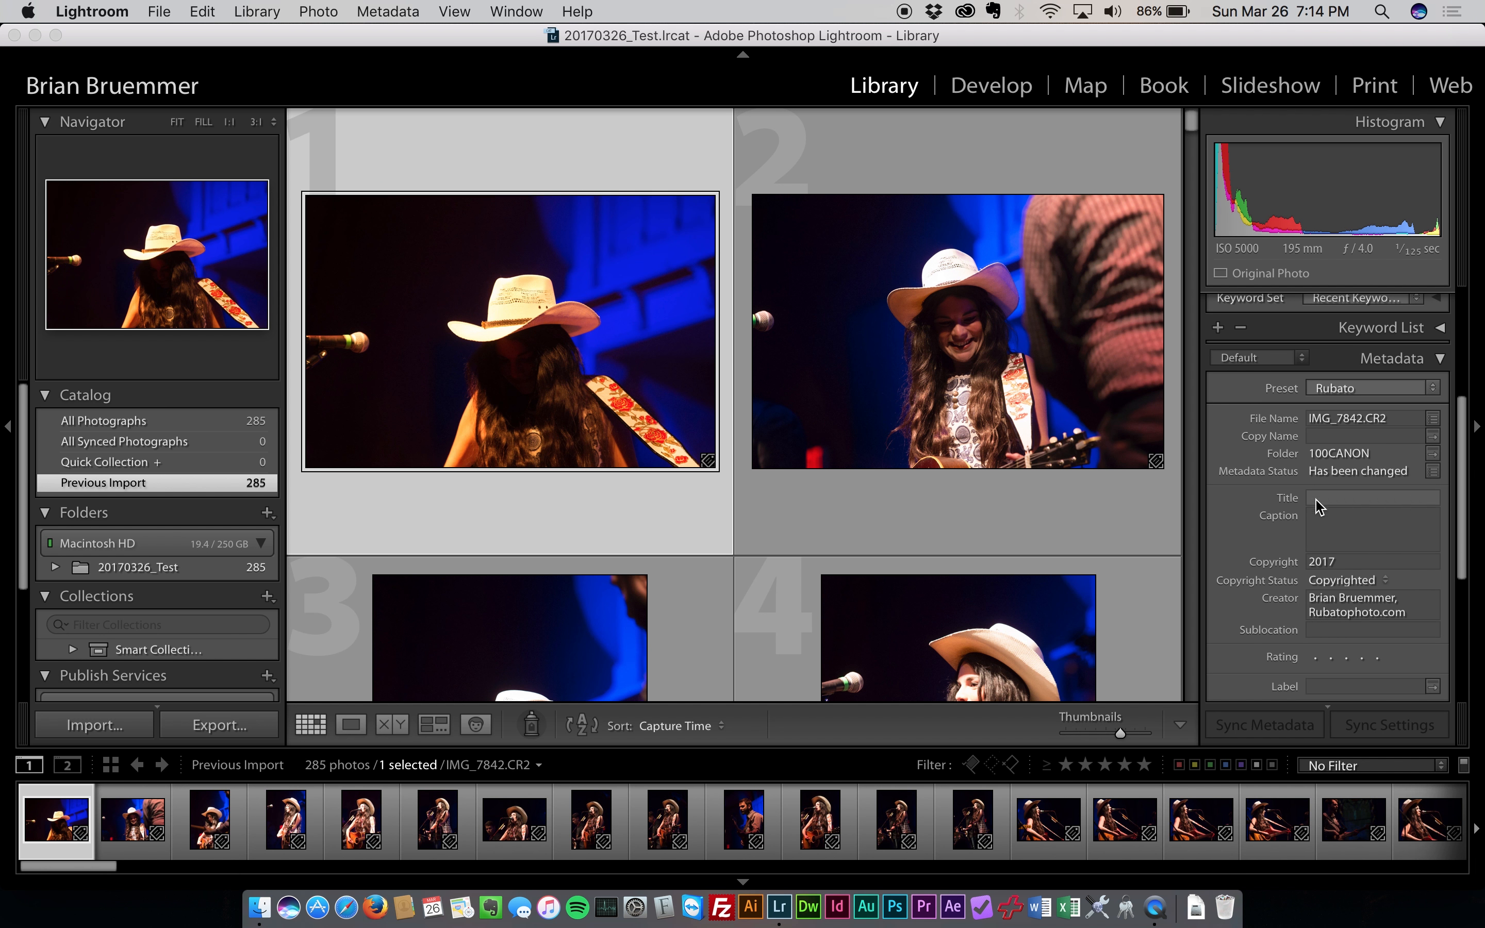
click(1328, 499)
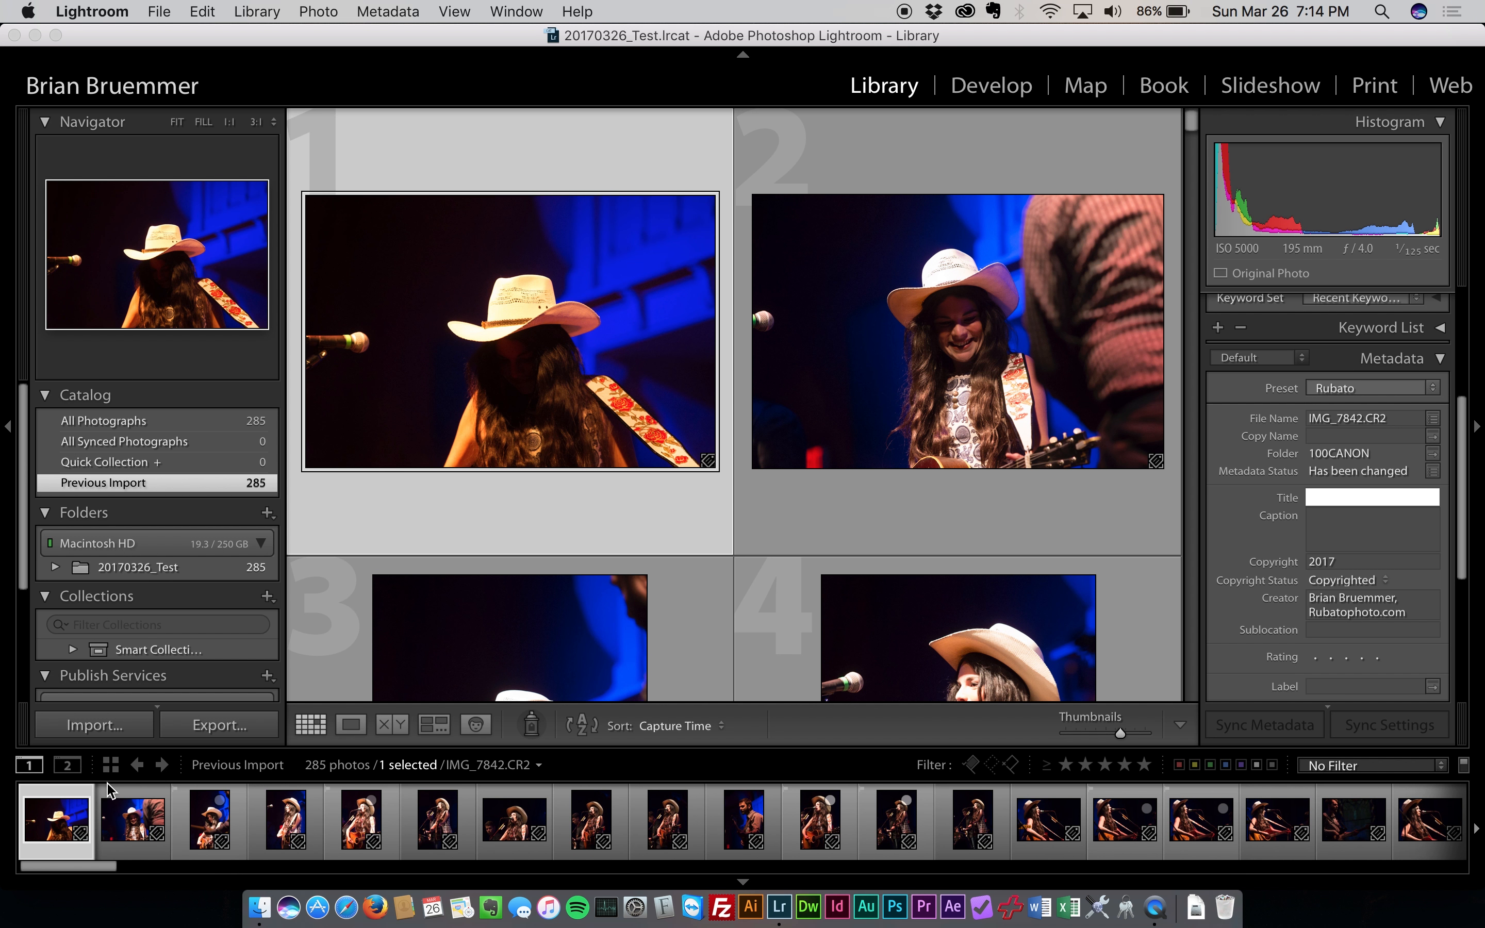
Select the continuous run of photos from the first one, IMG_7842.CR2, through IMG_7938.CR2, just before the red-lit stage shots
click(54, 825)
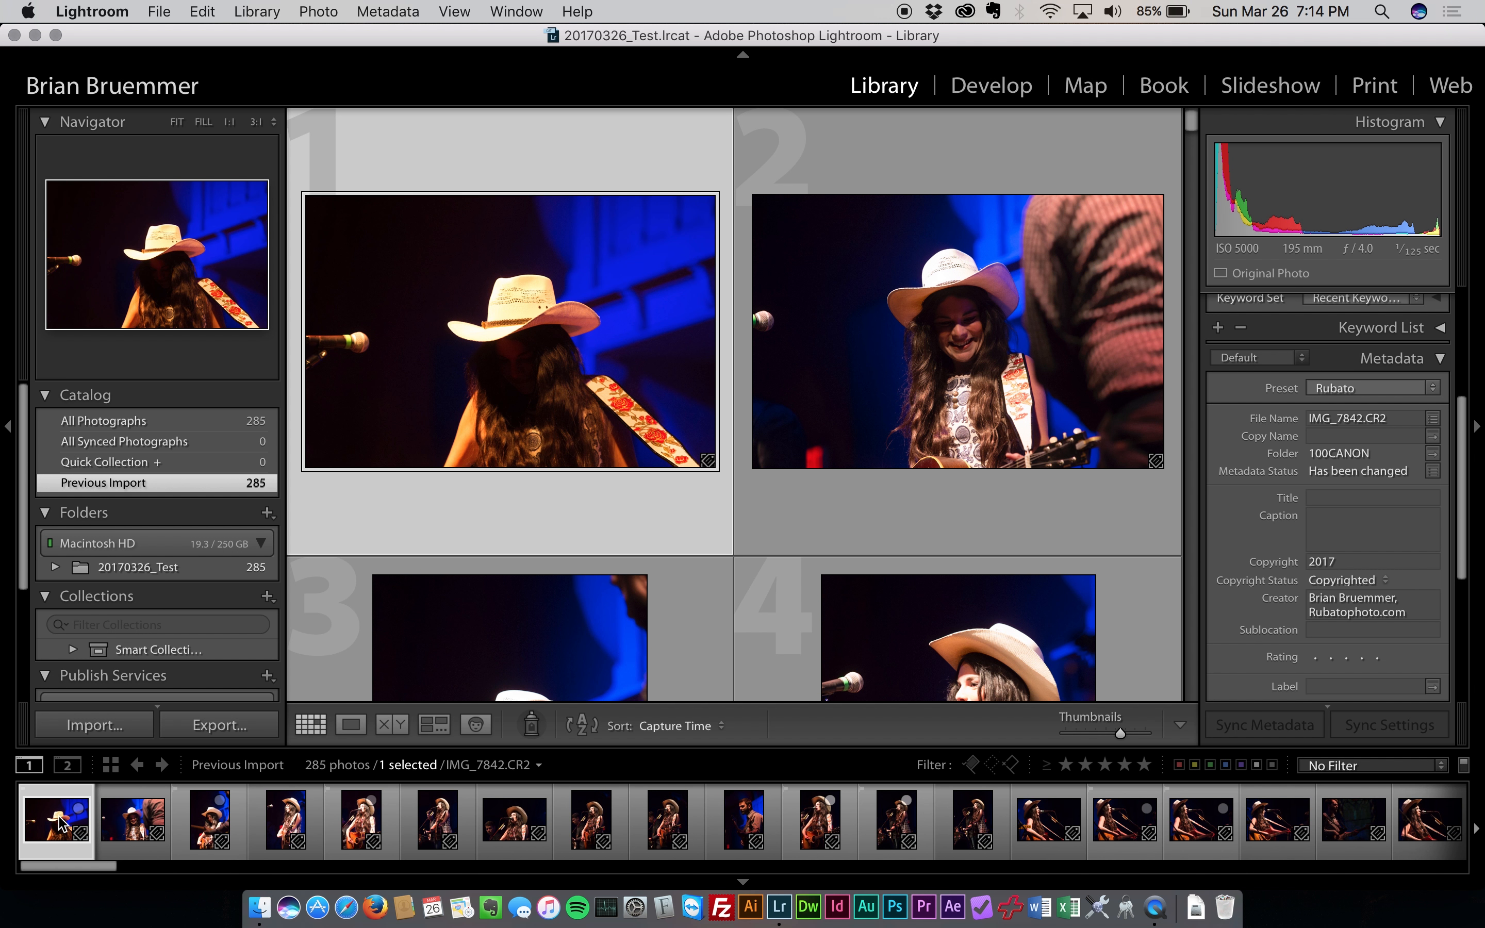
scroll(58, 827, down, 15)
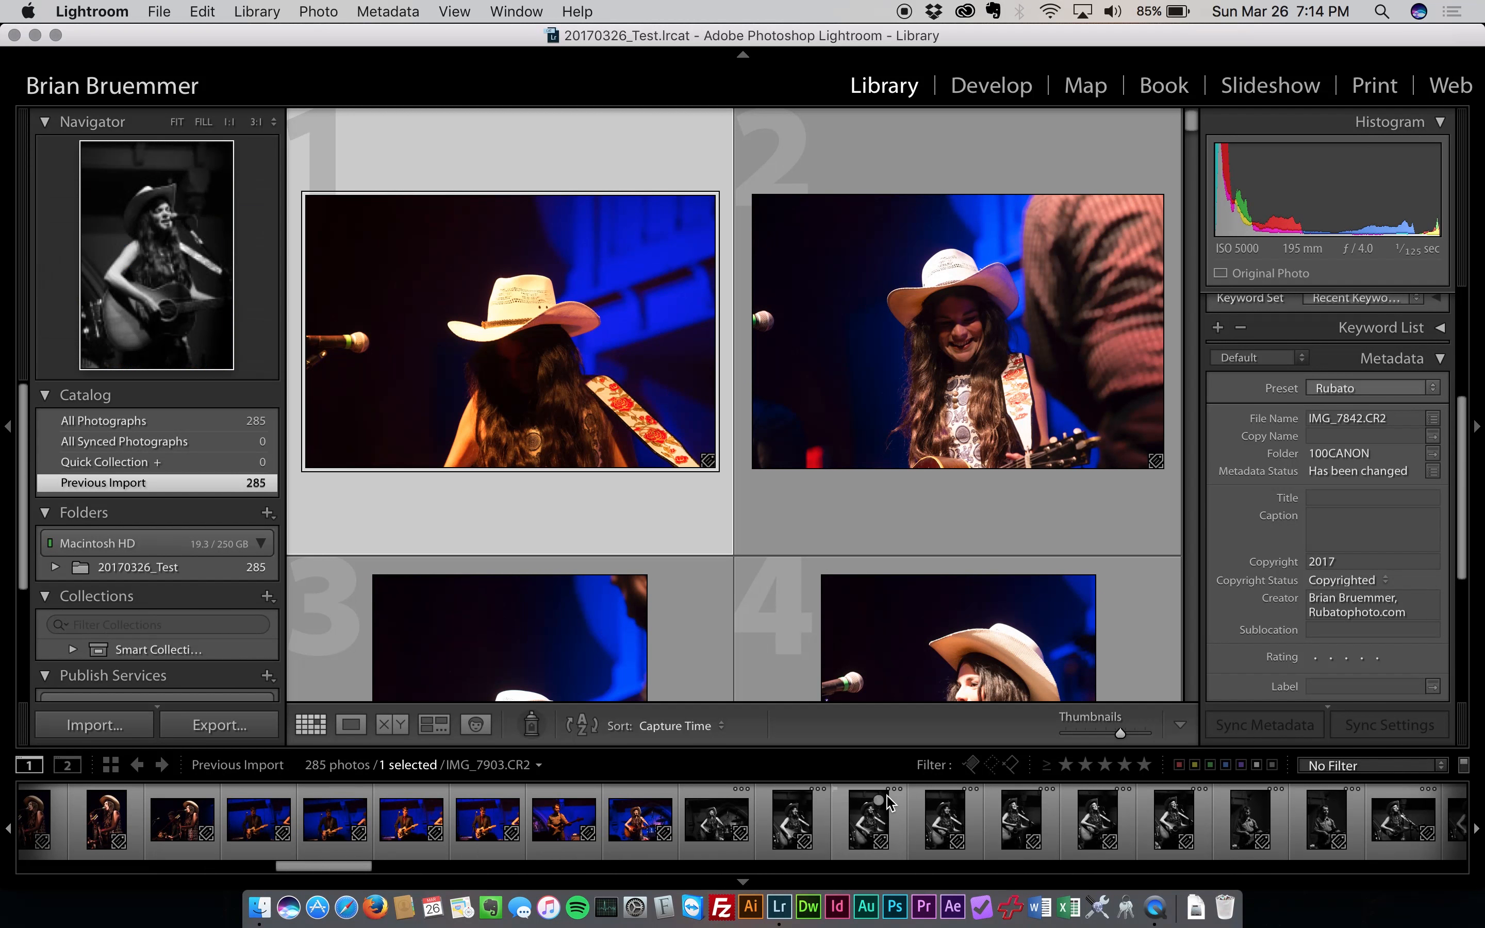
scroll(798, 844, down, 10)
scroll(859, 841, down, 12)
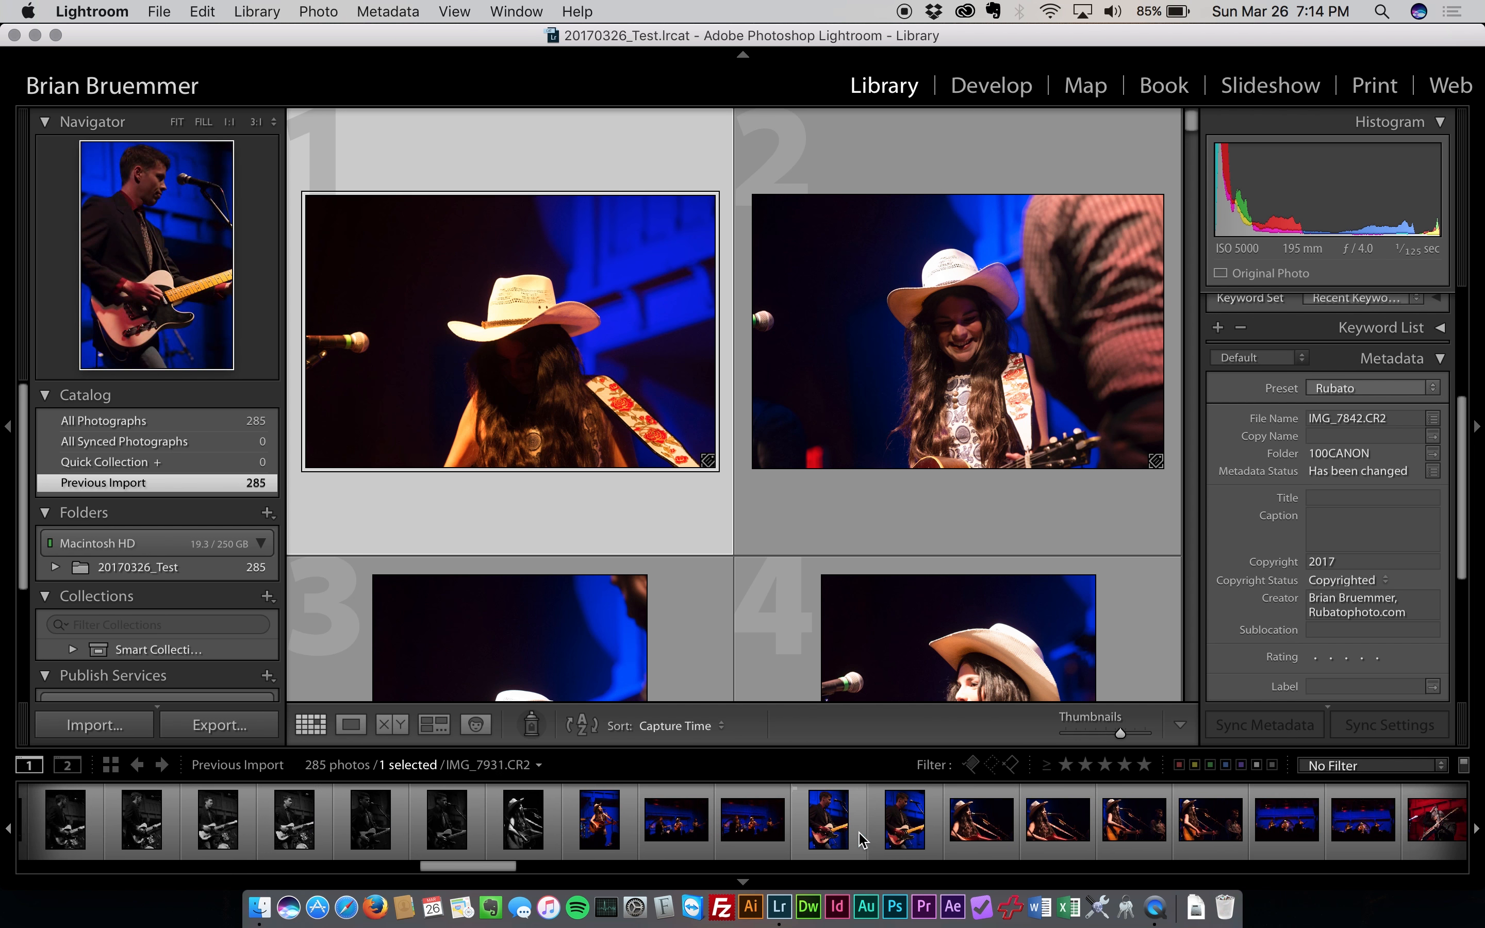
scroll(862, 839, up, 4)
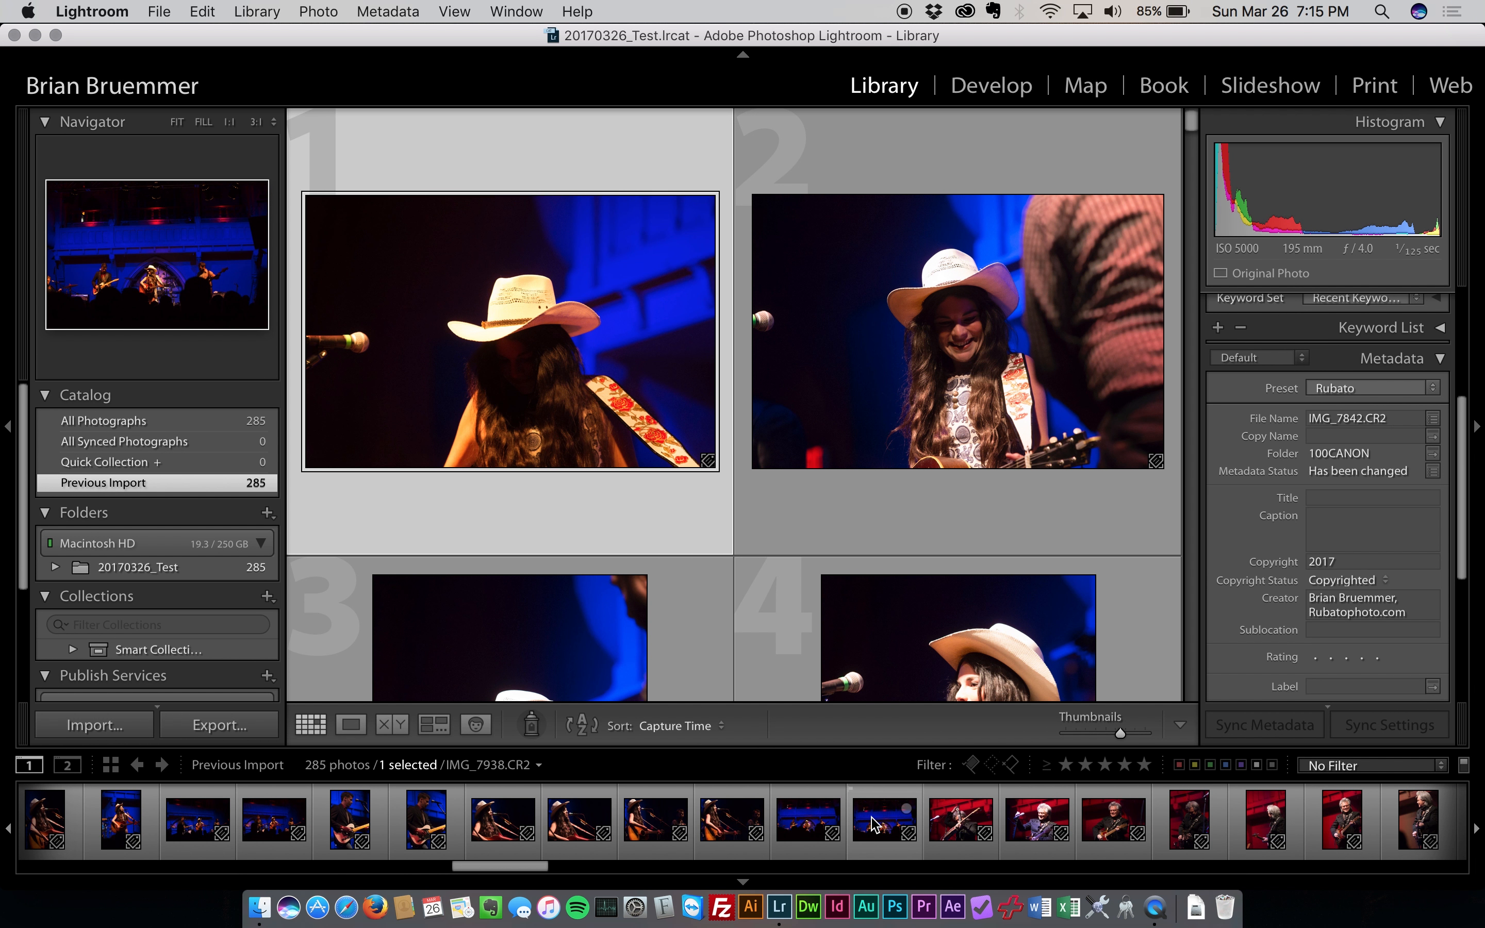
shift+click(875, 824)
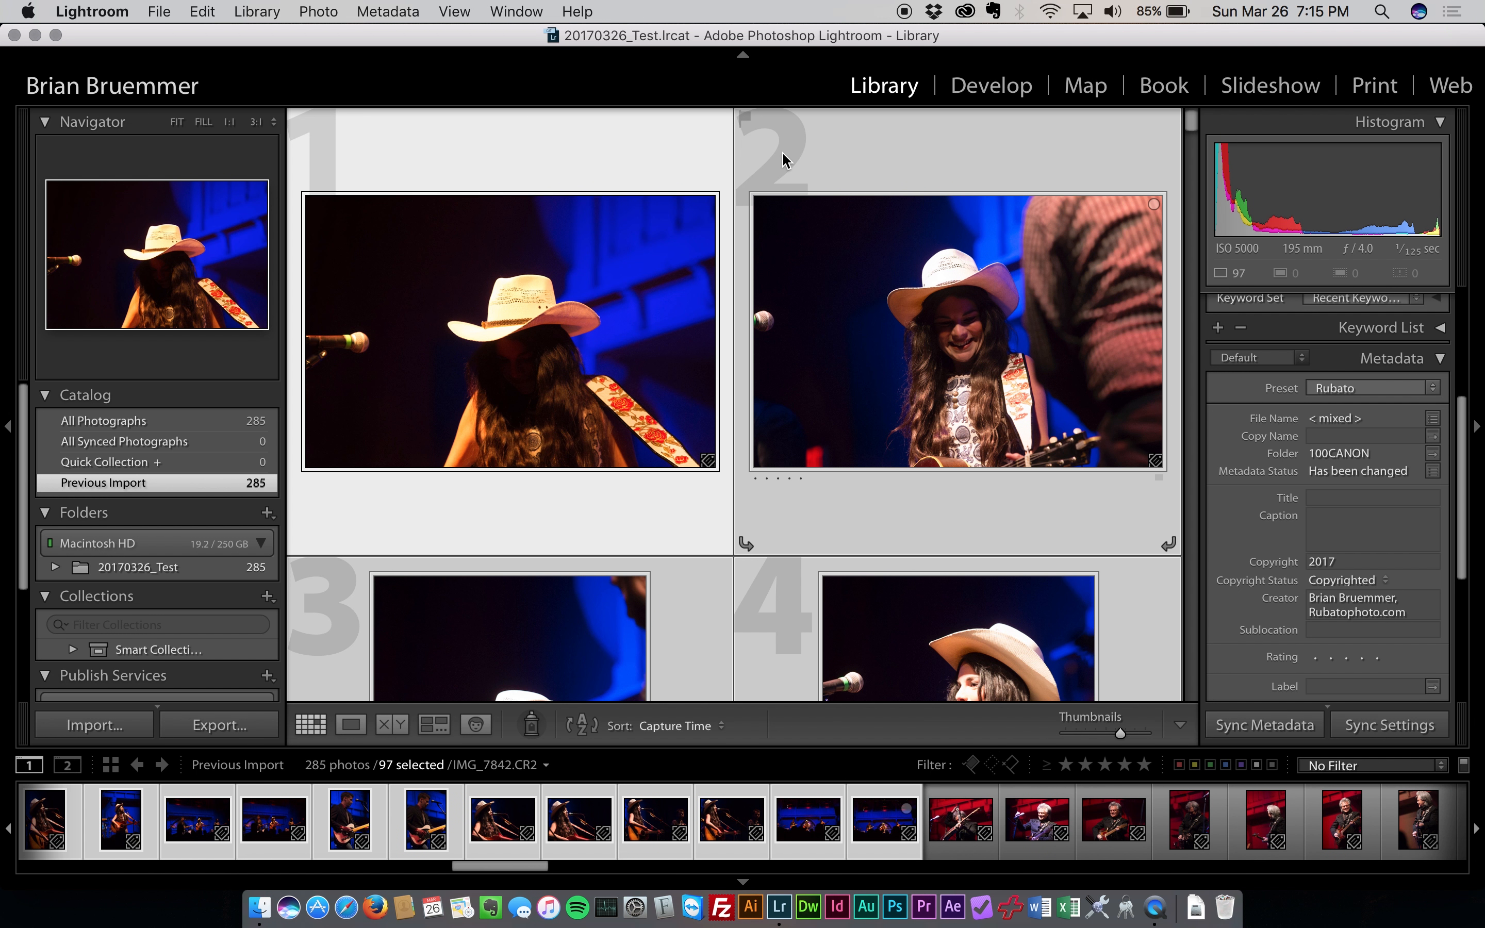
Assign the Red color label to all the selected photos
right_click(577, 818)
mouse_move(772, 518)
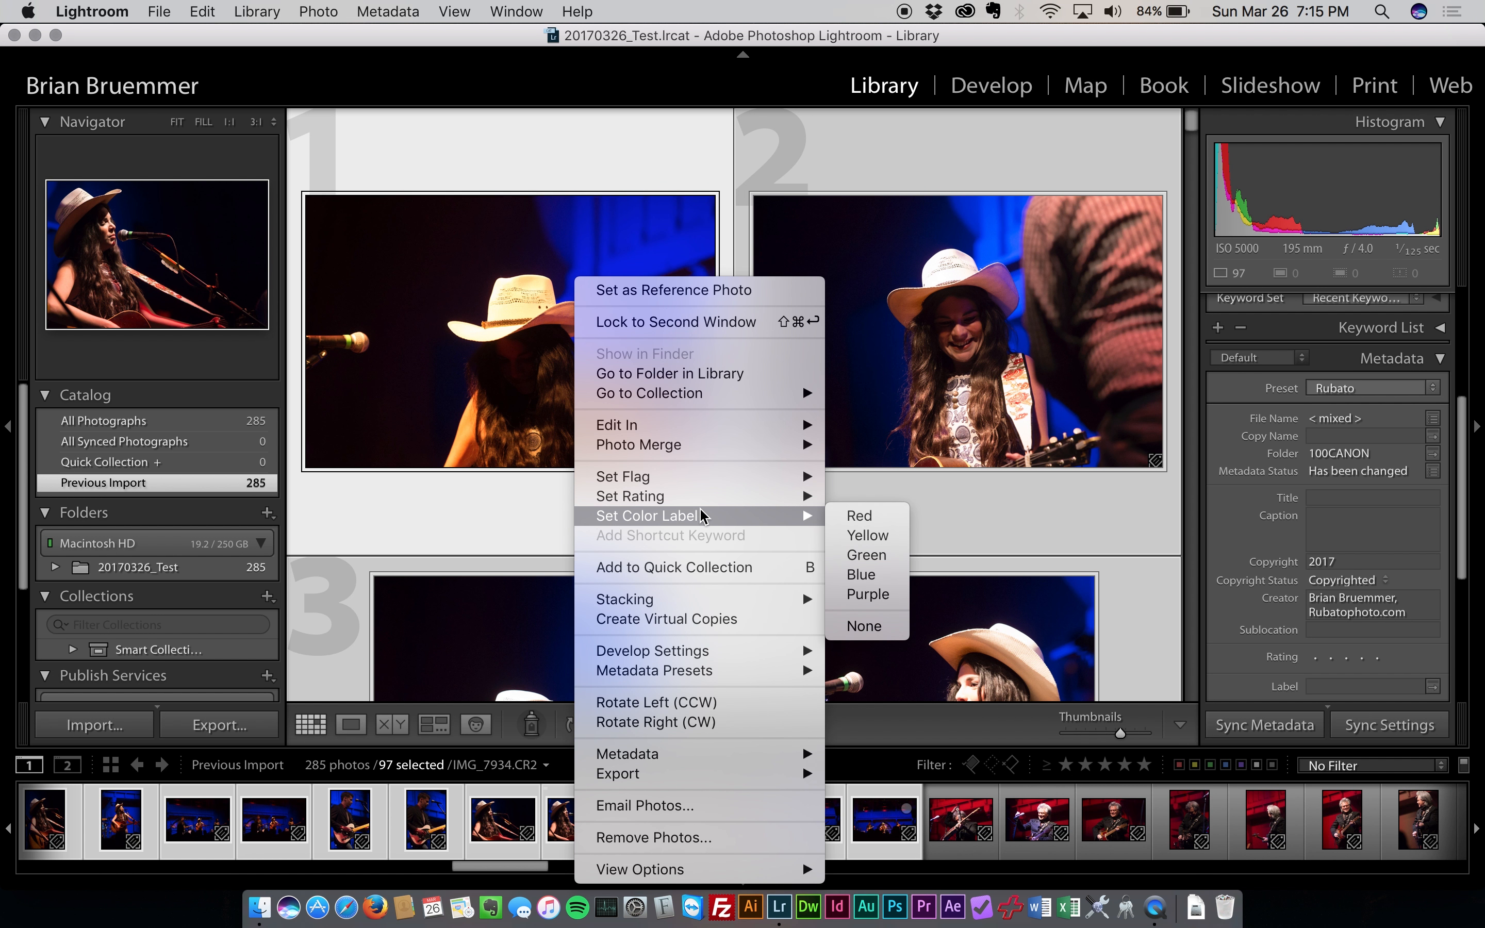
click(835, 517)
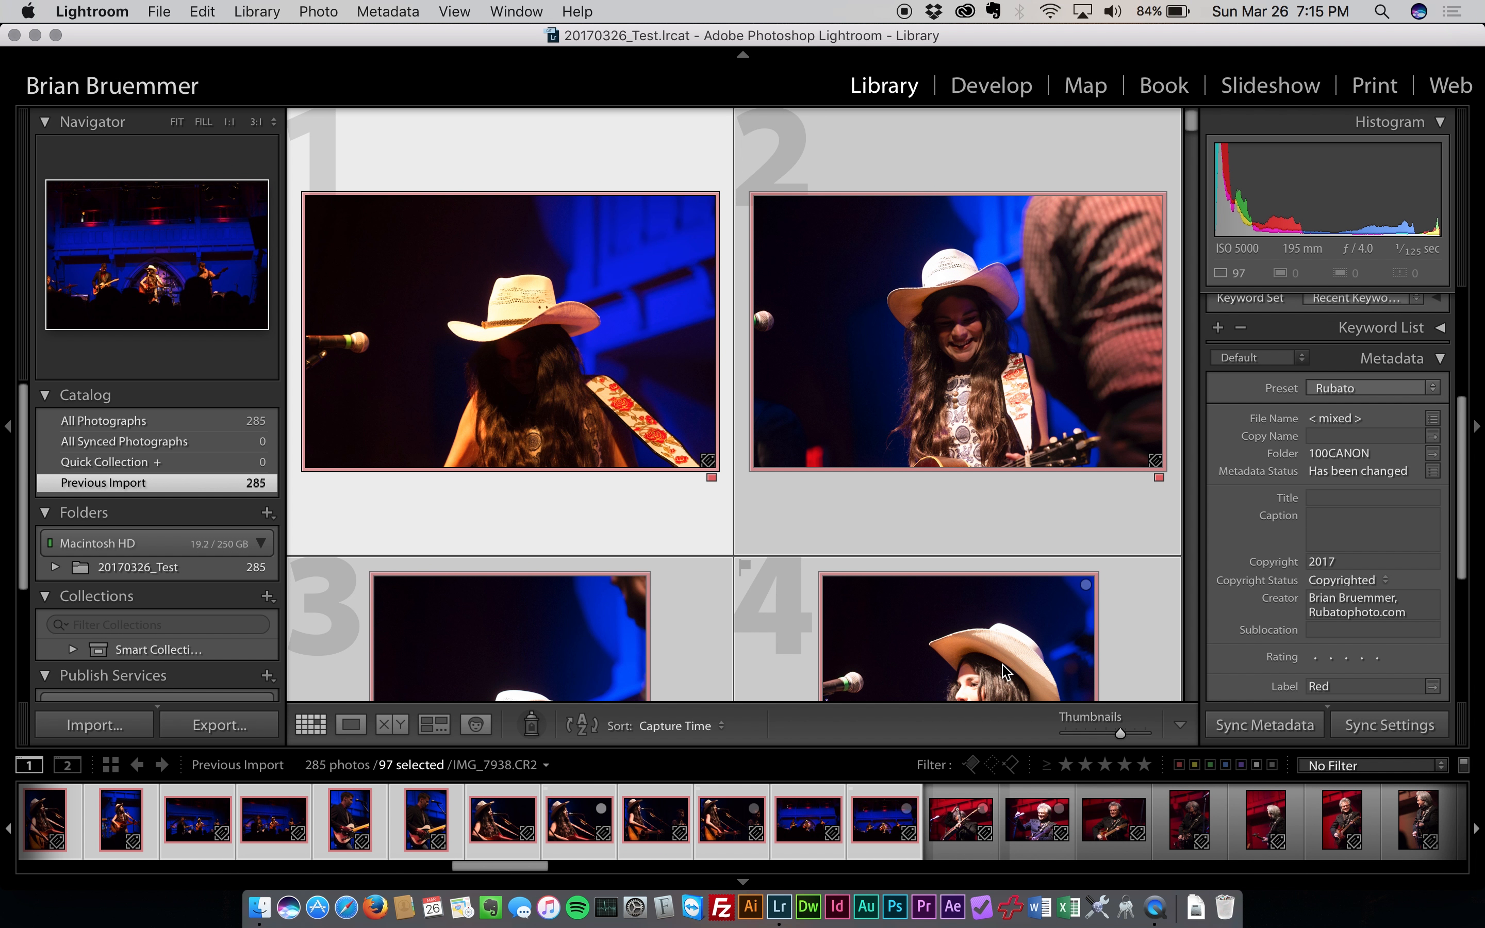
click(1349, 497)
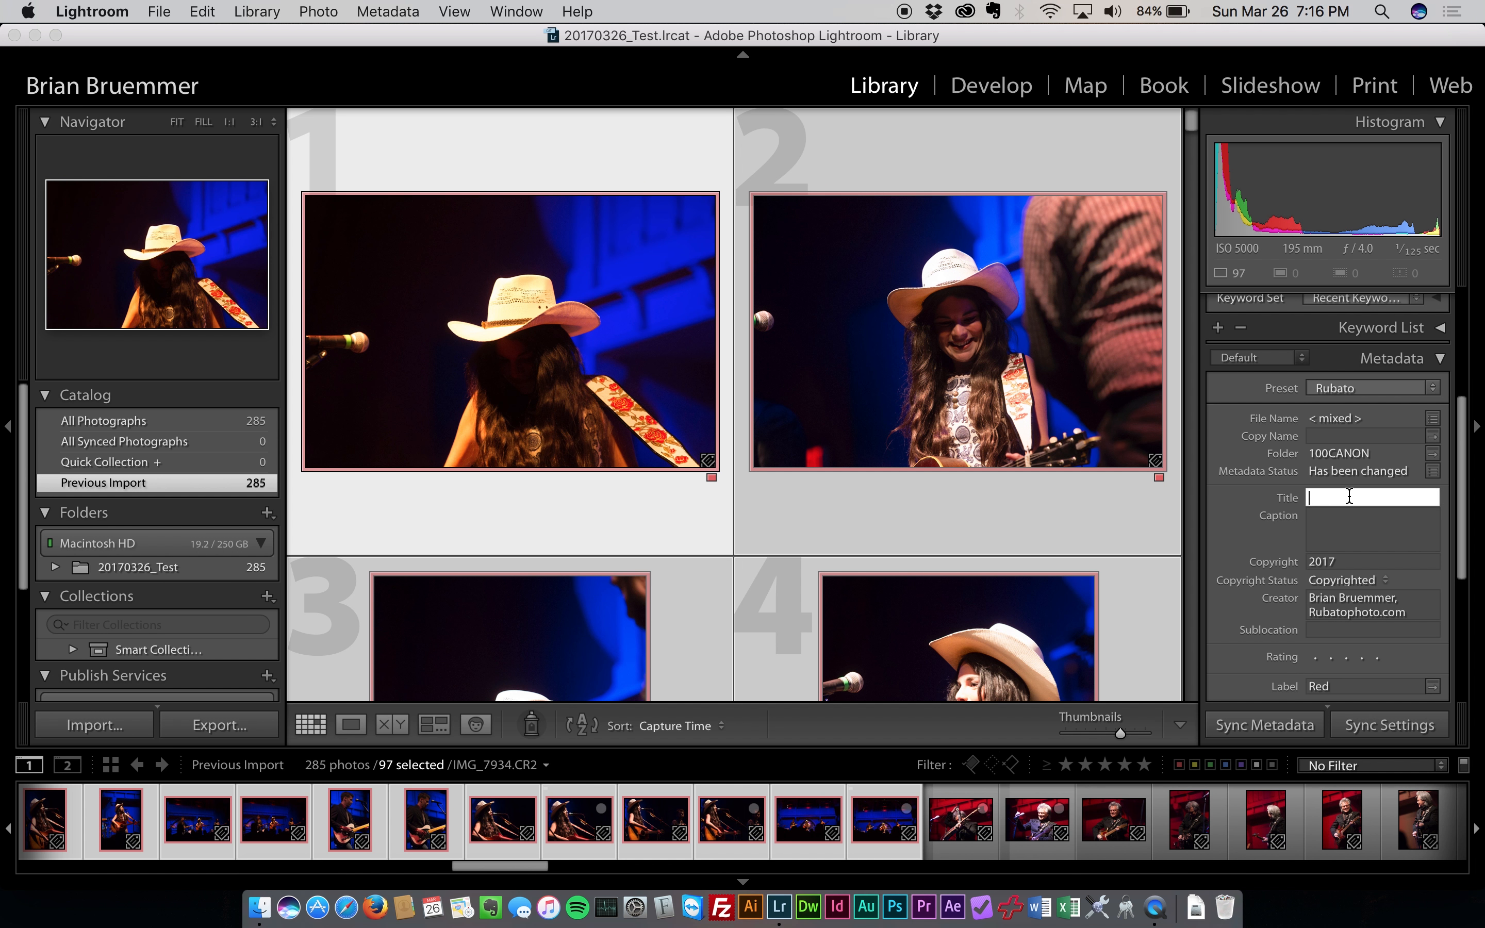
text(Whitne)
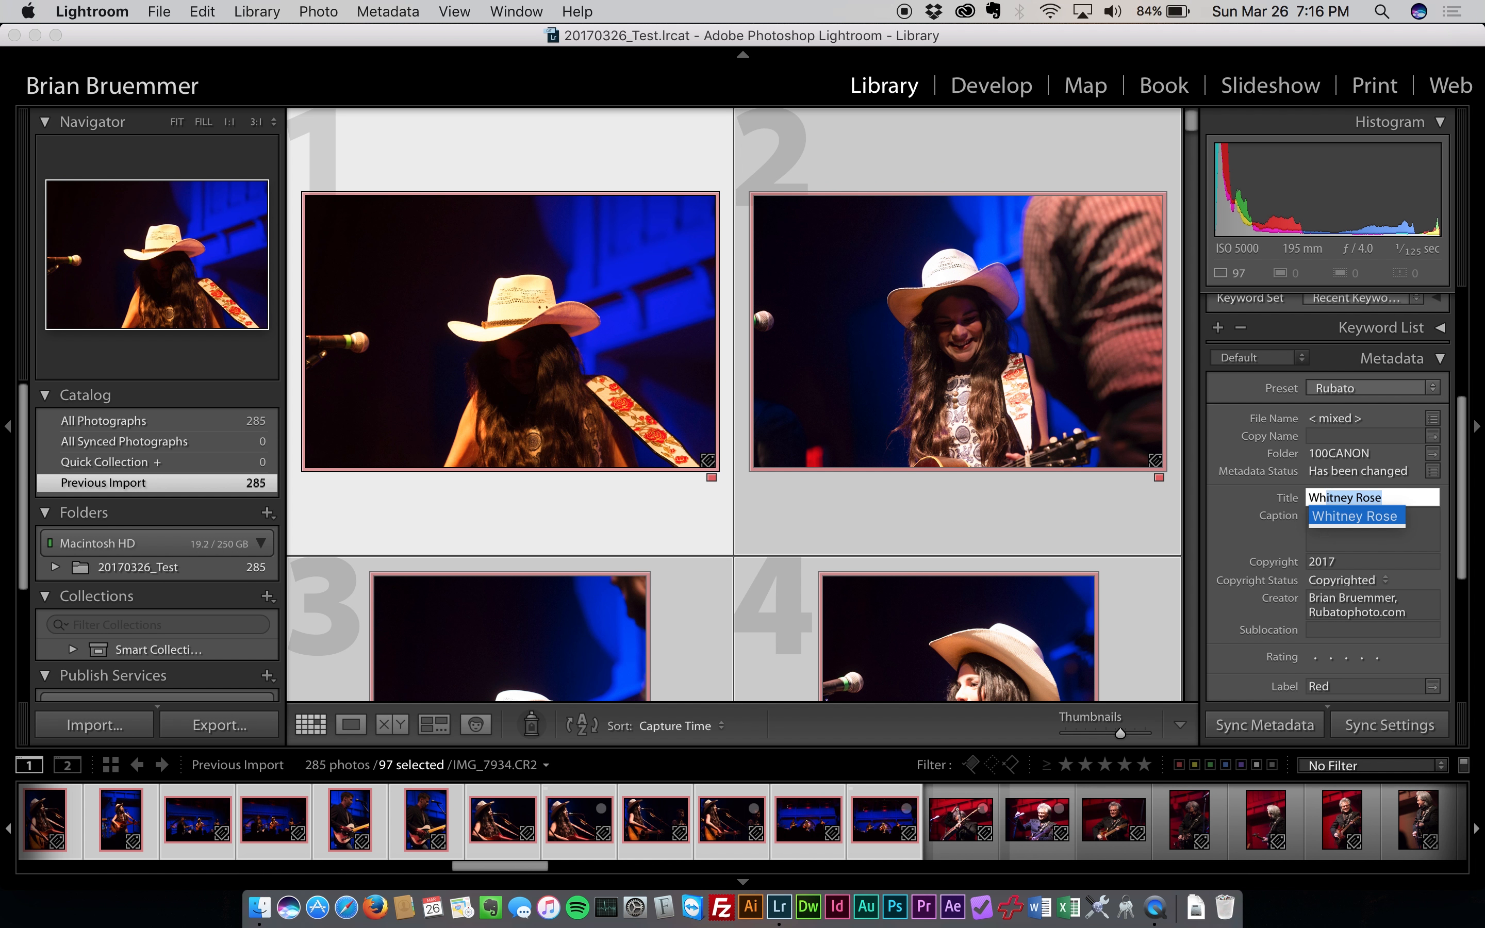
text(y Ros)
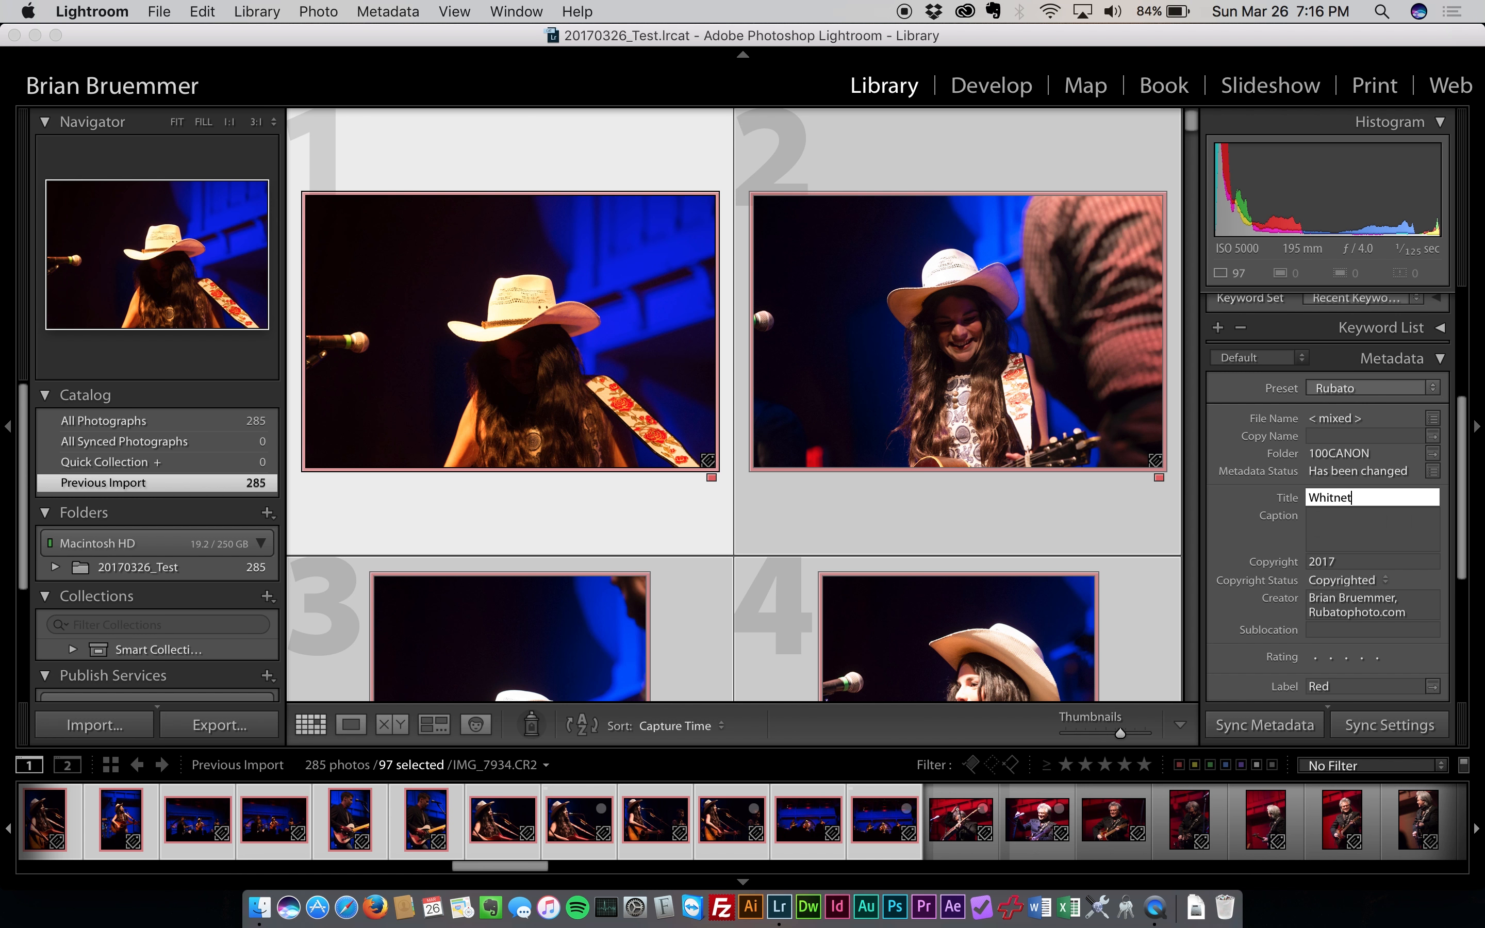
text(e)
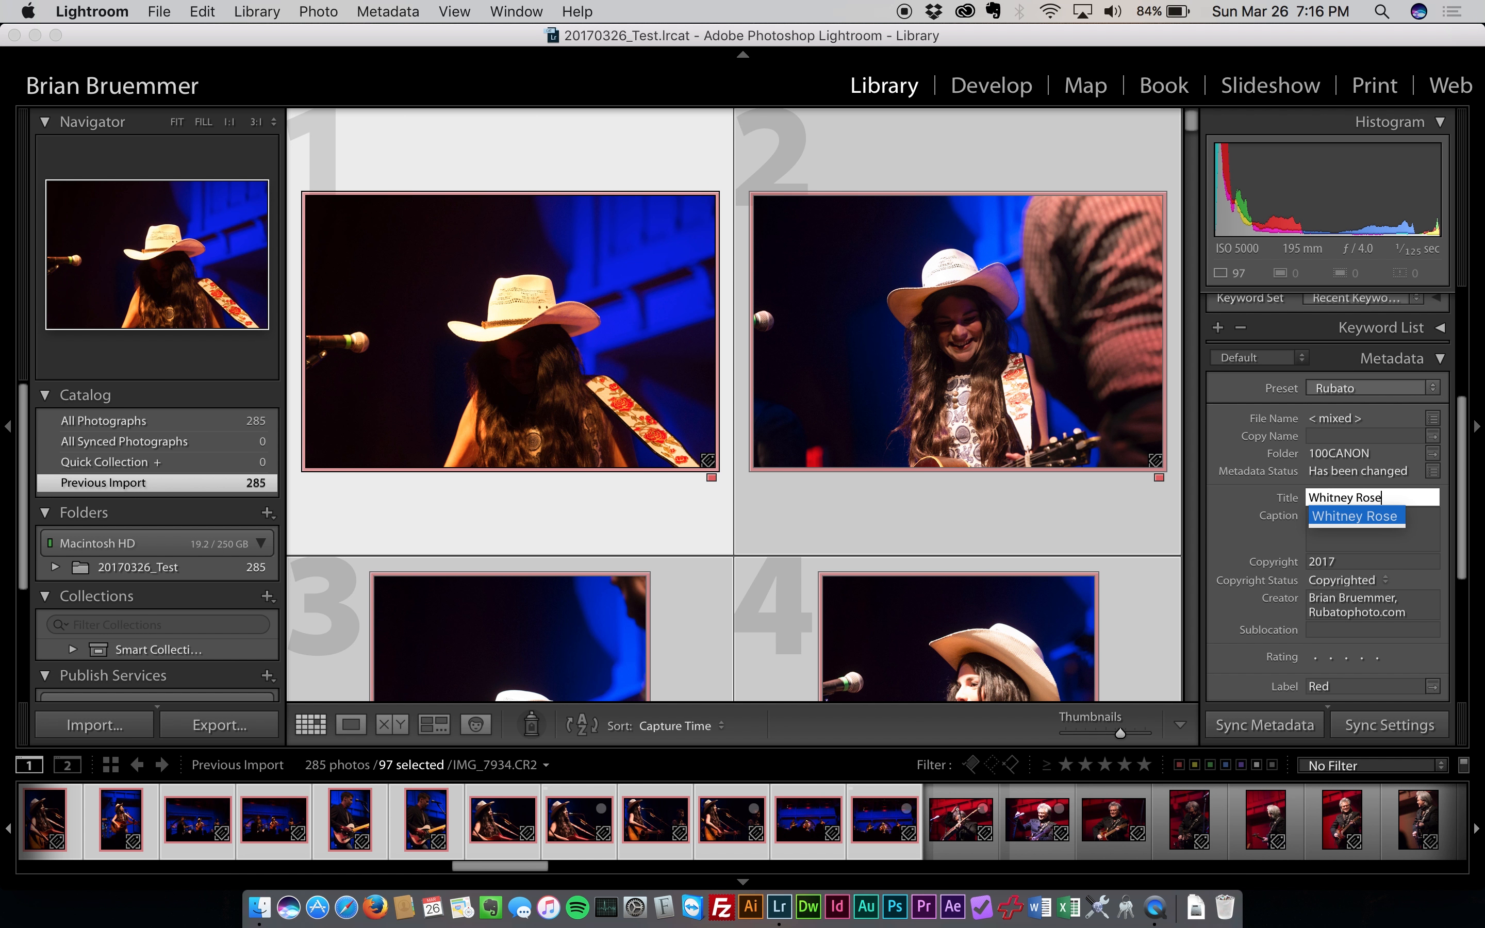
key(Return)
key(Return)
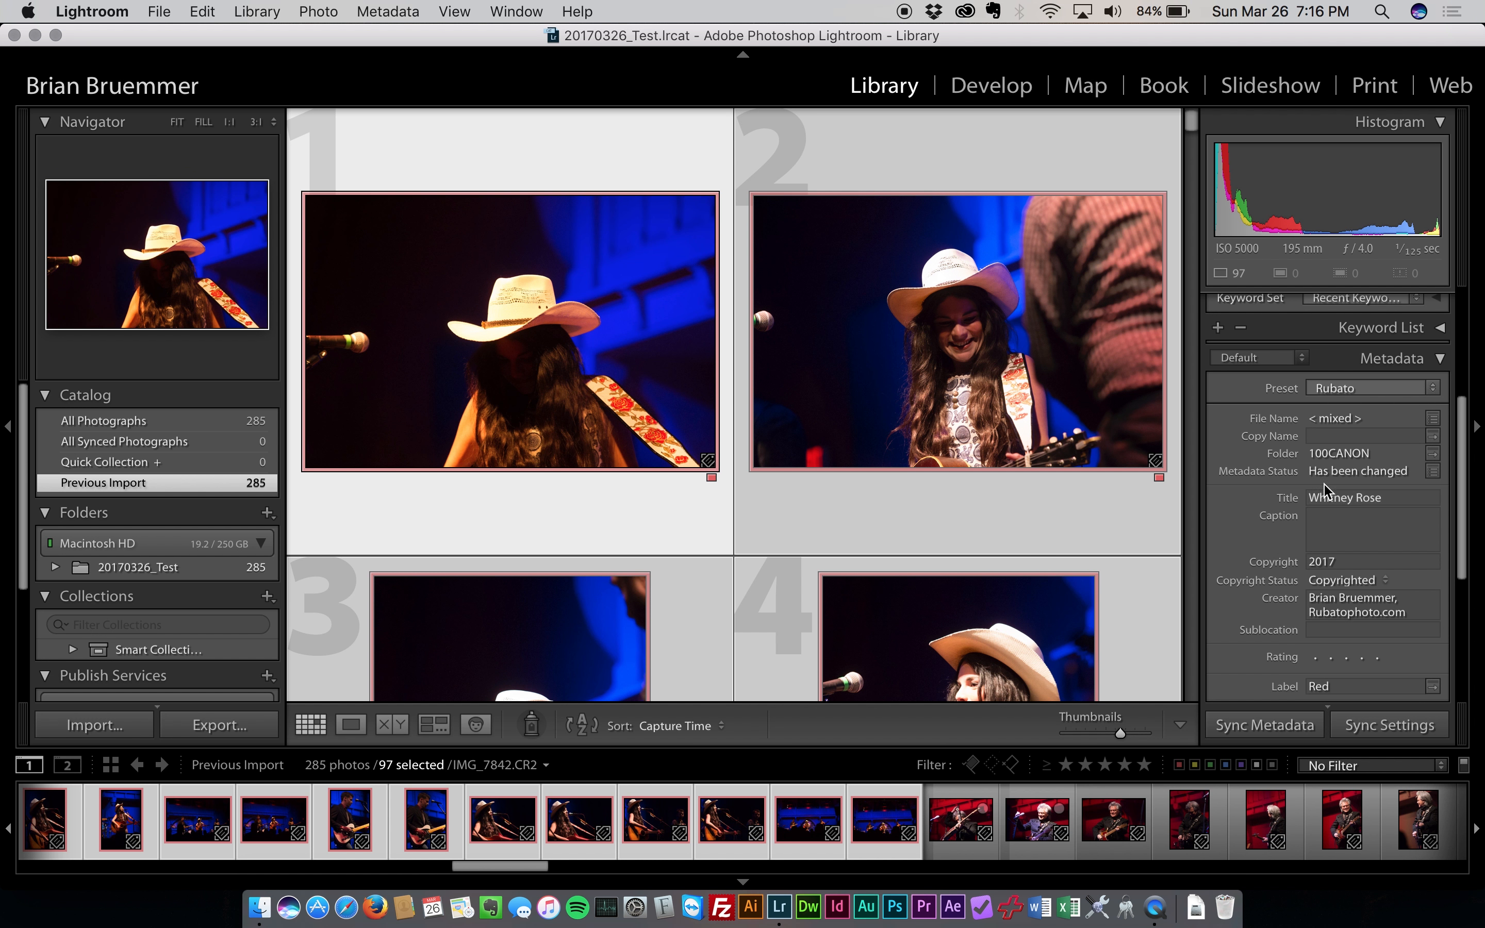
click(488, 822)
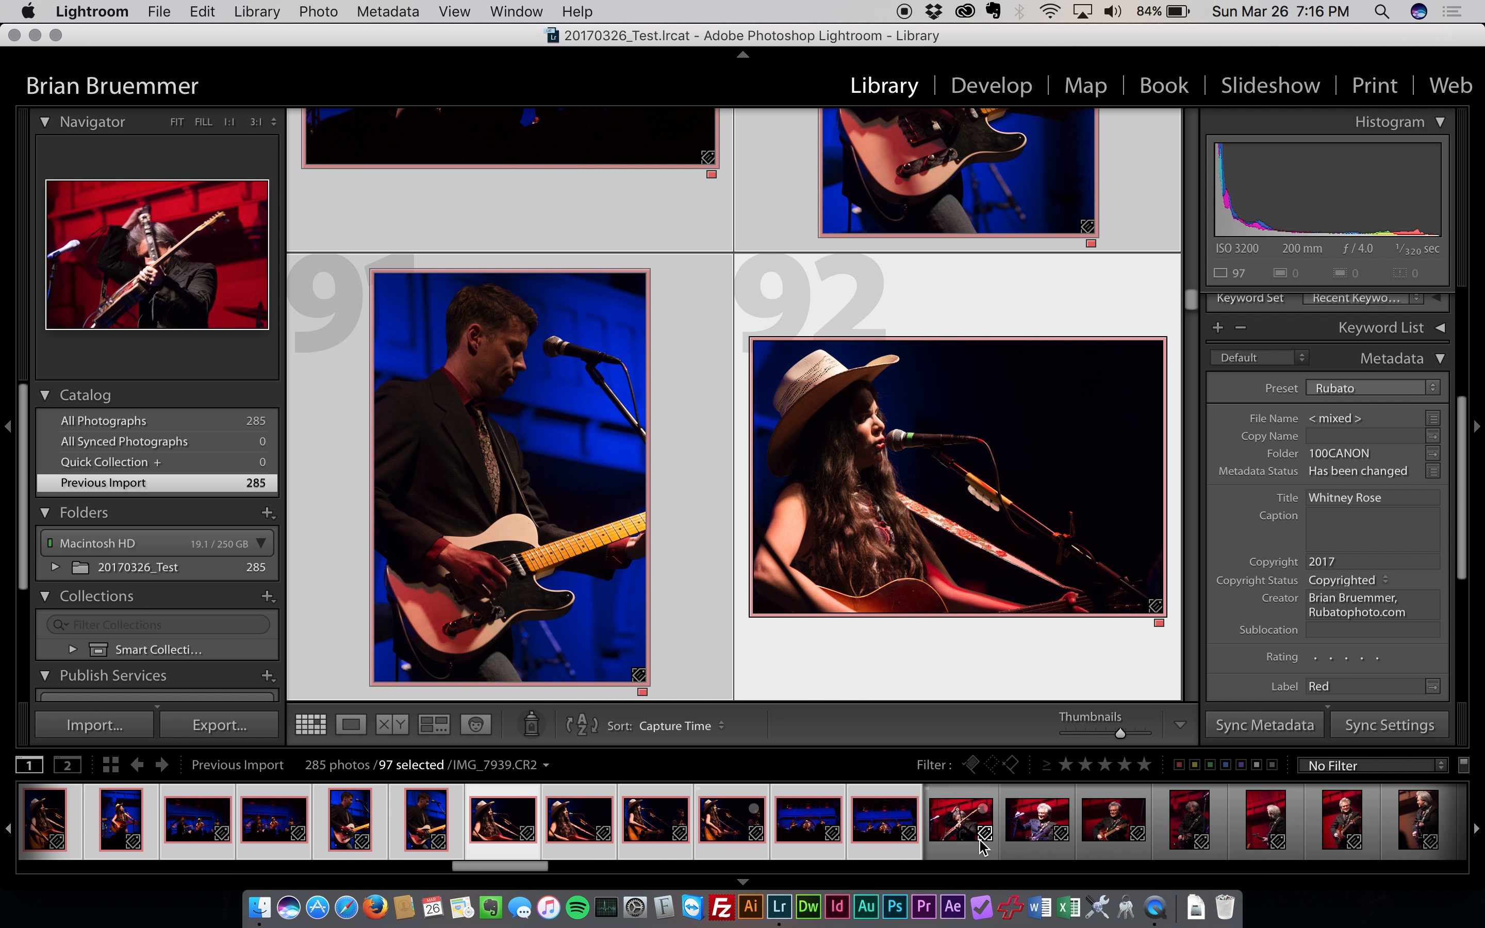
Select the continuous run of photos from IMG_7939.CR2, the first red-lit stage shot, through the last photo in the import
click(962, 838)
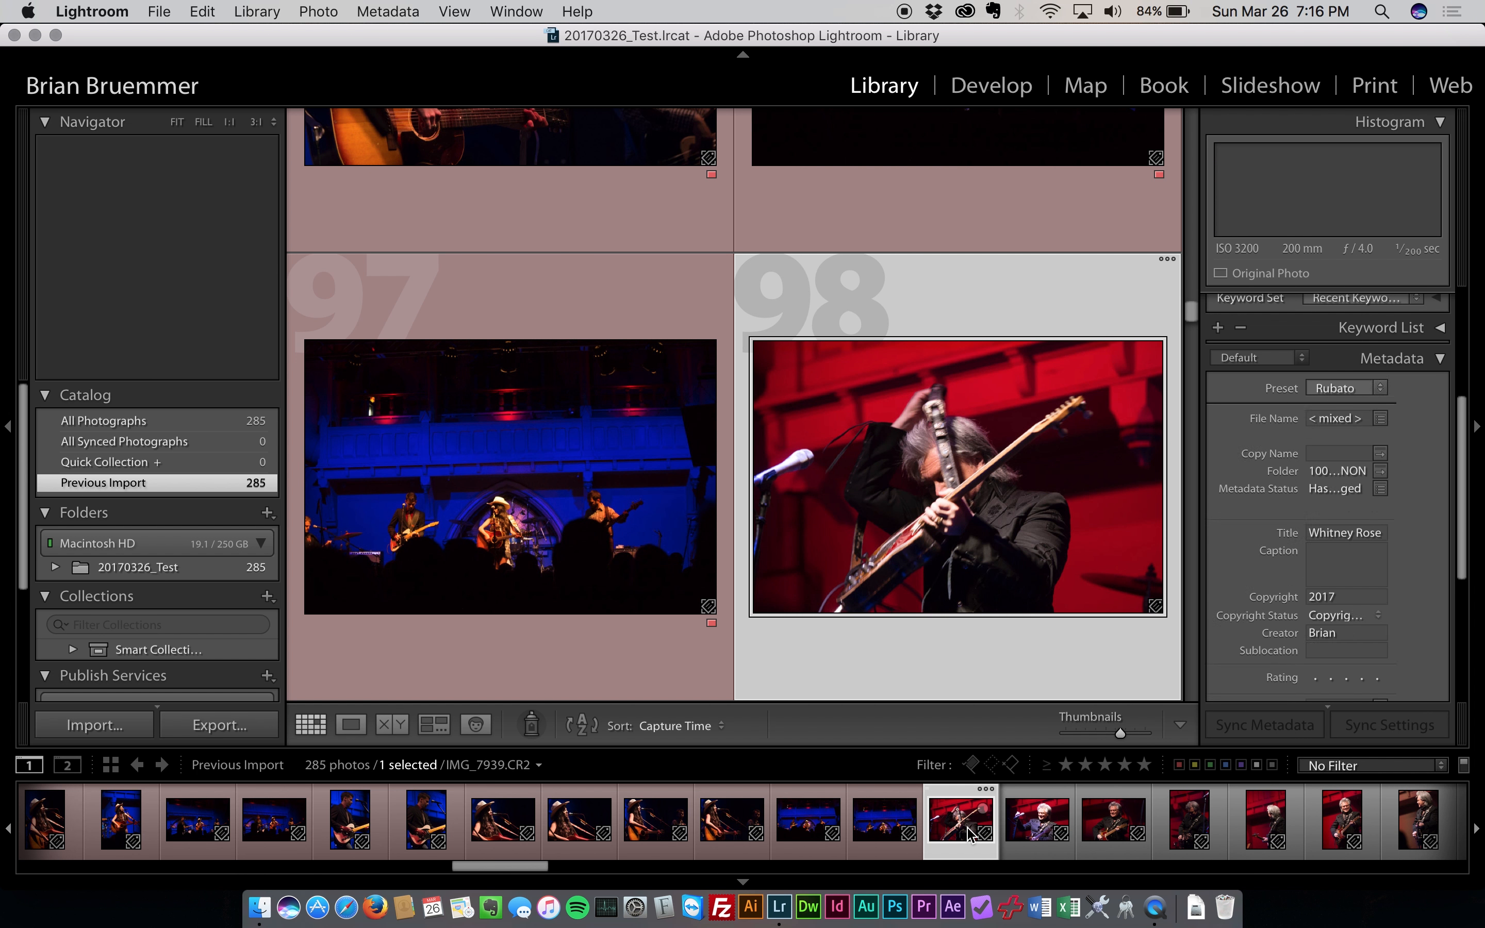
scroll(962, 838, down, 15)
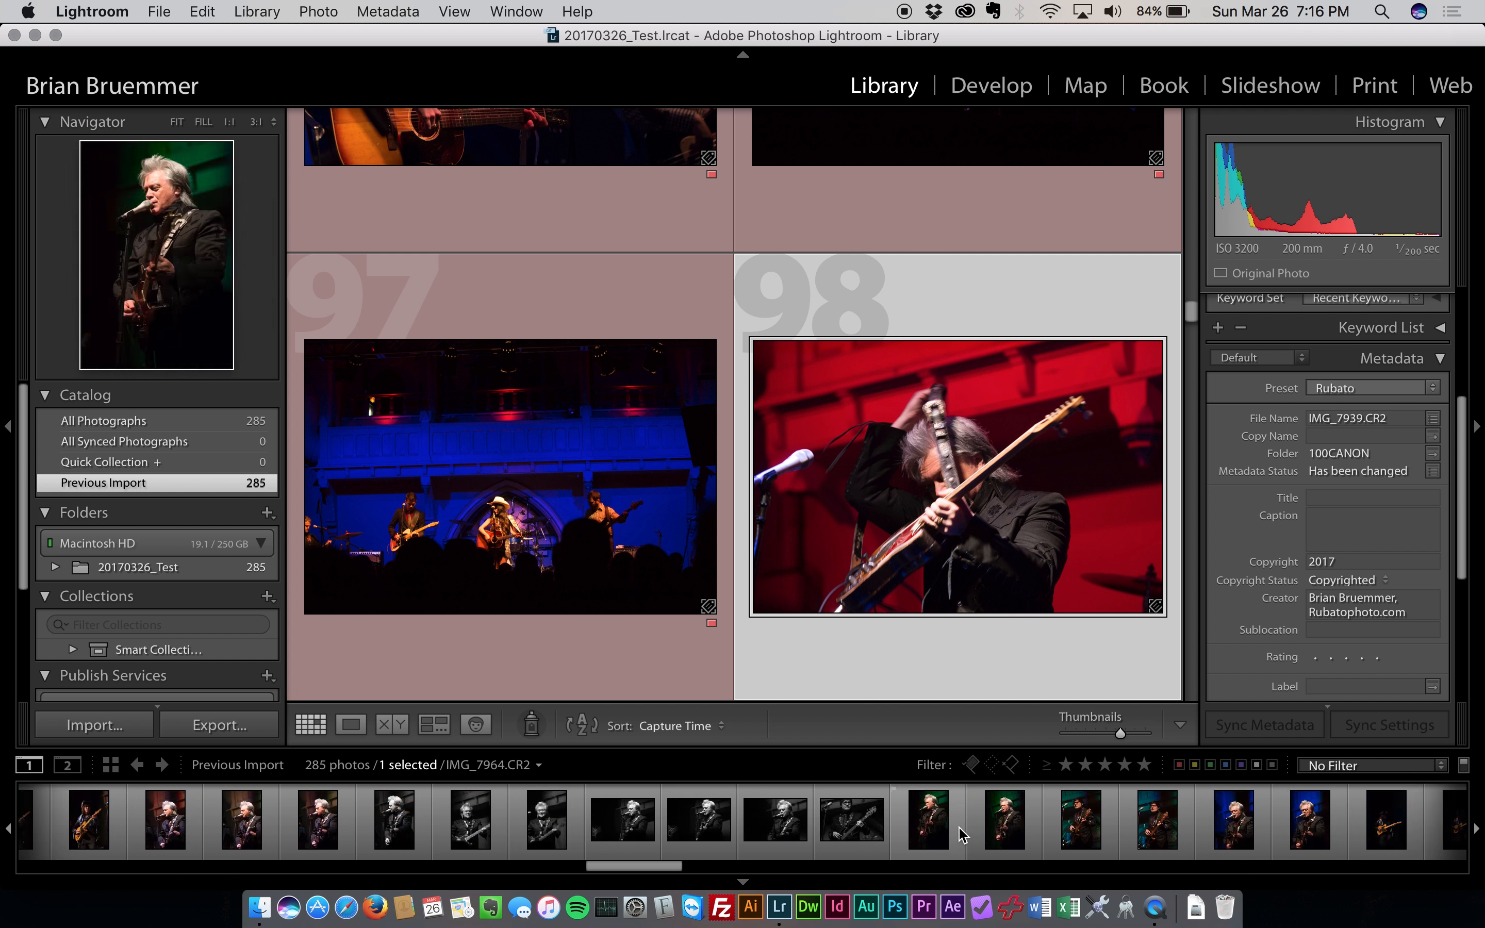
drag(908, 869, 1459, 882)
shift+click(1442, 835)
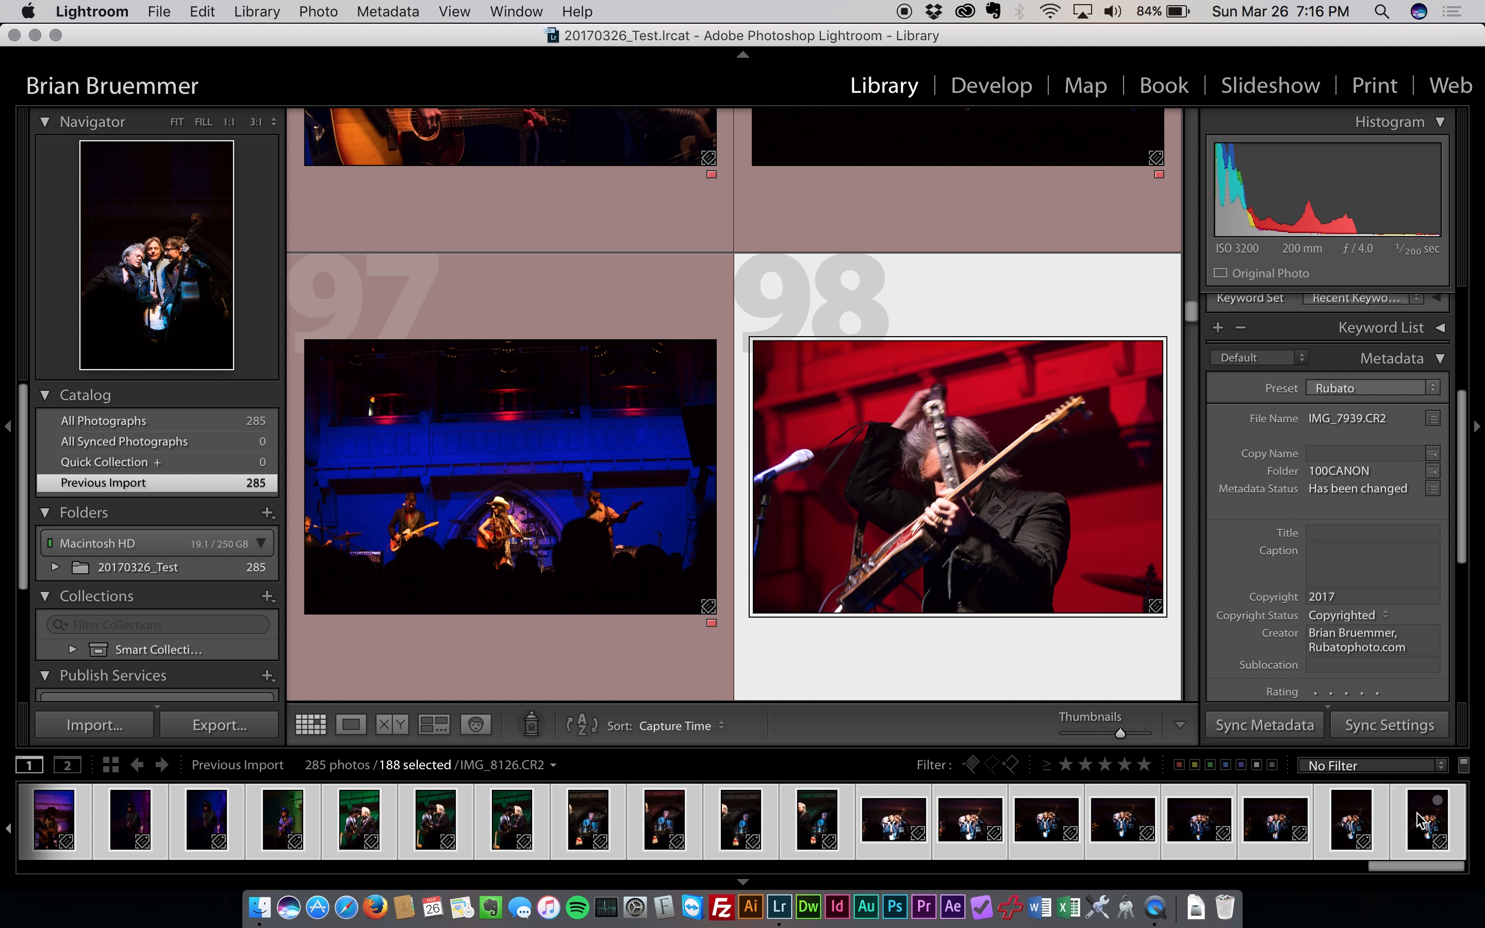
Assign the Yellow color label to all the selected photos
right_click(753, 822)
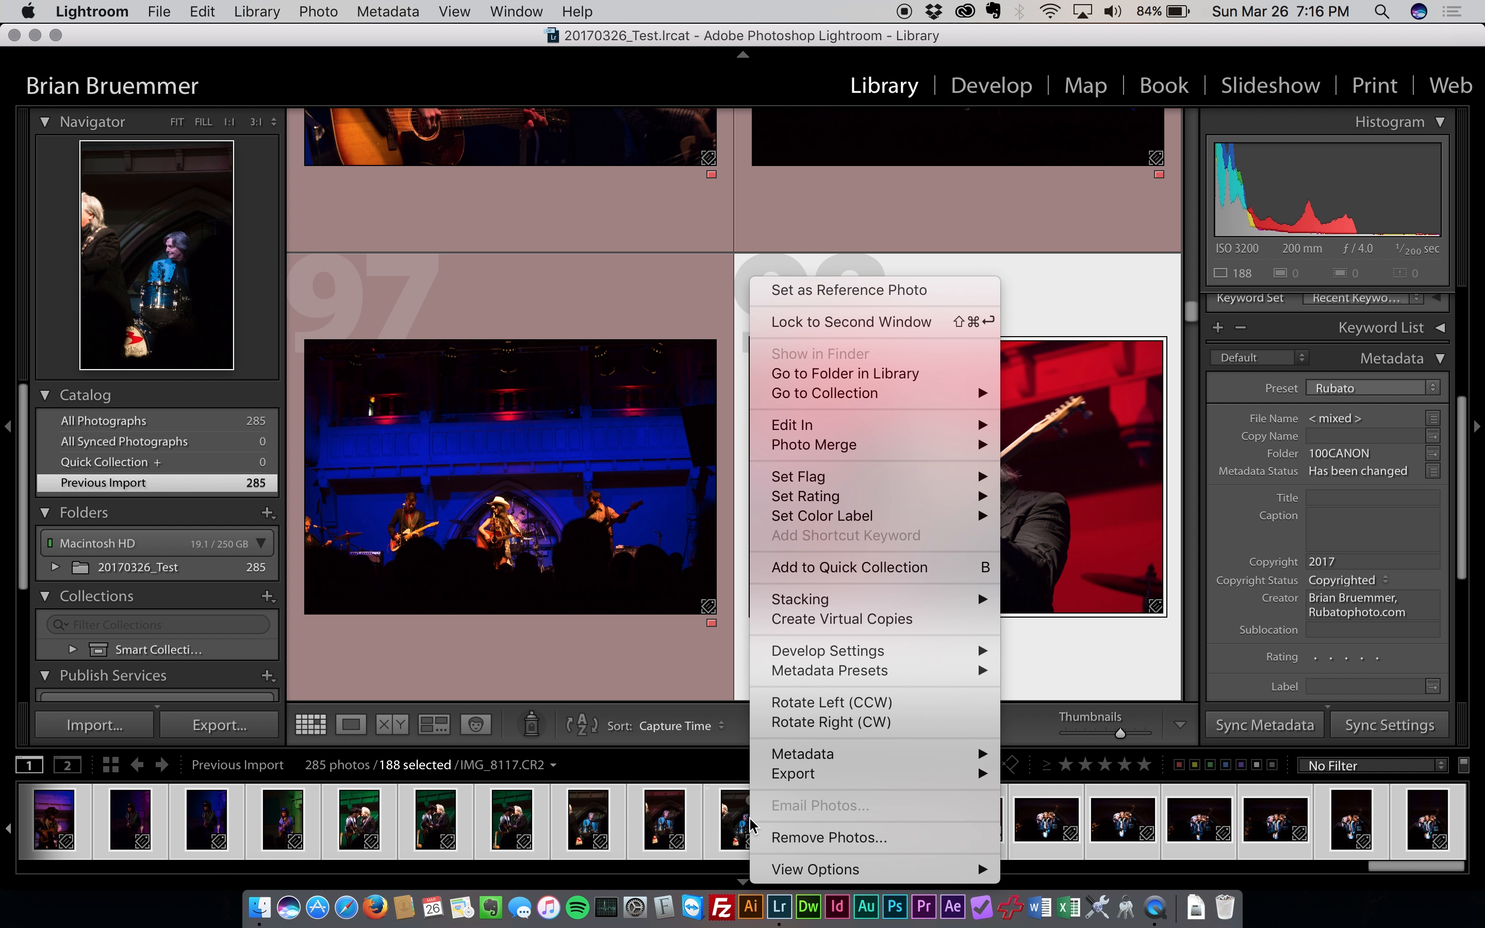
mouse_move(930, 521)
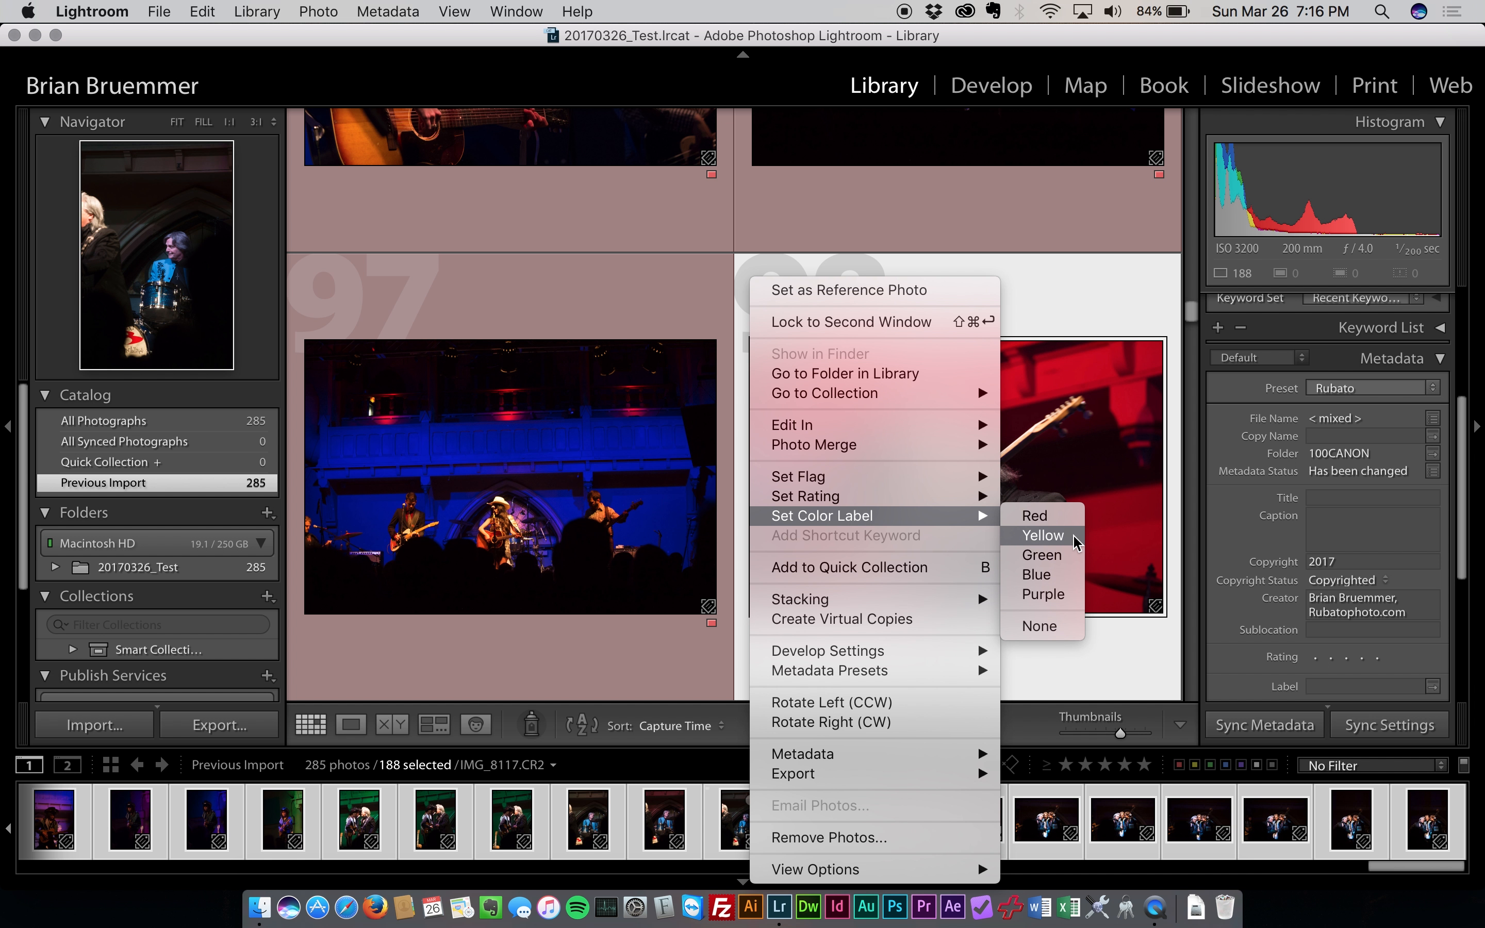
click(1043, 535)
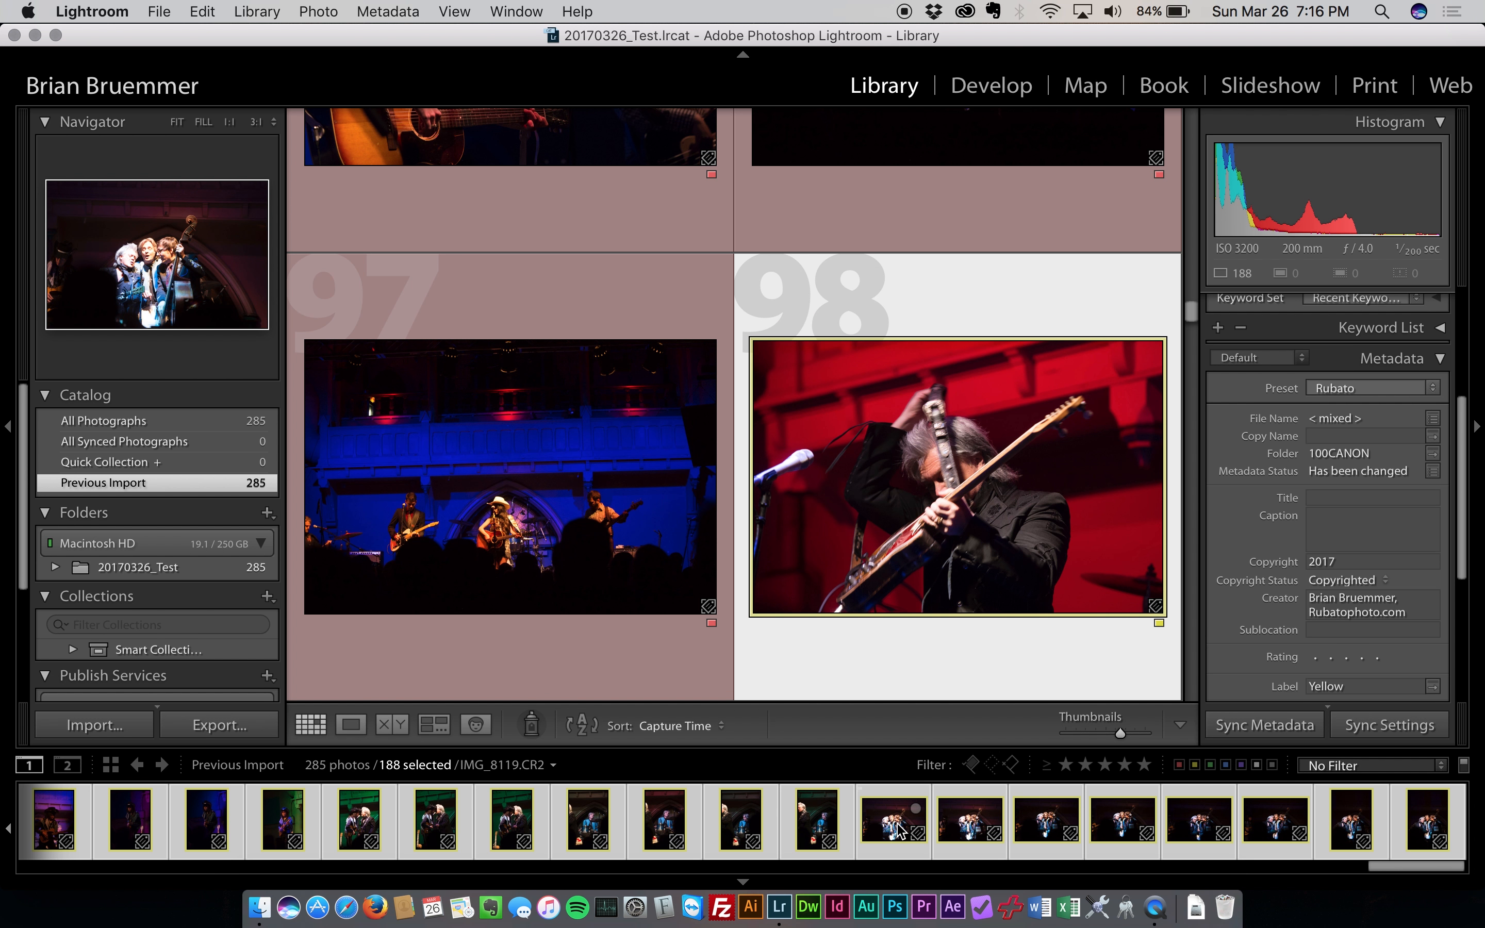
Set the metadata title of all the selected photos to "Marty Stuart"
click(1326, 496)
text(Marty Stuart)
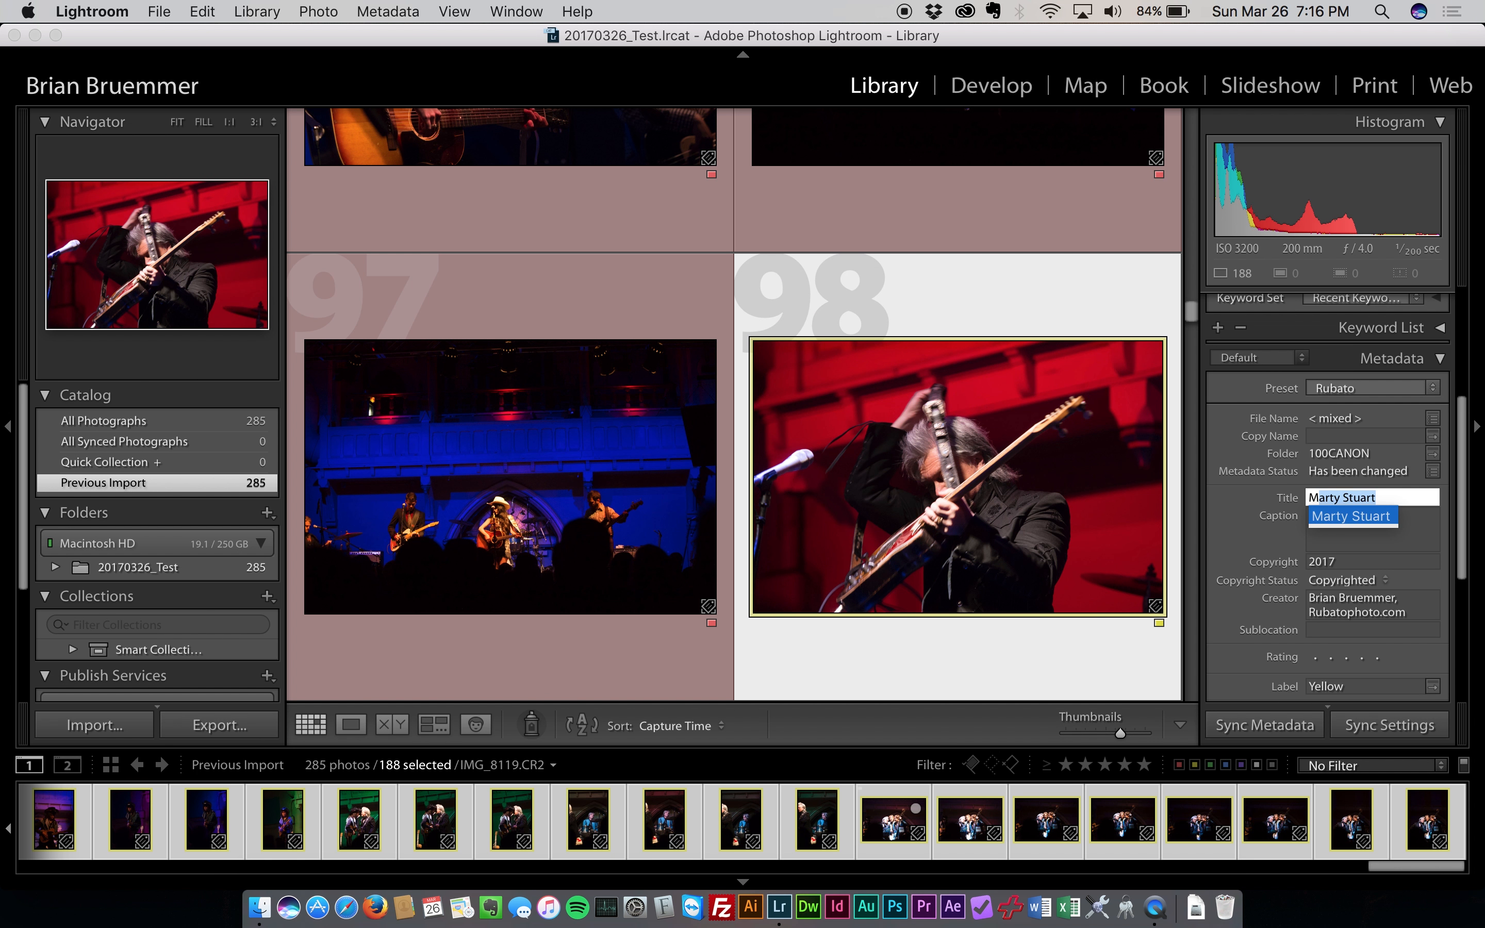
key(Return)
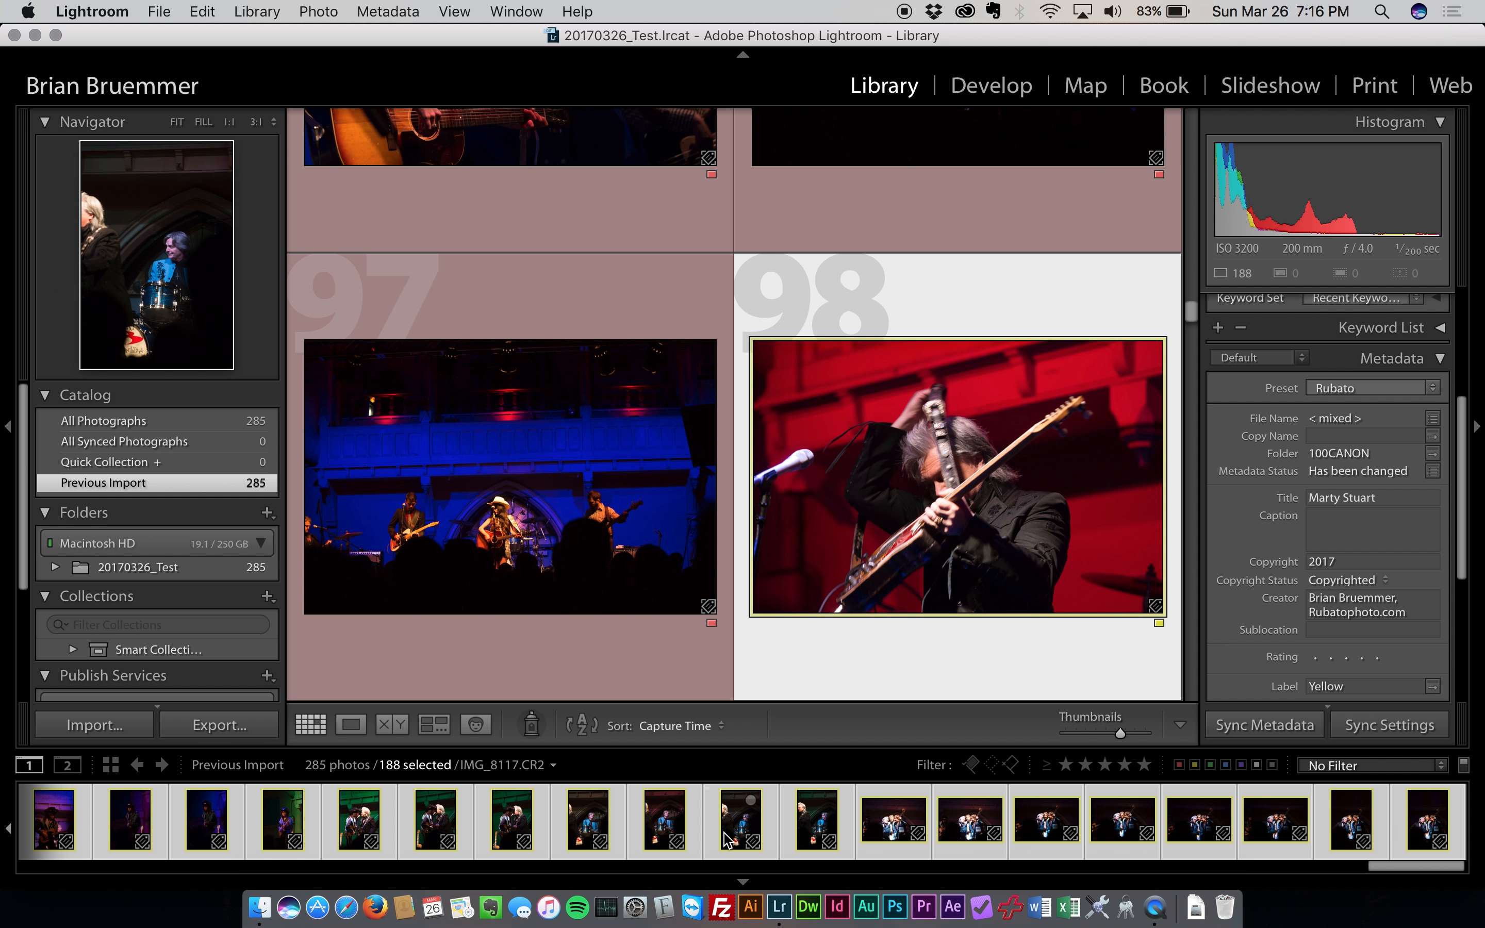
Review the yellow-labeled photos back to where the two groups meet and select the last red-labeled photo, IMG_7938.CR2
scroll(727, 838, left, 10)
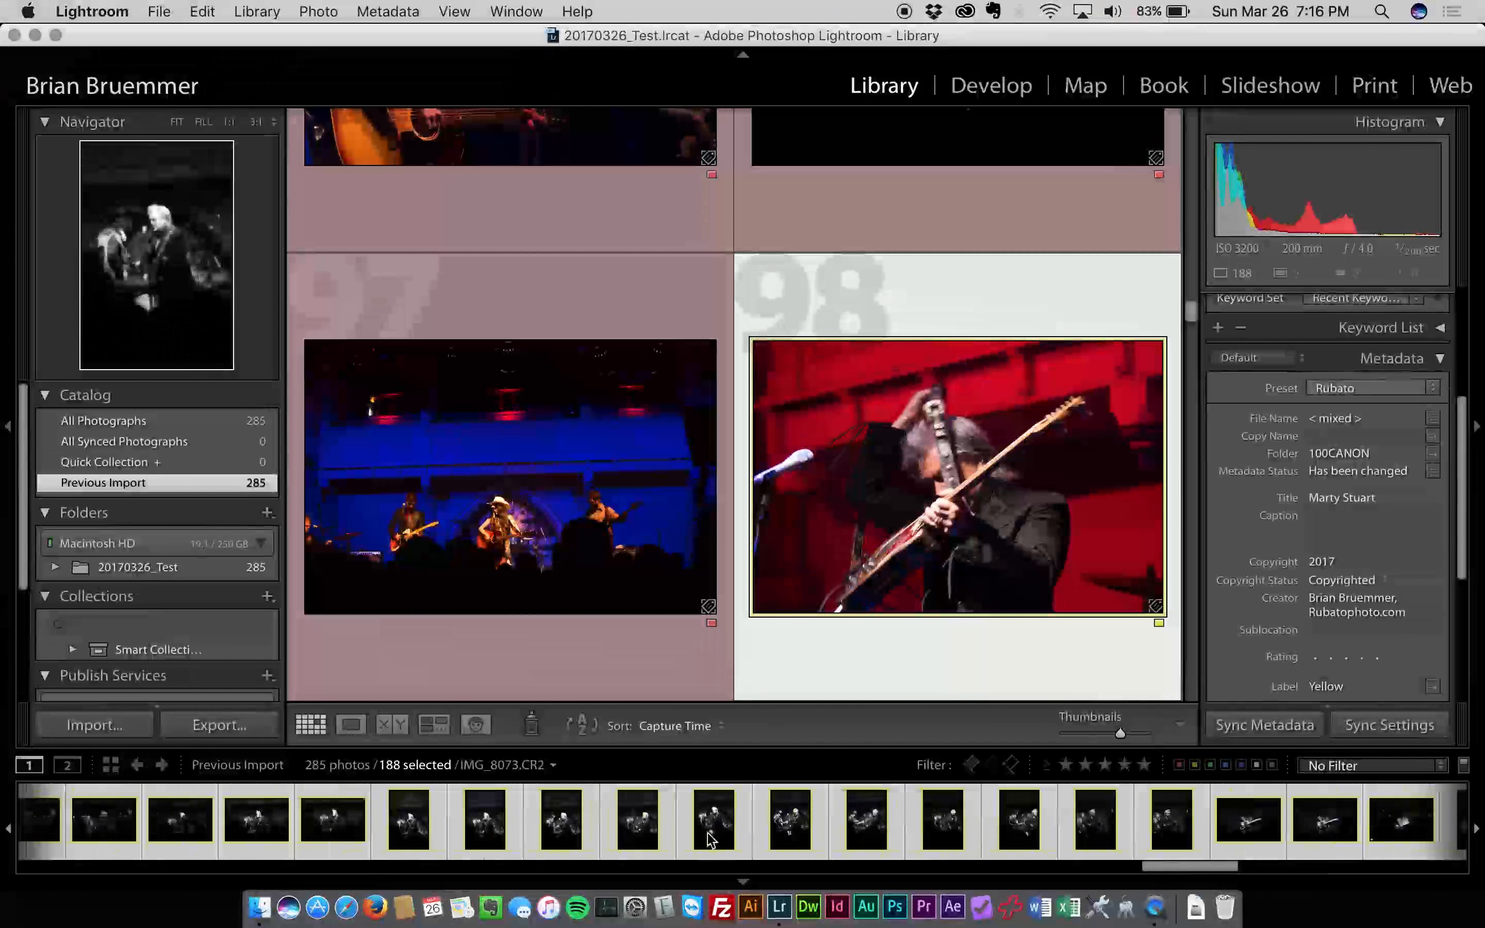
scroll(710, 840, left, 5)
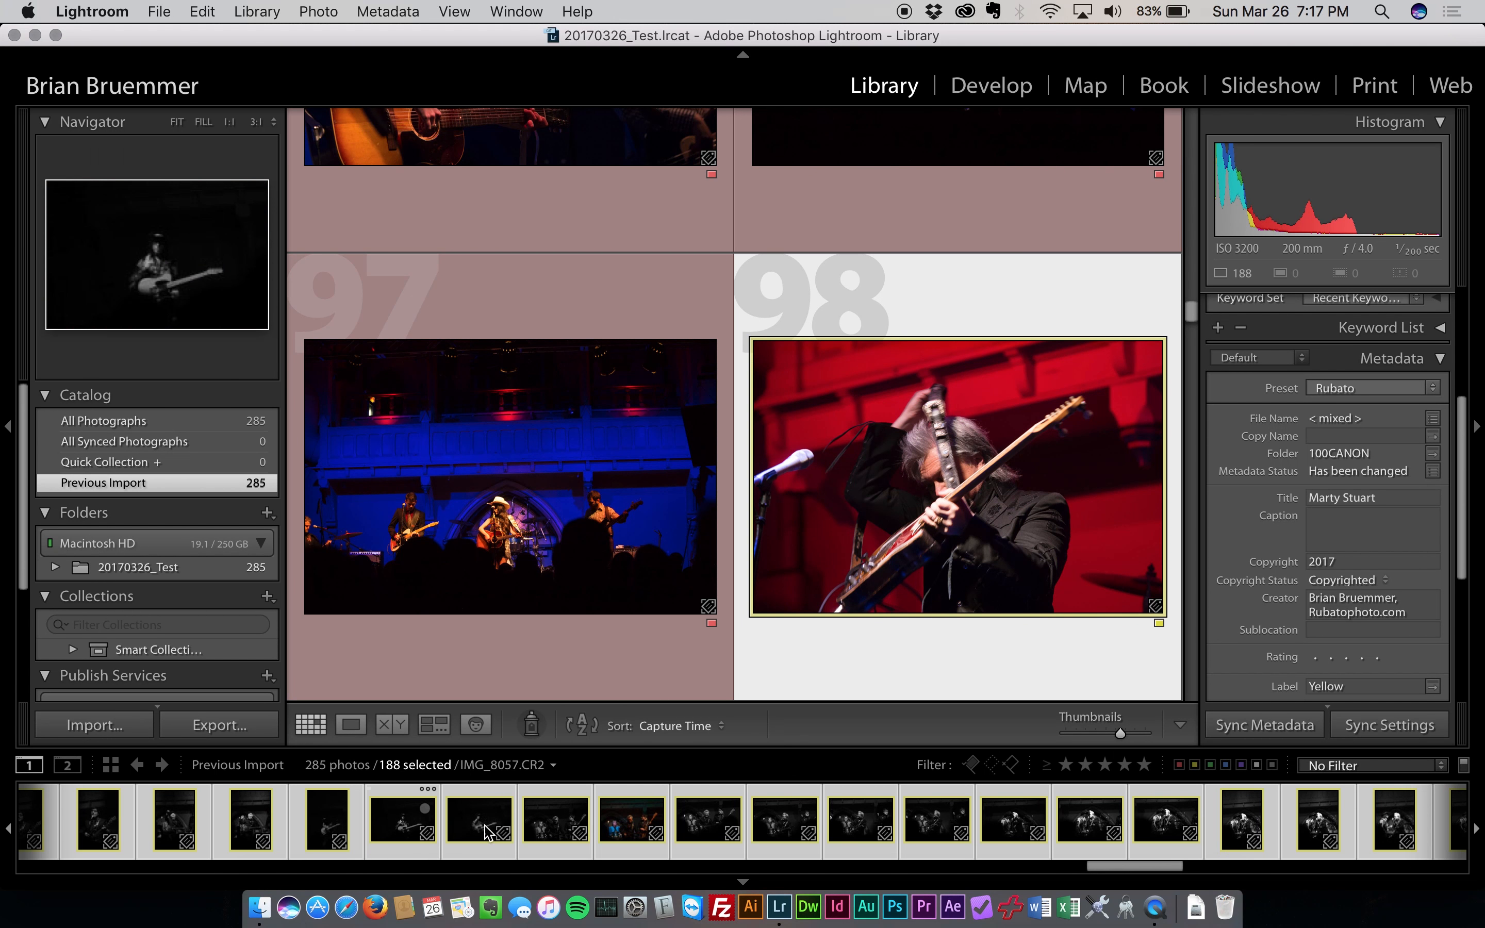
scroll(485, 831, left, 5)
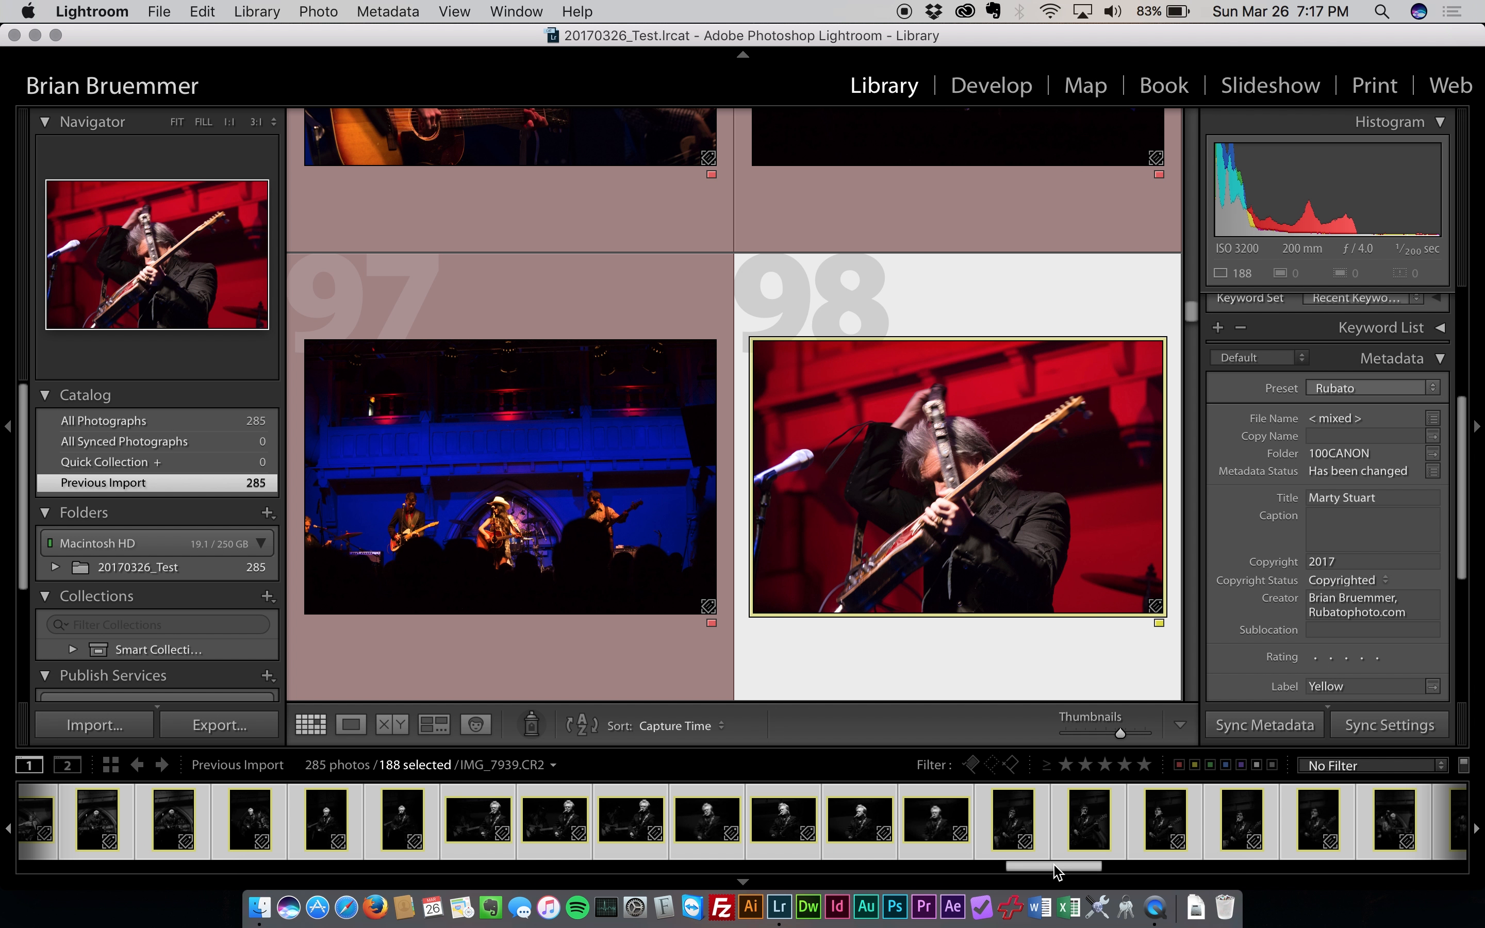
drag(1054, 865, 530, 842)
click(416, 819)
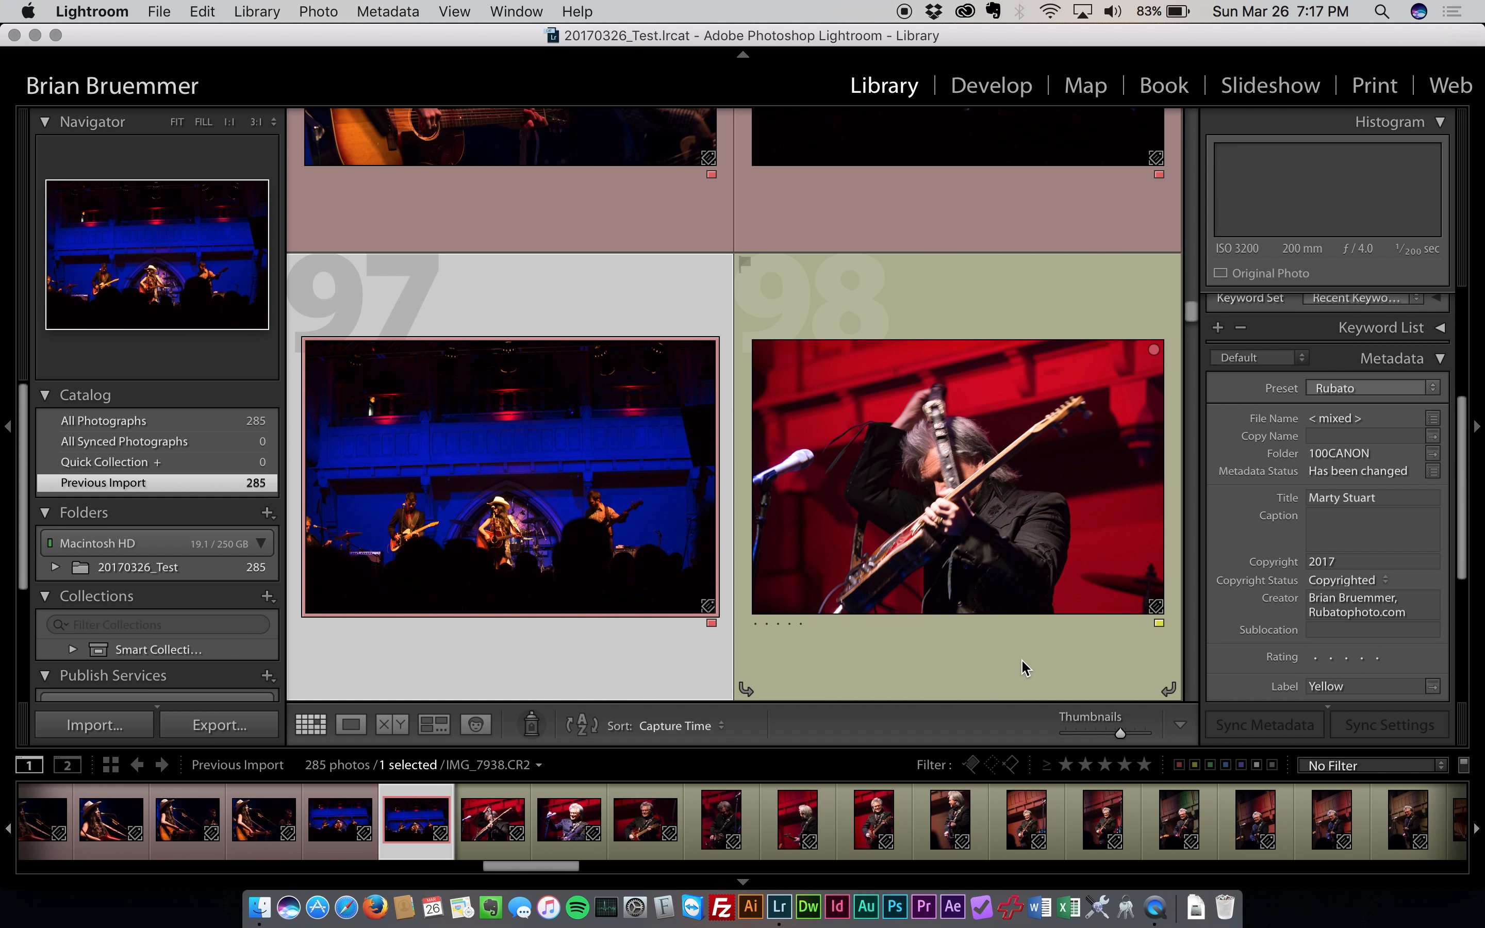
Filter the photos to the Red color label and select the first one, IMG_7842.CR2
click(1179, 764)
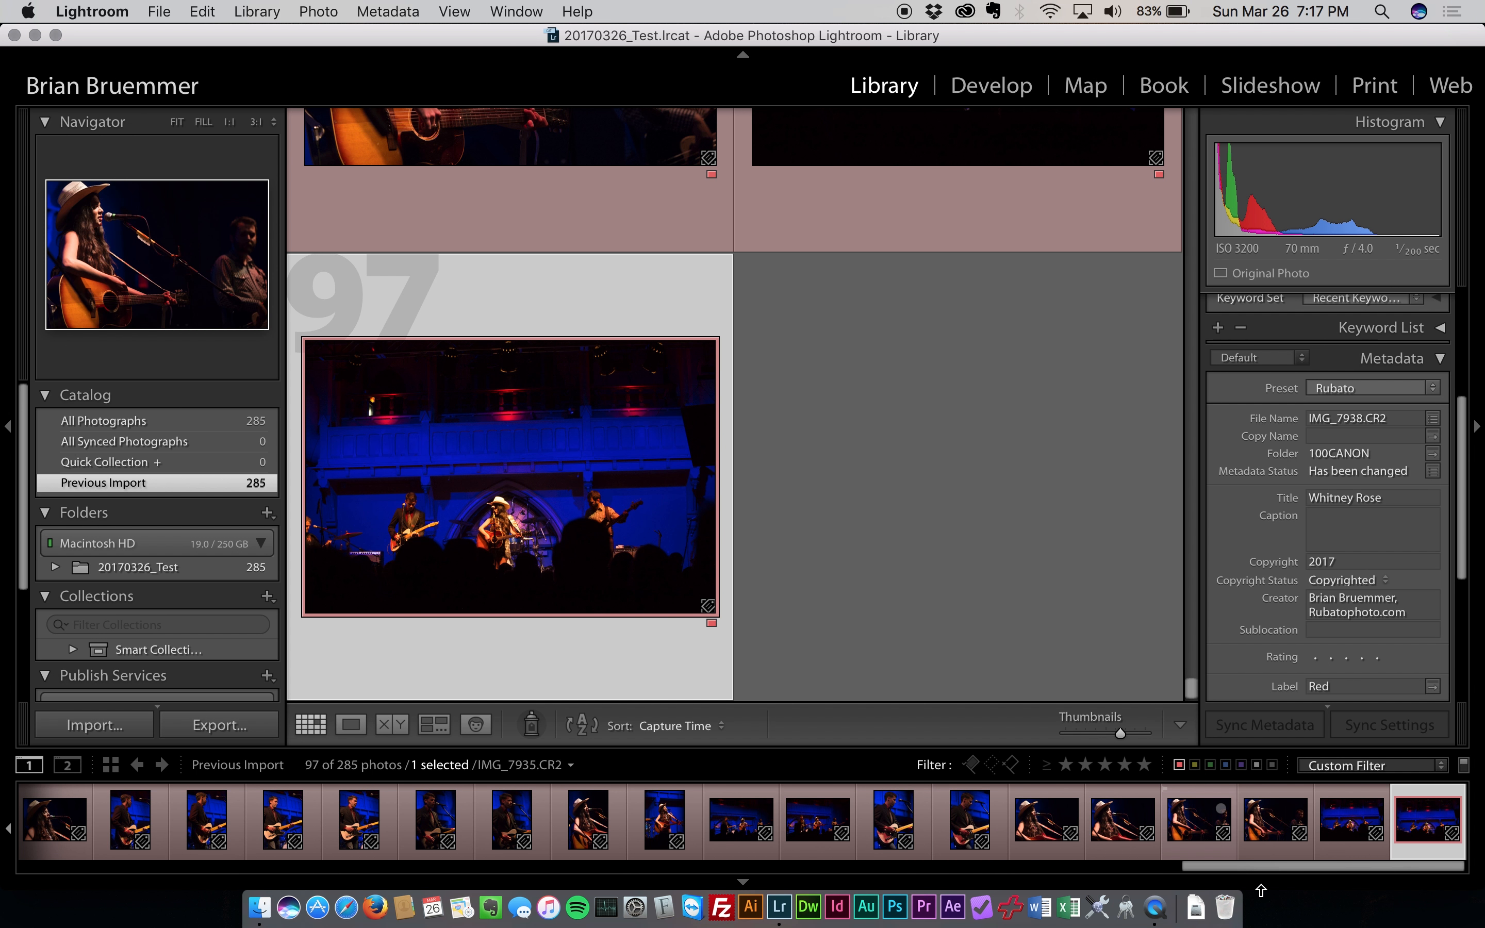
drag(1272, 868, 110, 867)
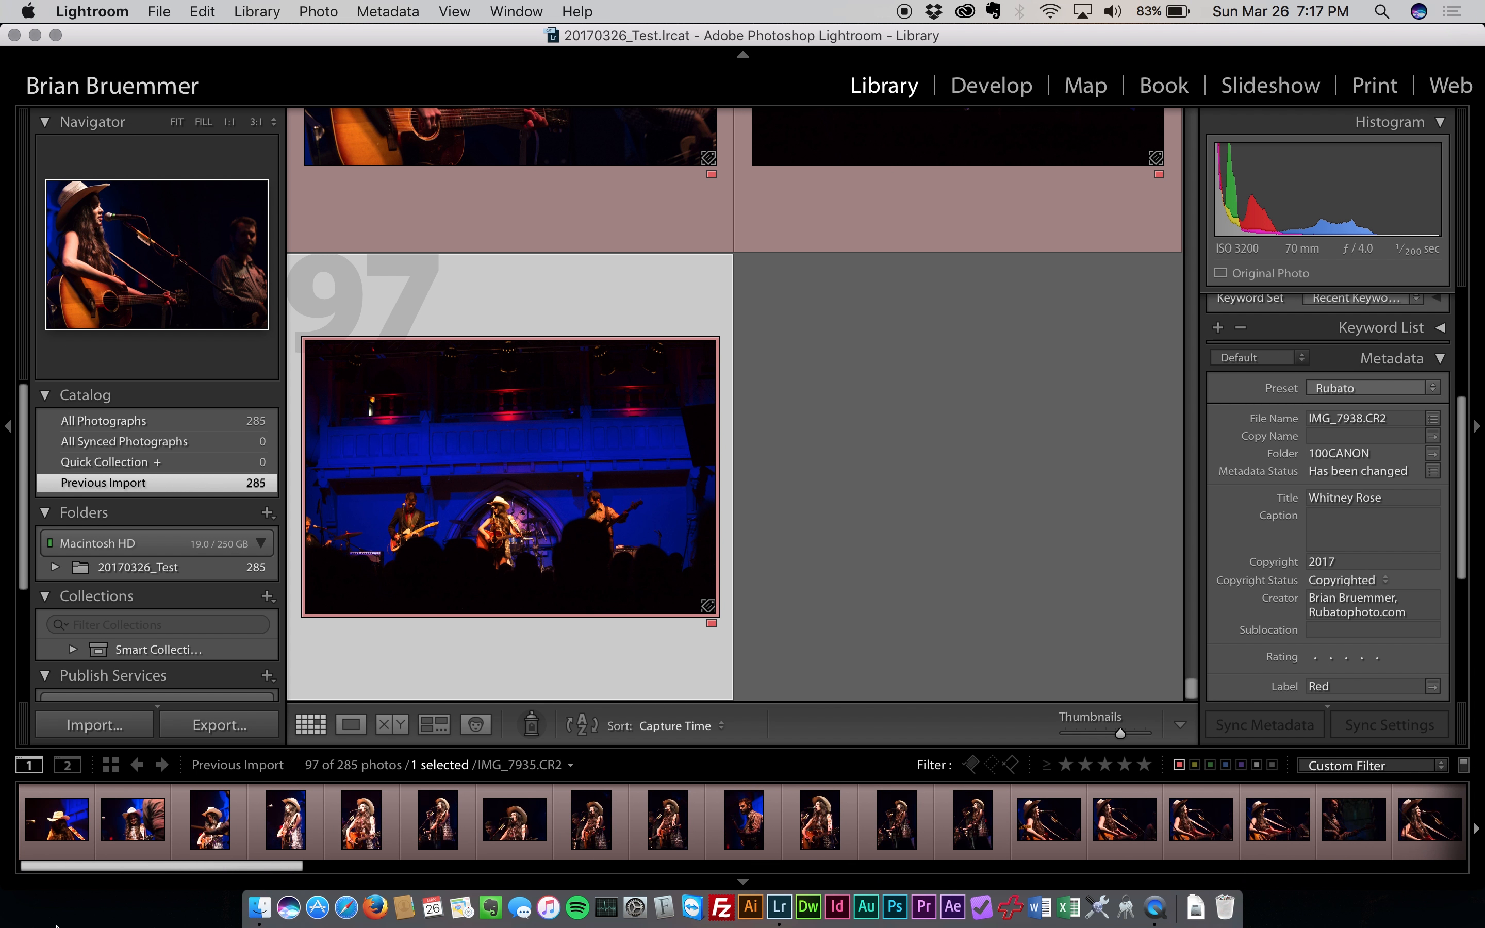
click(38, 840)
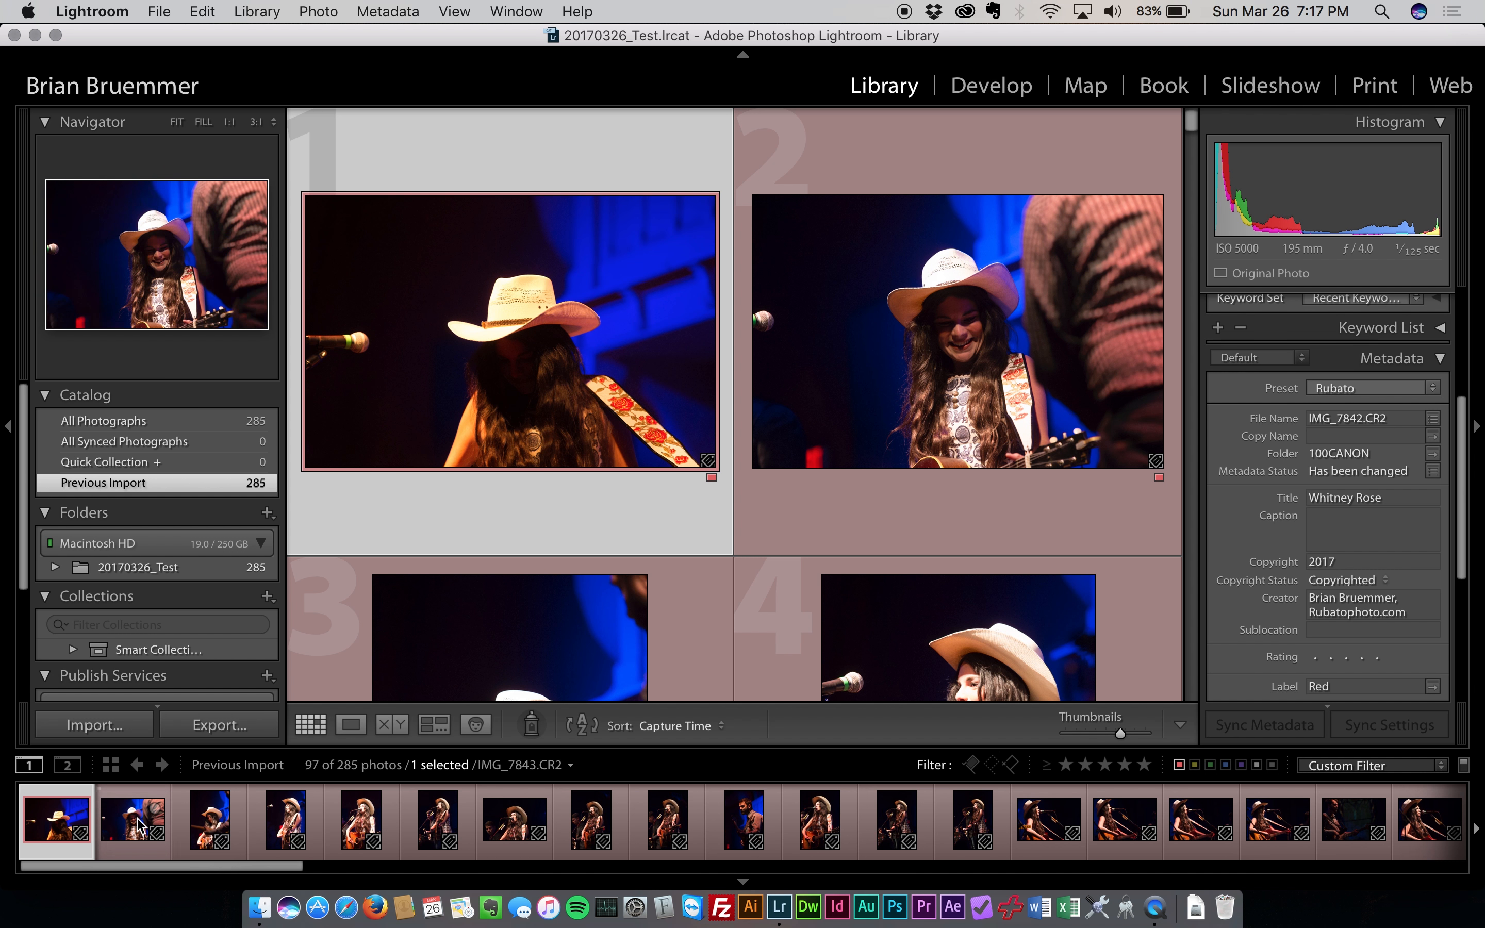
Examine the flag options available for the first photo without choosing one
right_click(46, 831)
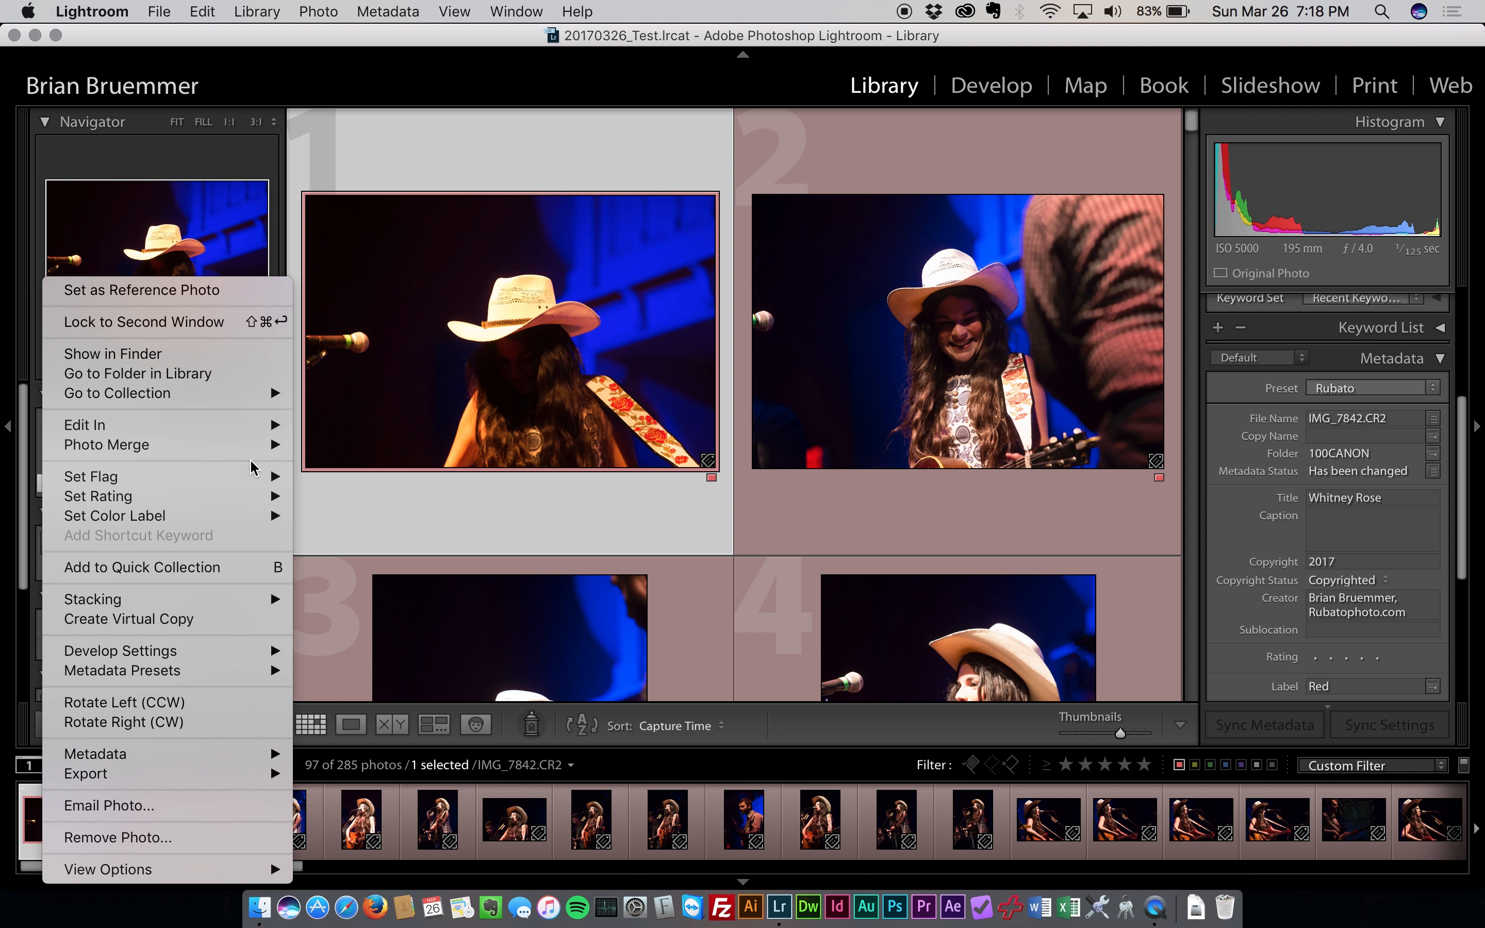
mouse_move(275, 480)
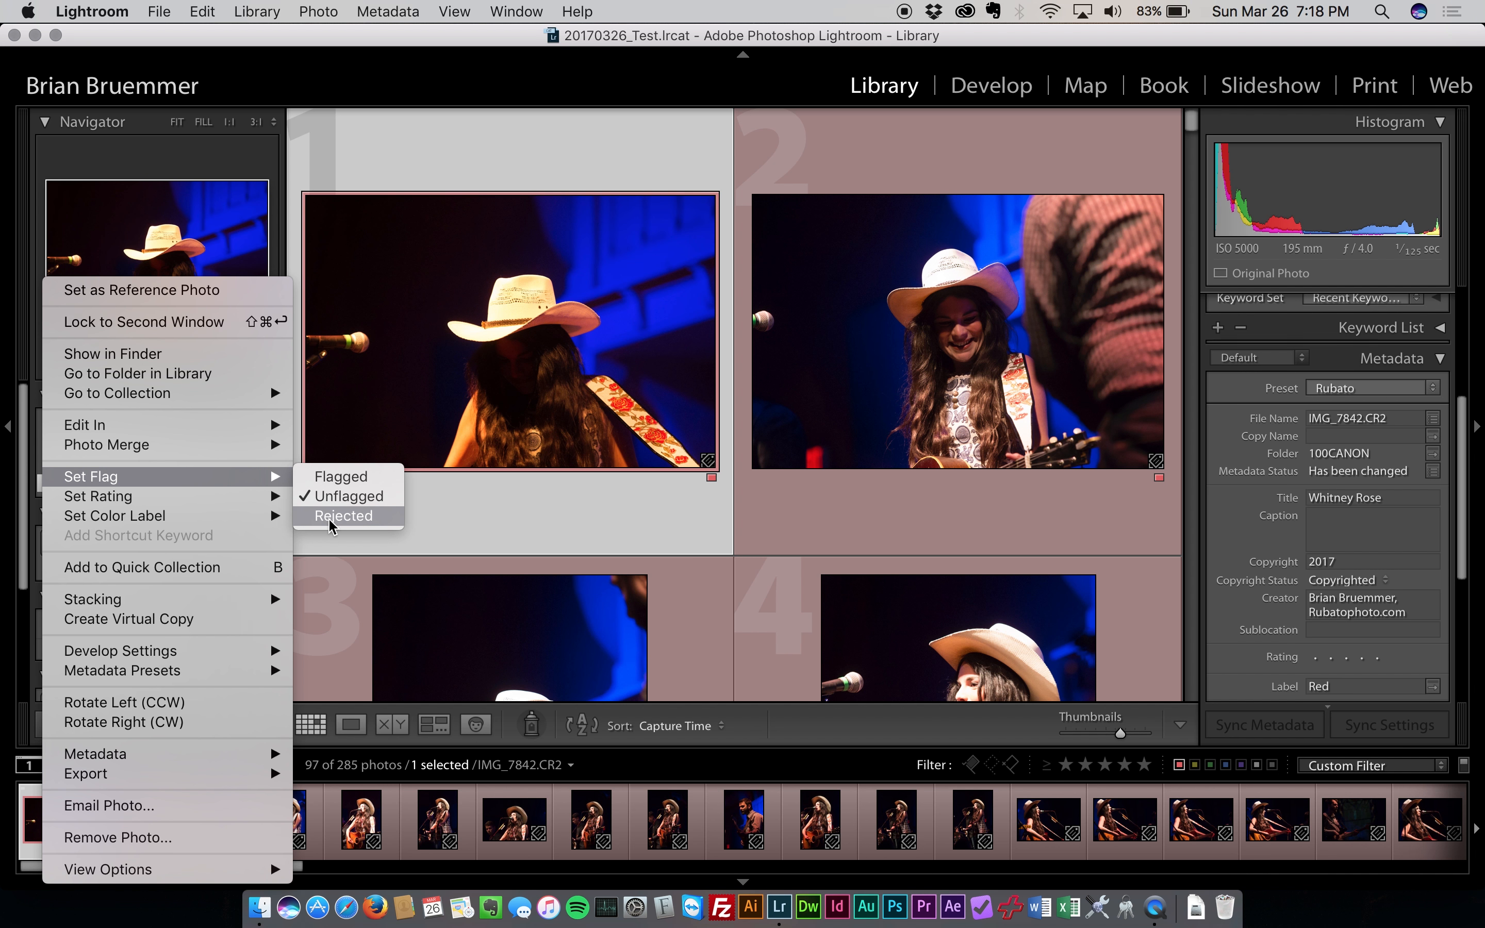
click(381, 786)
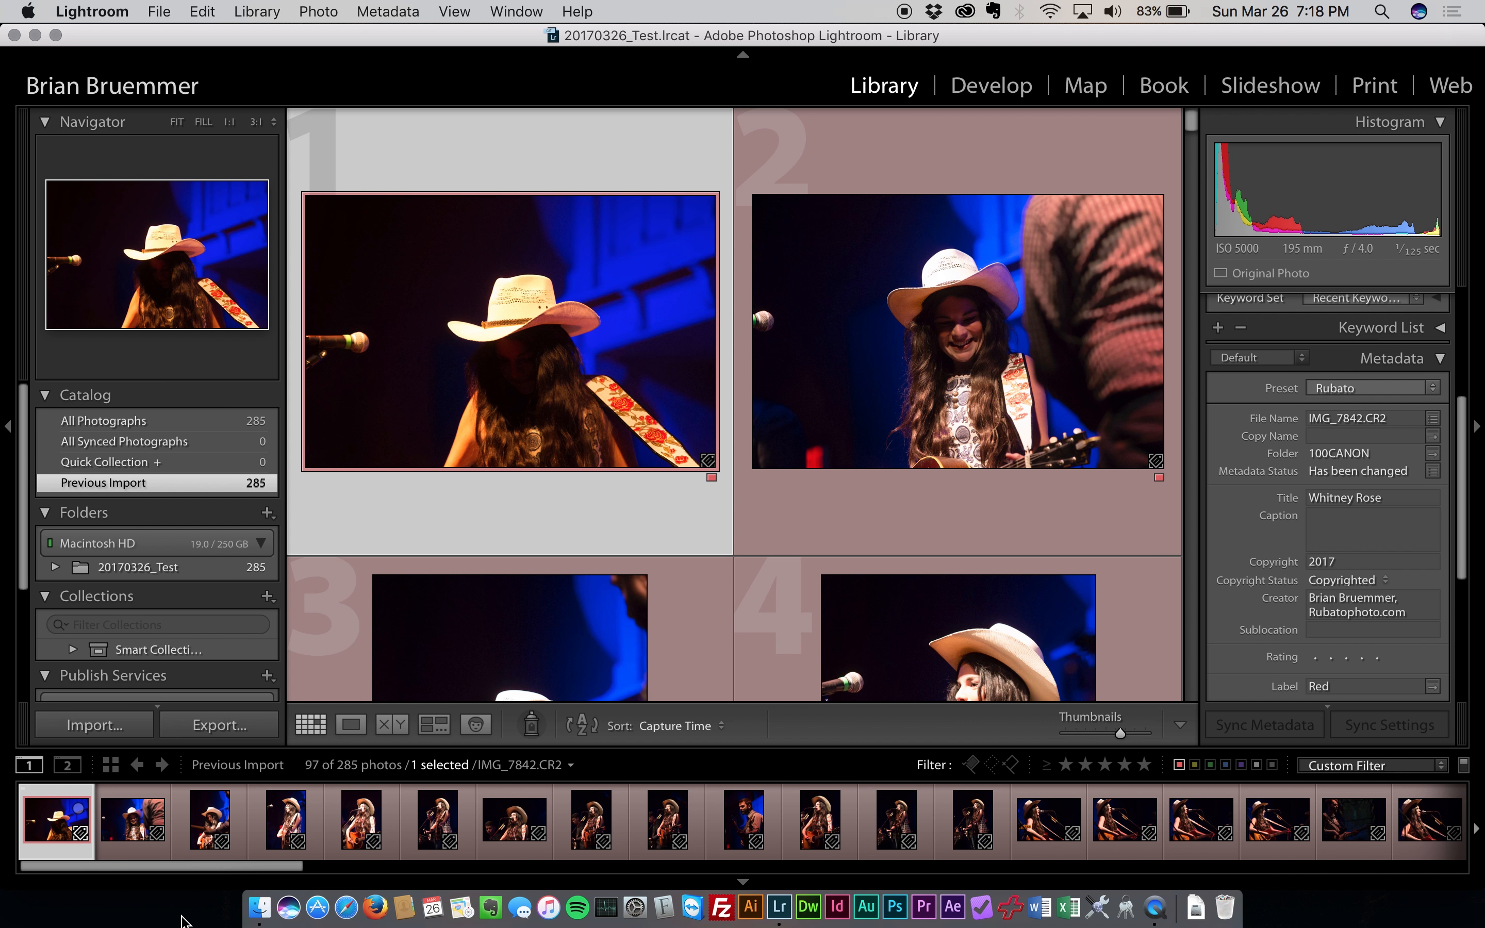
Try the rejected flag on IMG_7842.CR2 and flag the photo as a pick
key(p)
key(x)
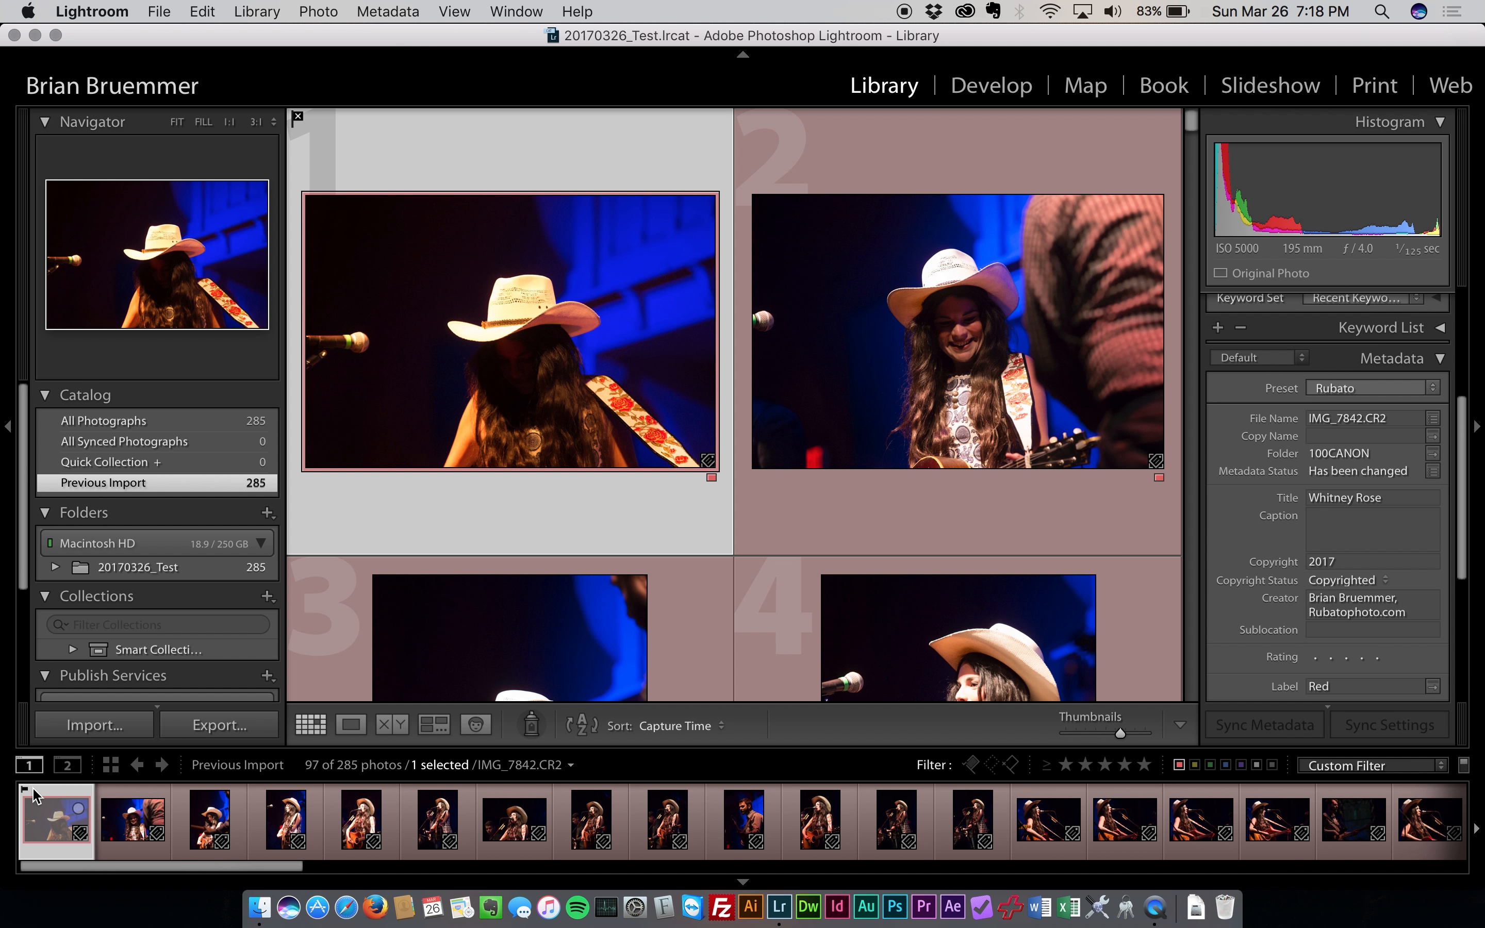
key(p)
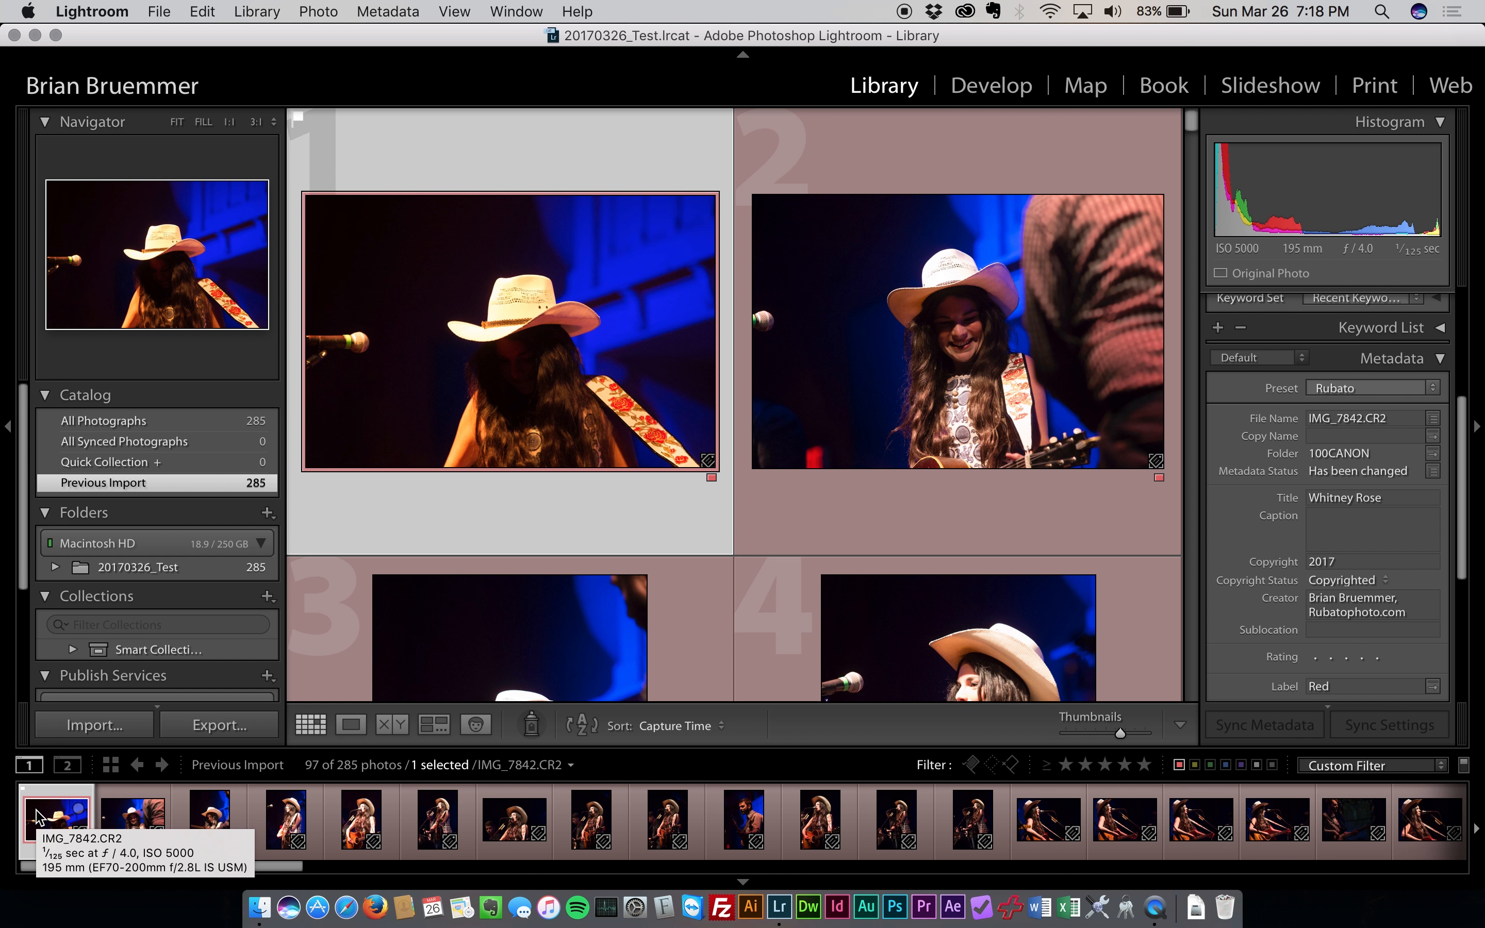
Open IMG_7842.CR2 in the large single-photo view and set IMG_7842.CR2 and IMG_7843.CR2 as rejected
double_click(38, 816)
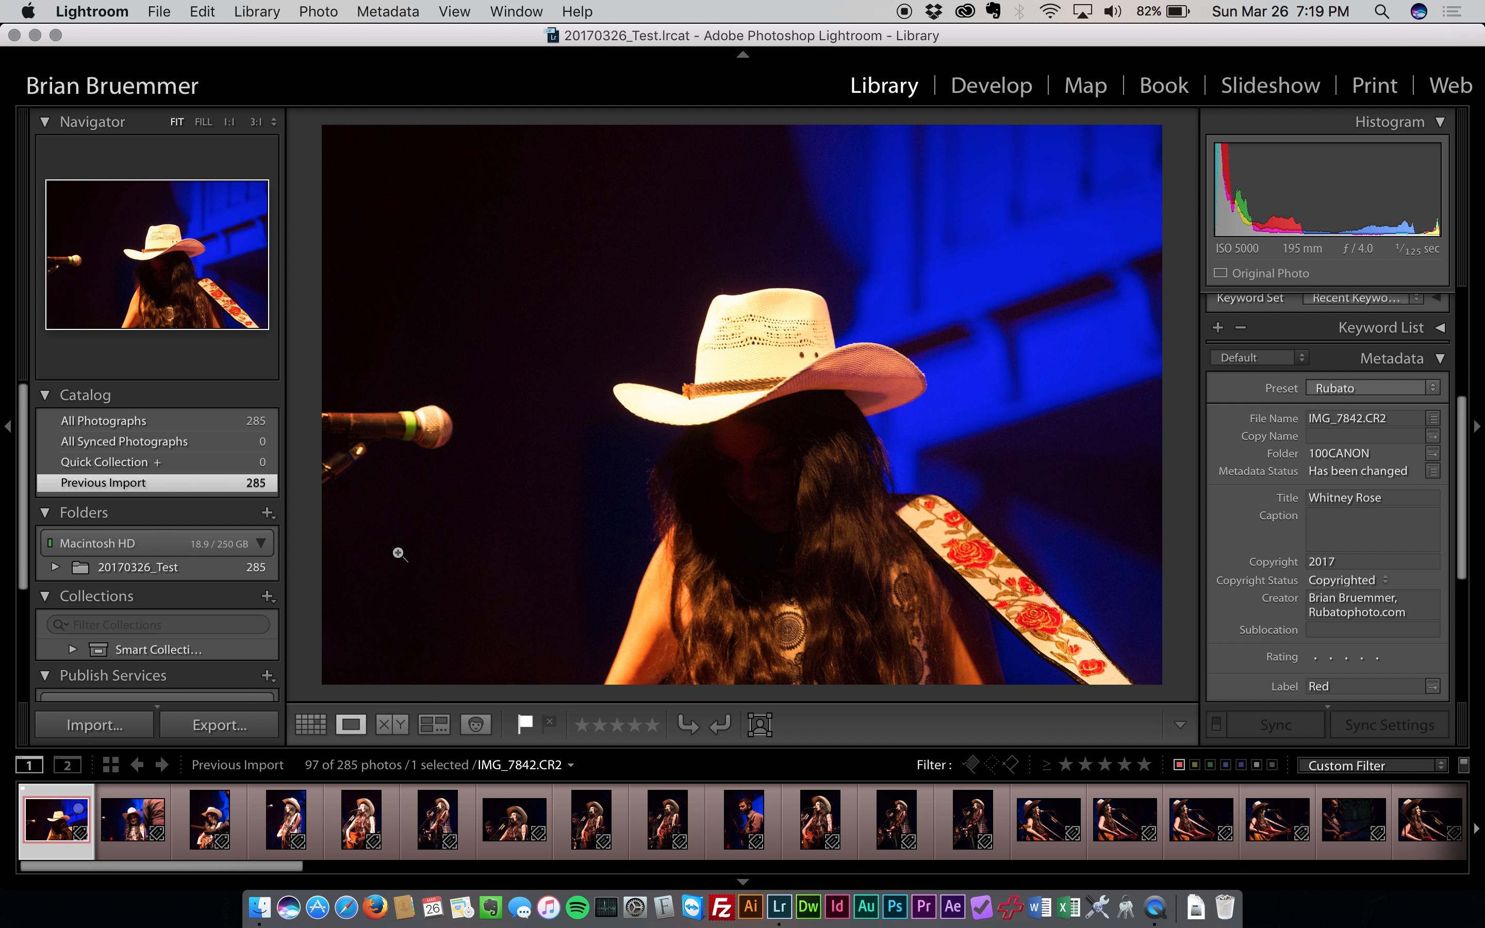
key(p)
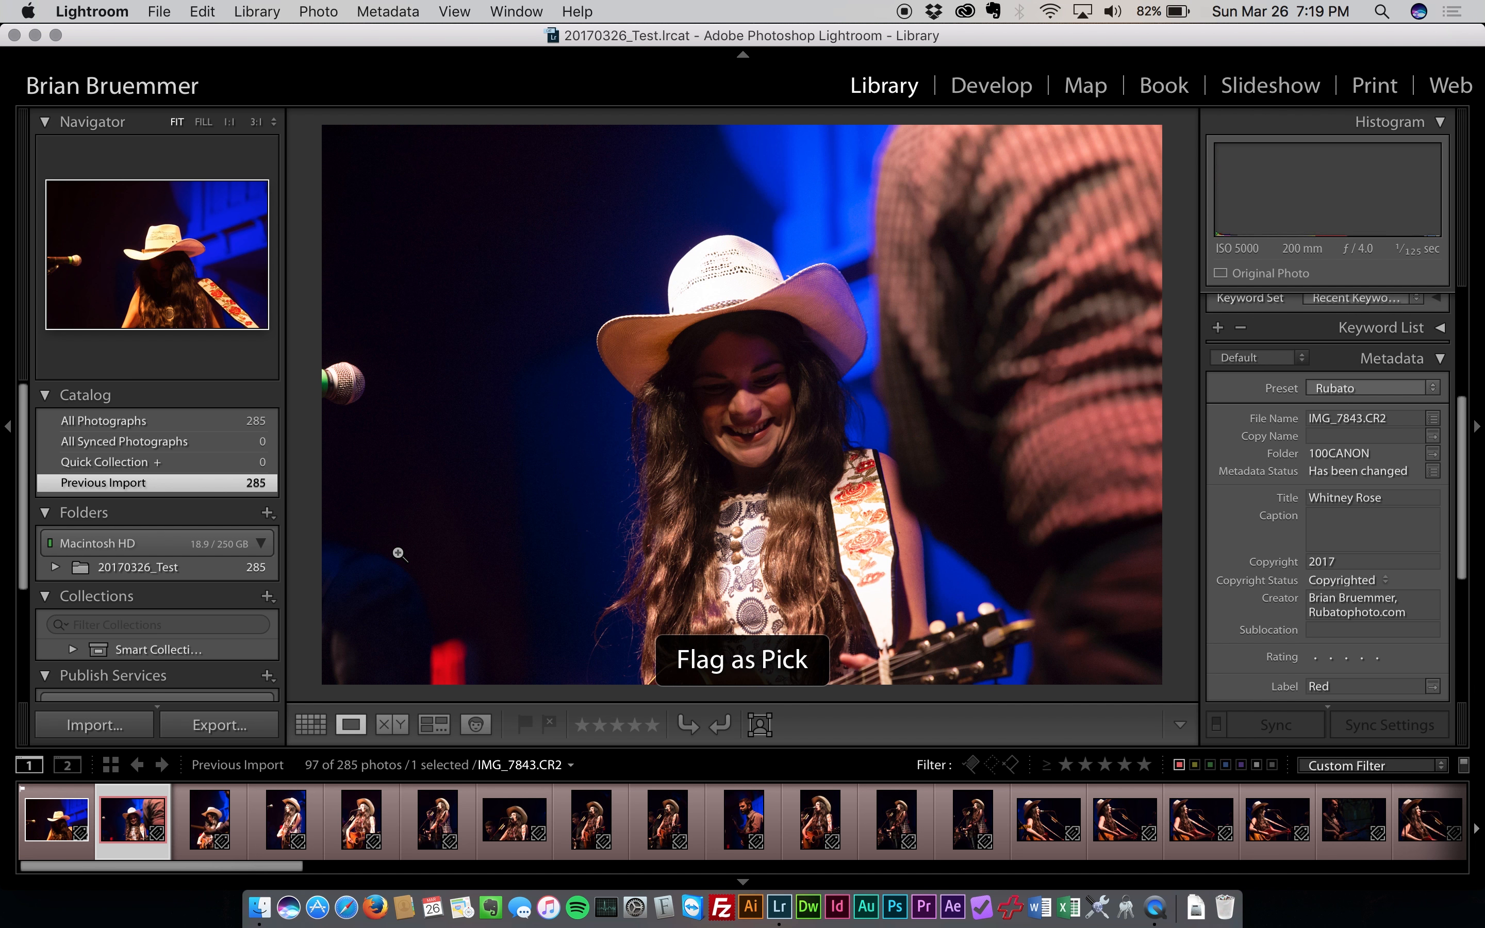
key(x)
click(56, 820)
key(x)
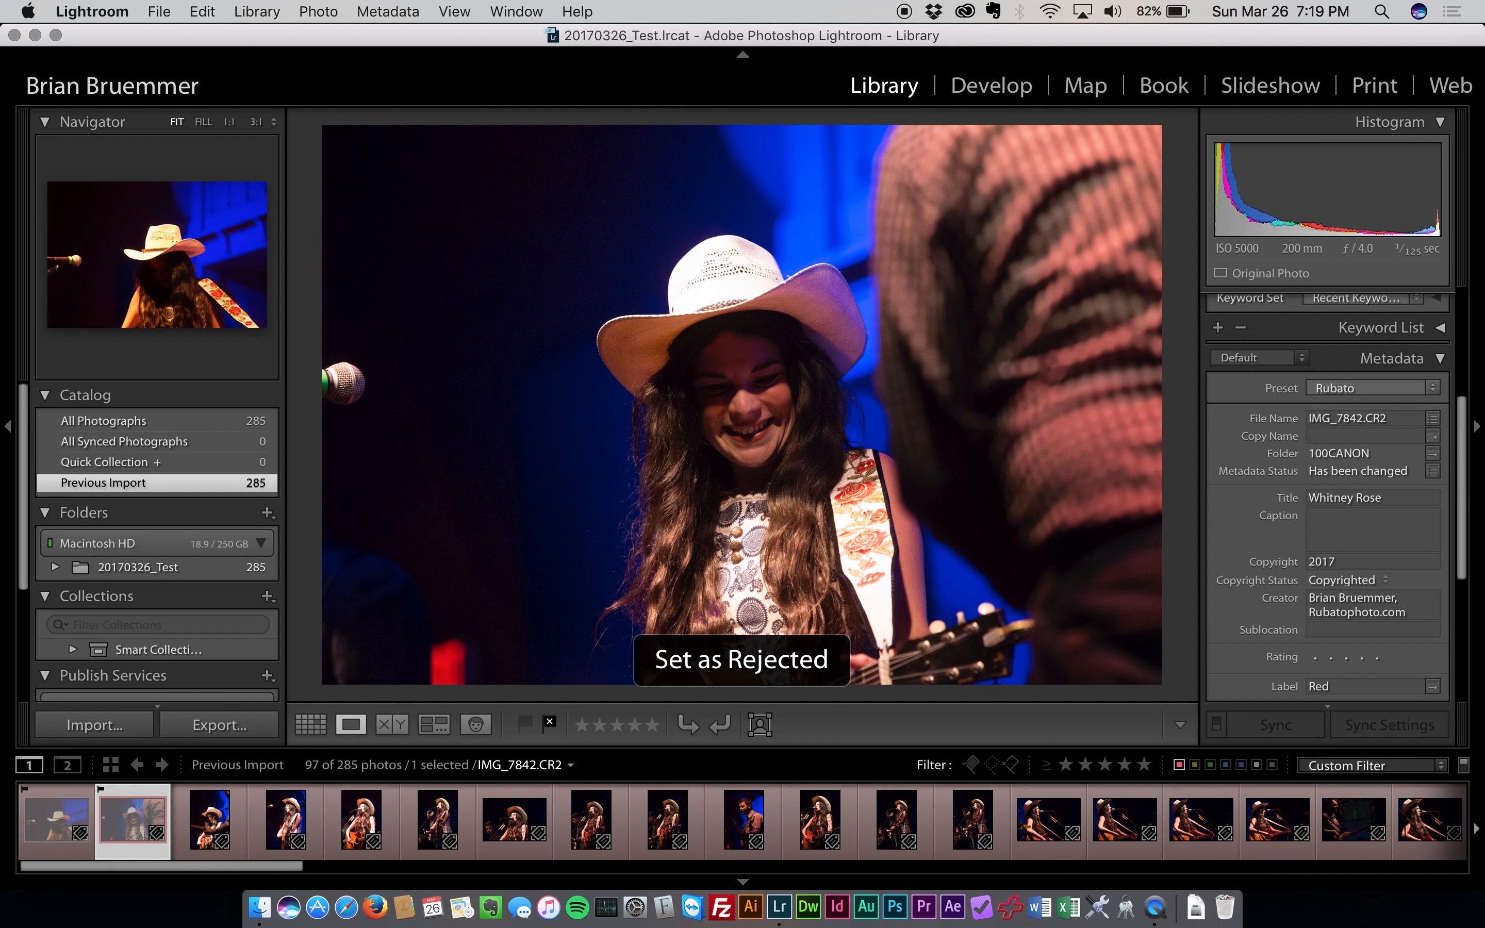
Flag IMG_7845.CR2 and IMG_7848.CR2 as picks and reject IMG_7844.CR2, IMG_7846.CR2 and IMG_7847.CR2
key(Right)
key(x)
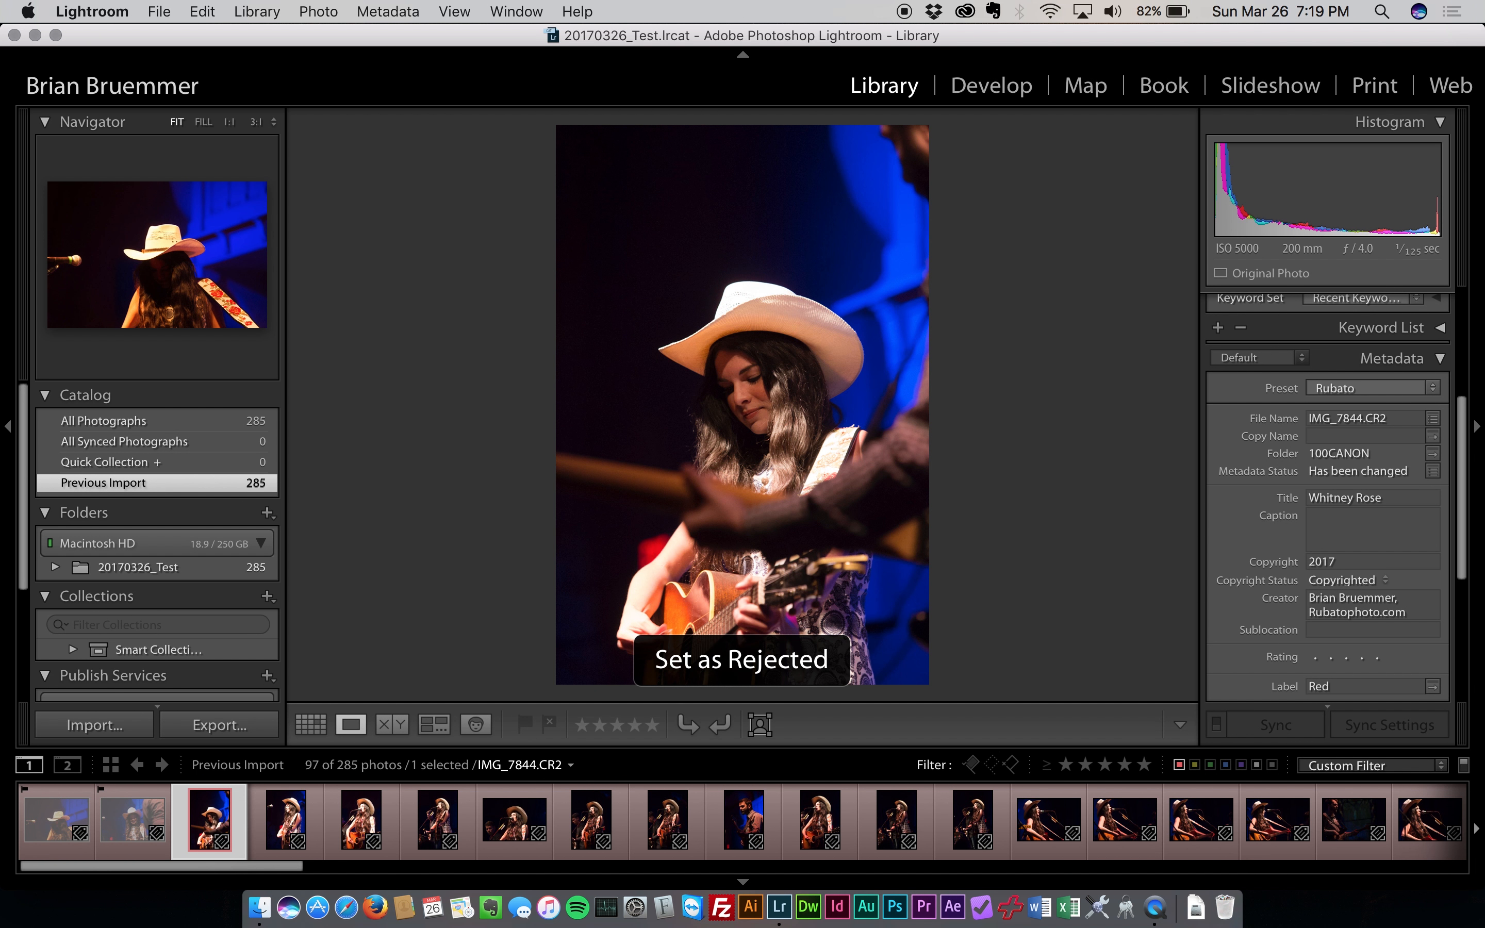
key(Right)
key(p)
key(x)
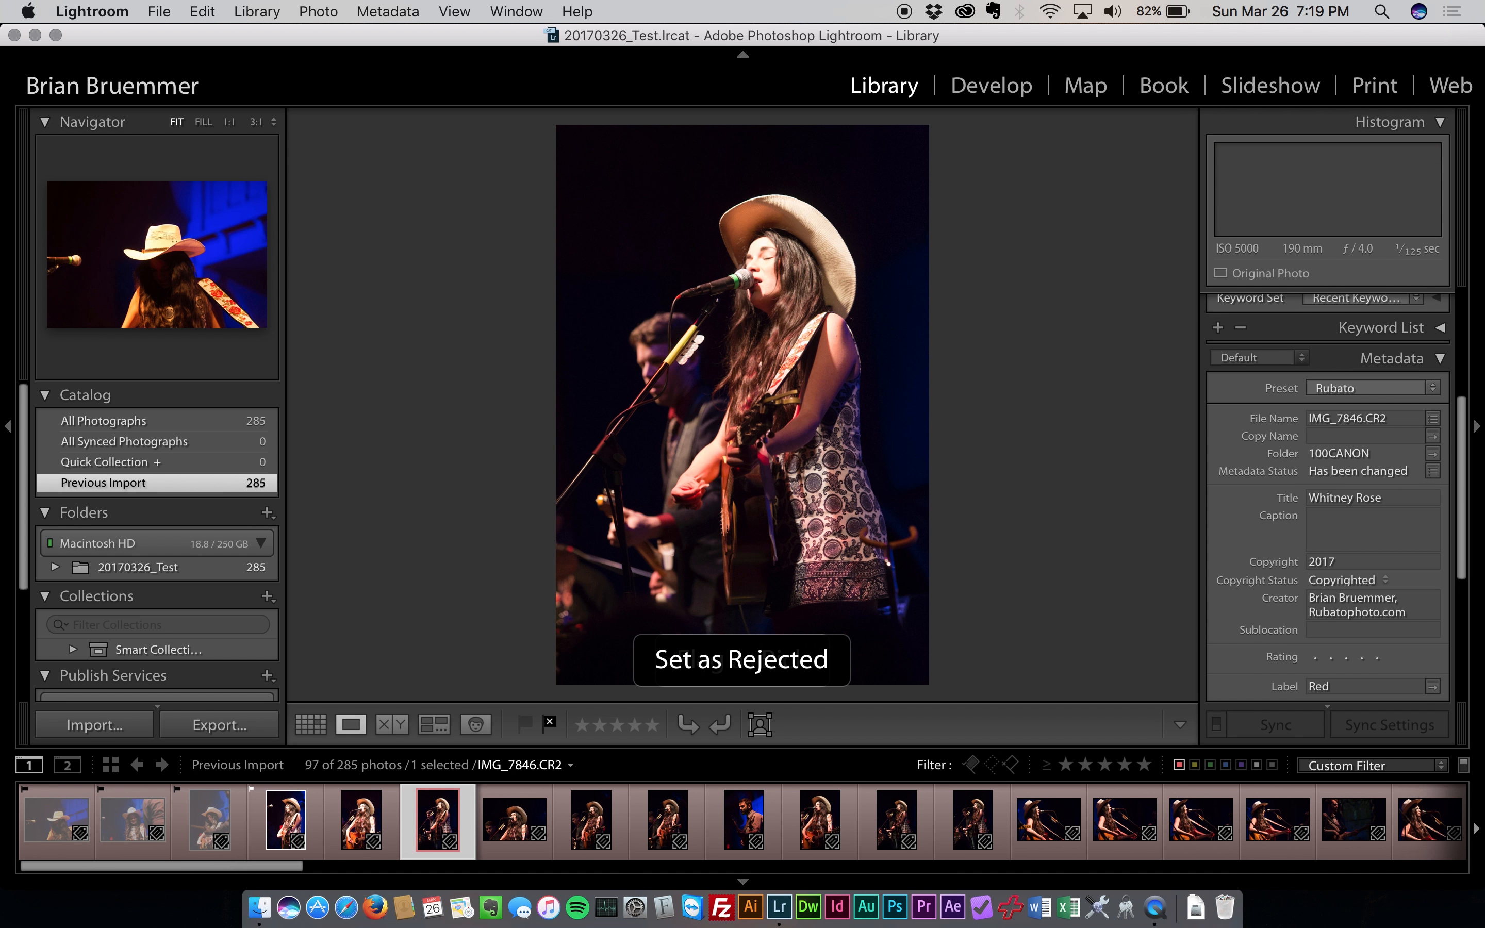
key(x)
key(p)
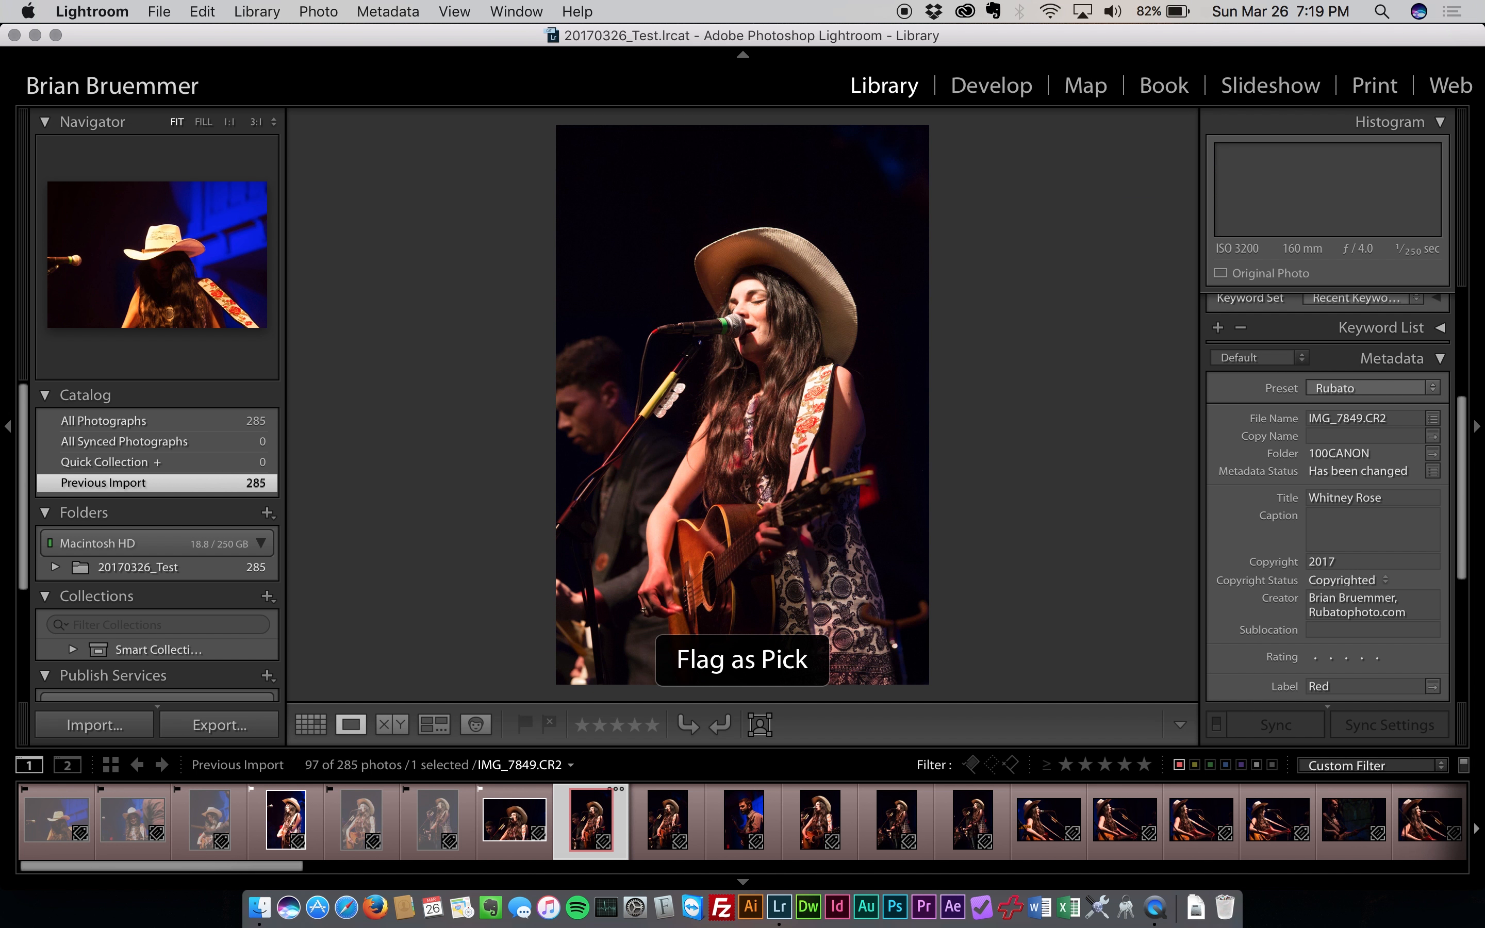
Flag IMG_7850.CR2 as a pick and reject IMG_7849.CR2 and IMG_7851.CR2 through IMG_7857.CR2
key(x)
key(p)
key(x)
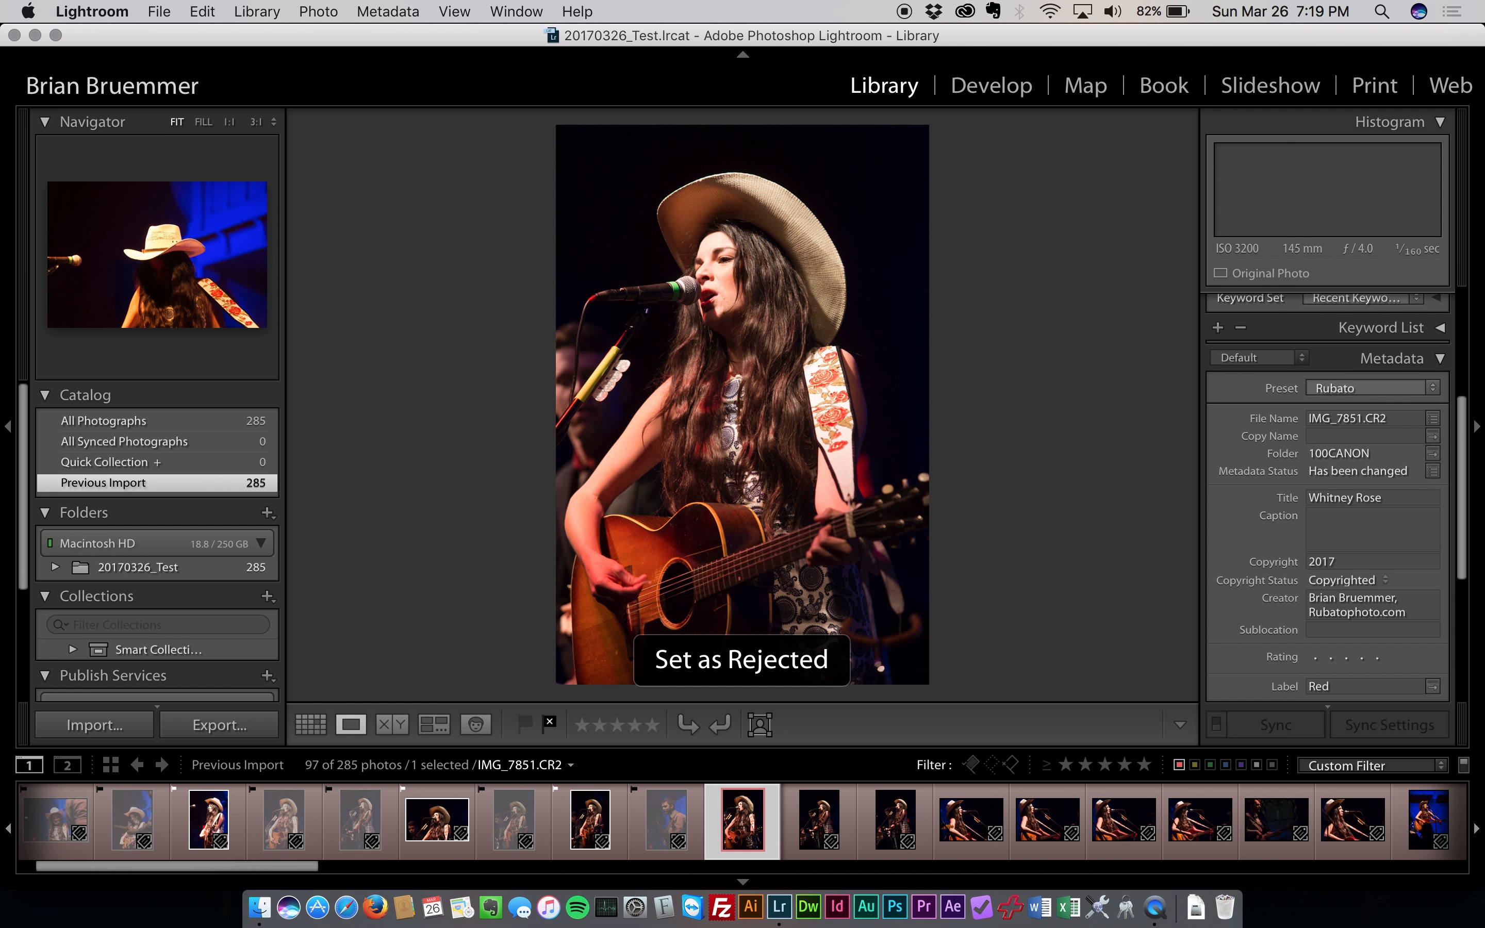
key(x)
key(x)
key(x)
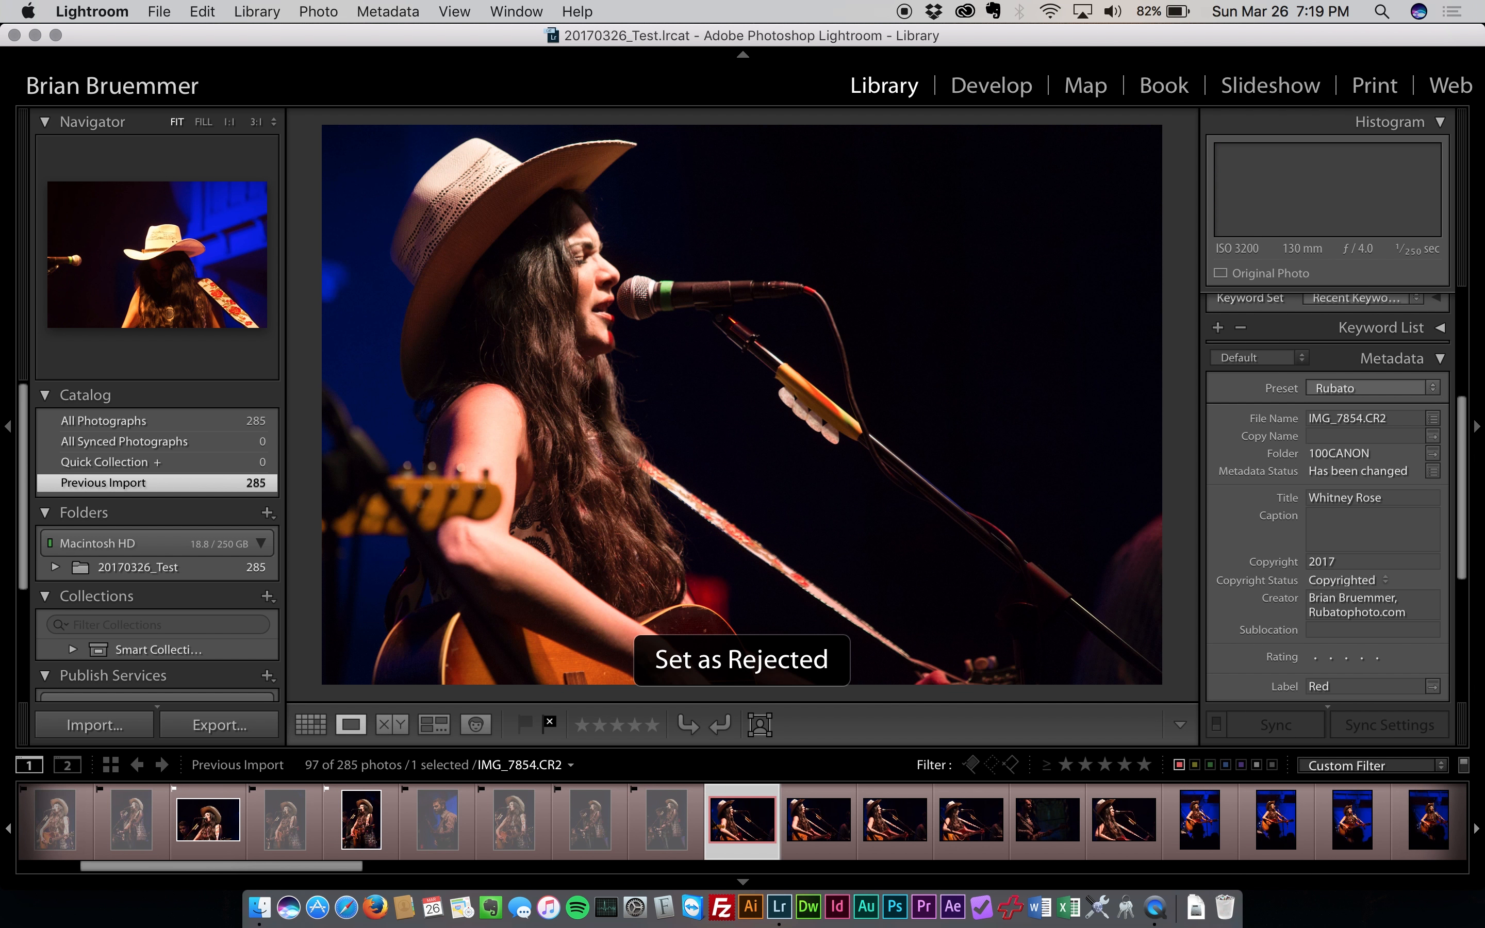
key(x)
key(x)
key(x)
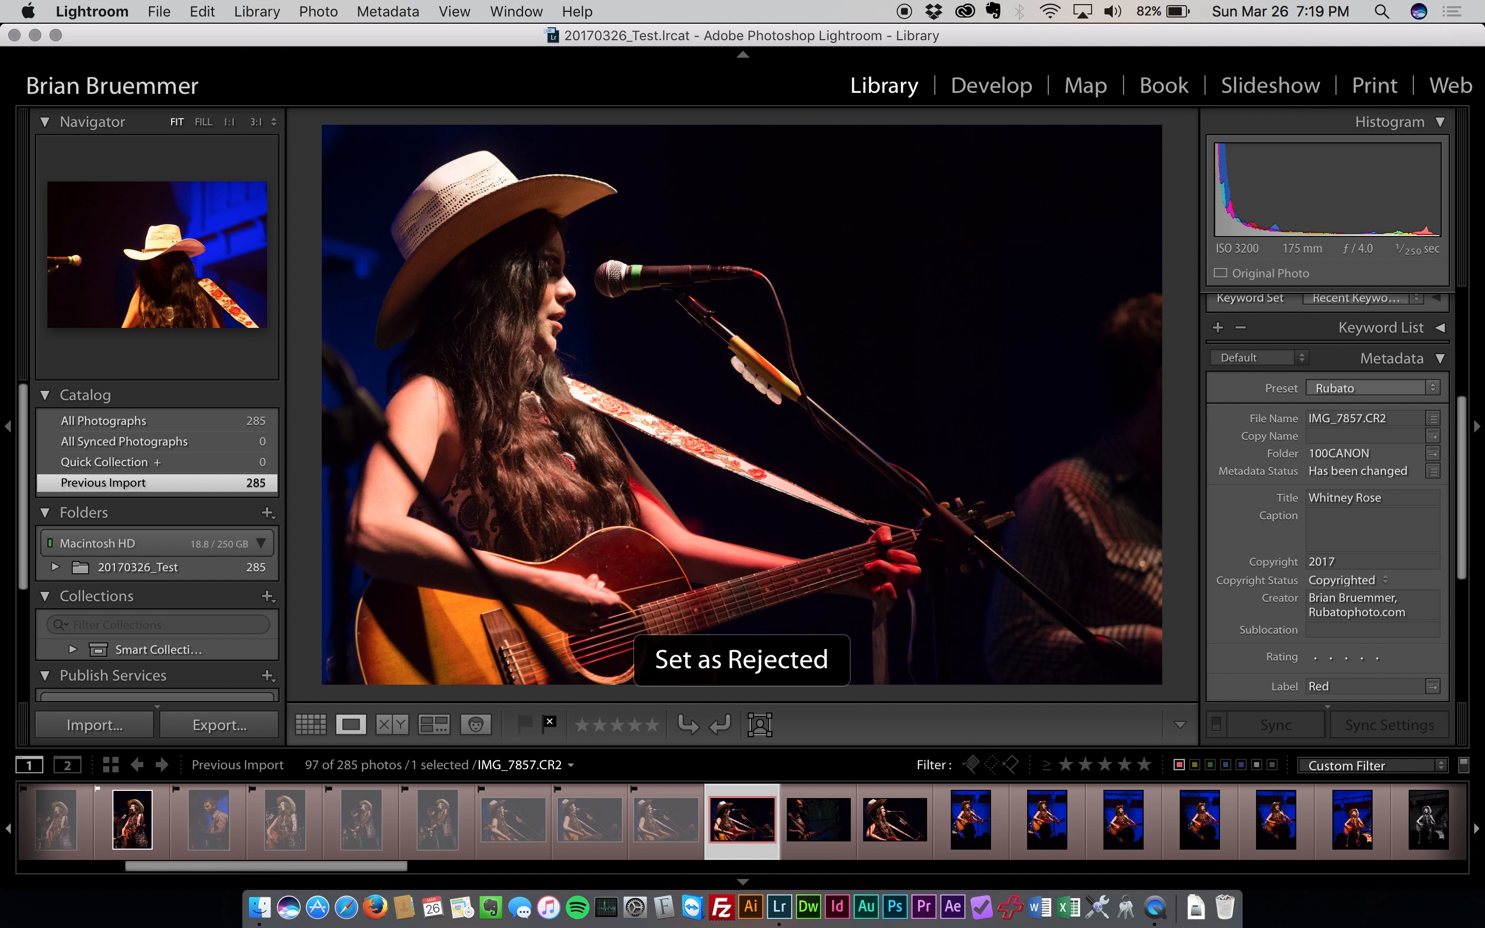
Go back to change IMG_7857.CR2 to a pick, also pick IMG_7859.CR2, and reject IMG_7858.CR2 and IMG_7860.CR2
key(x)
key(Left)
key(Left)
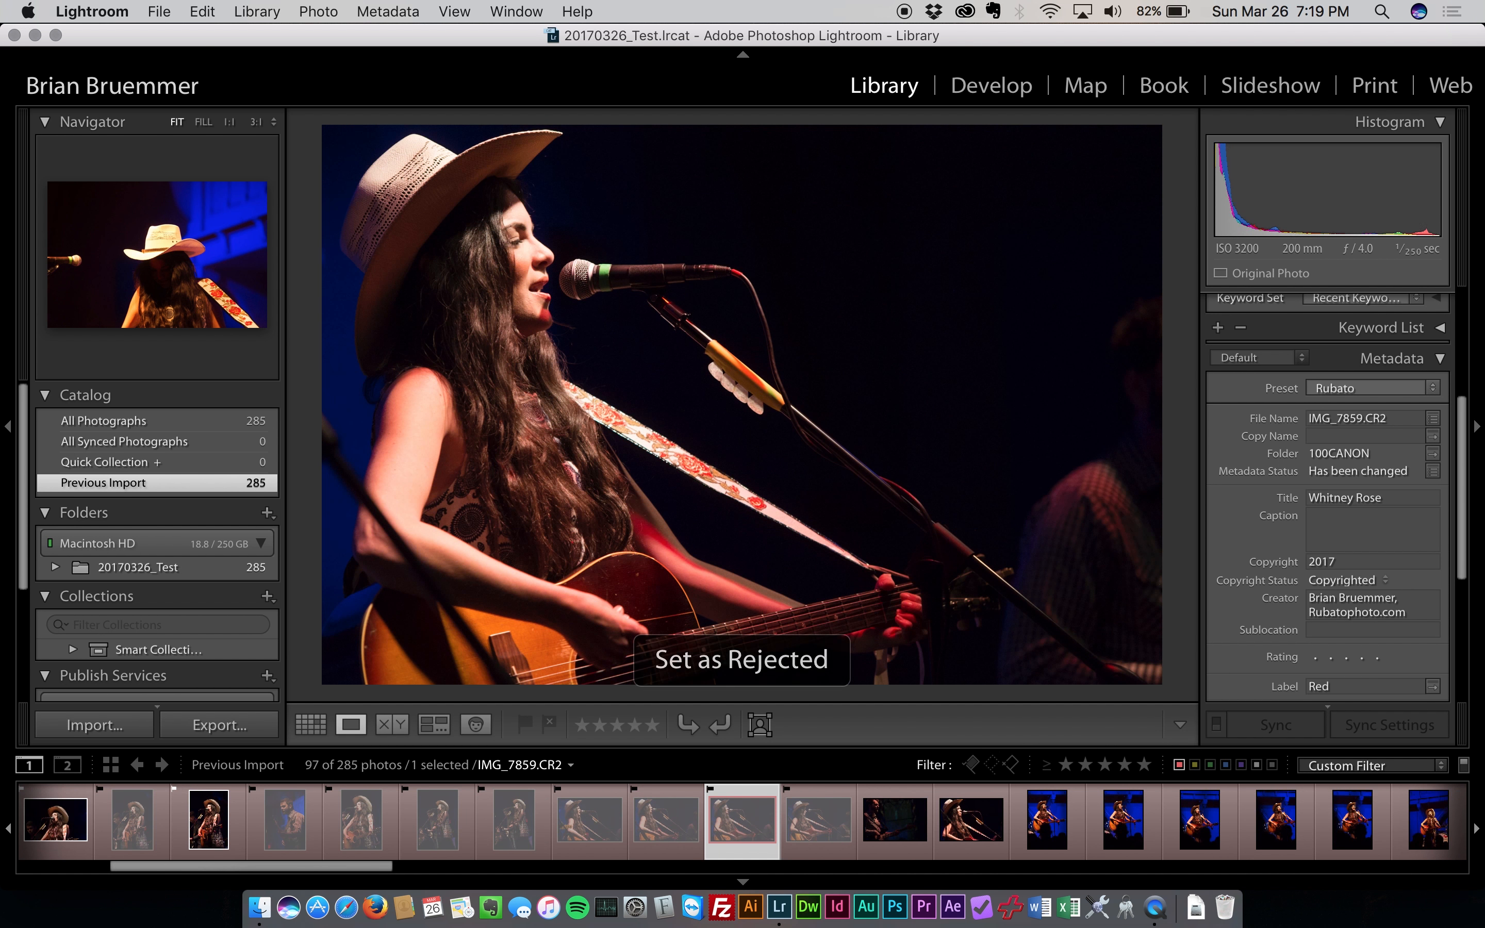
key(p)
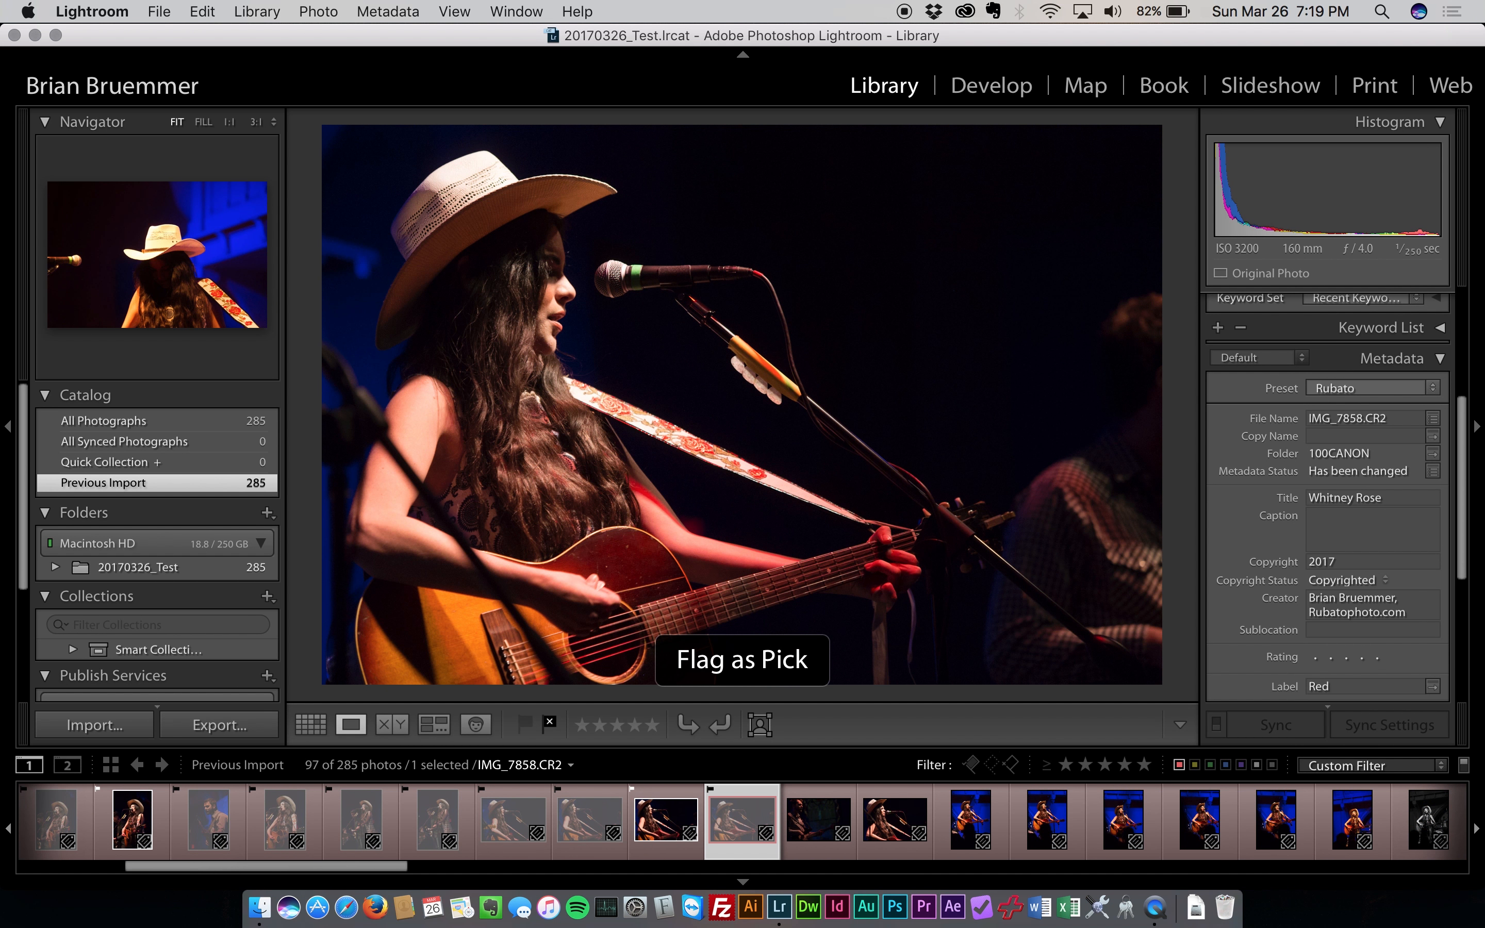
key(x)
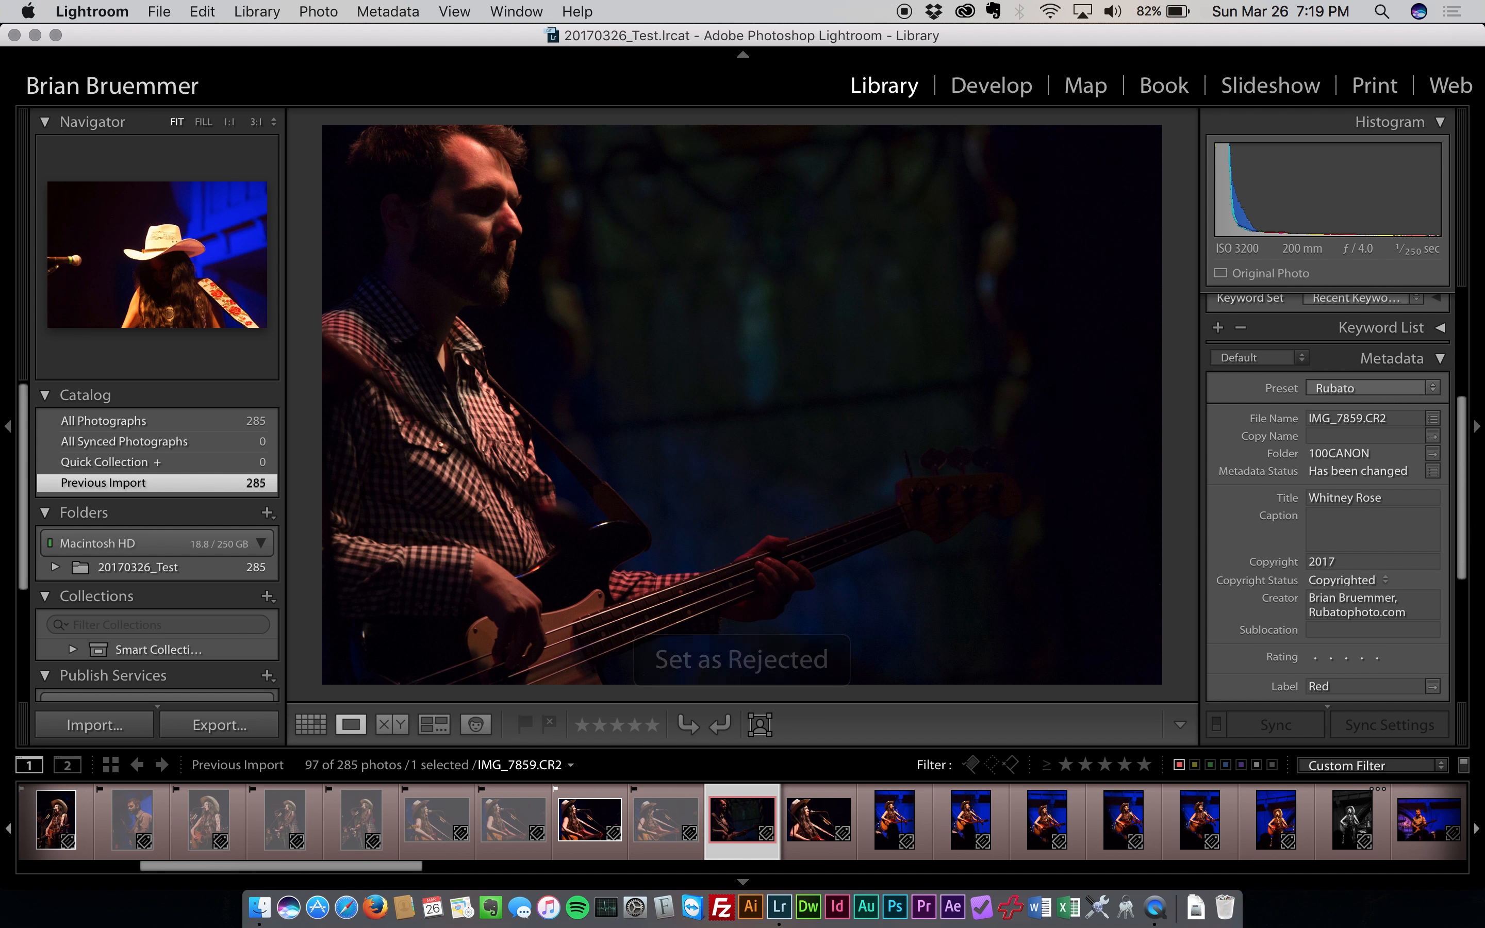
key(p)
key(x)
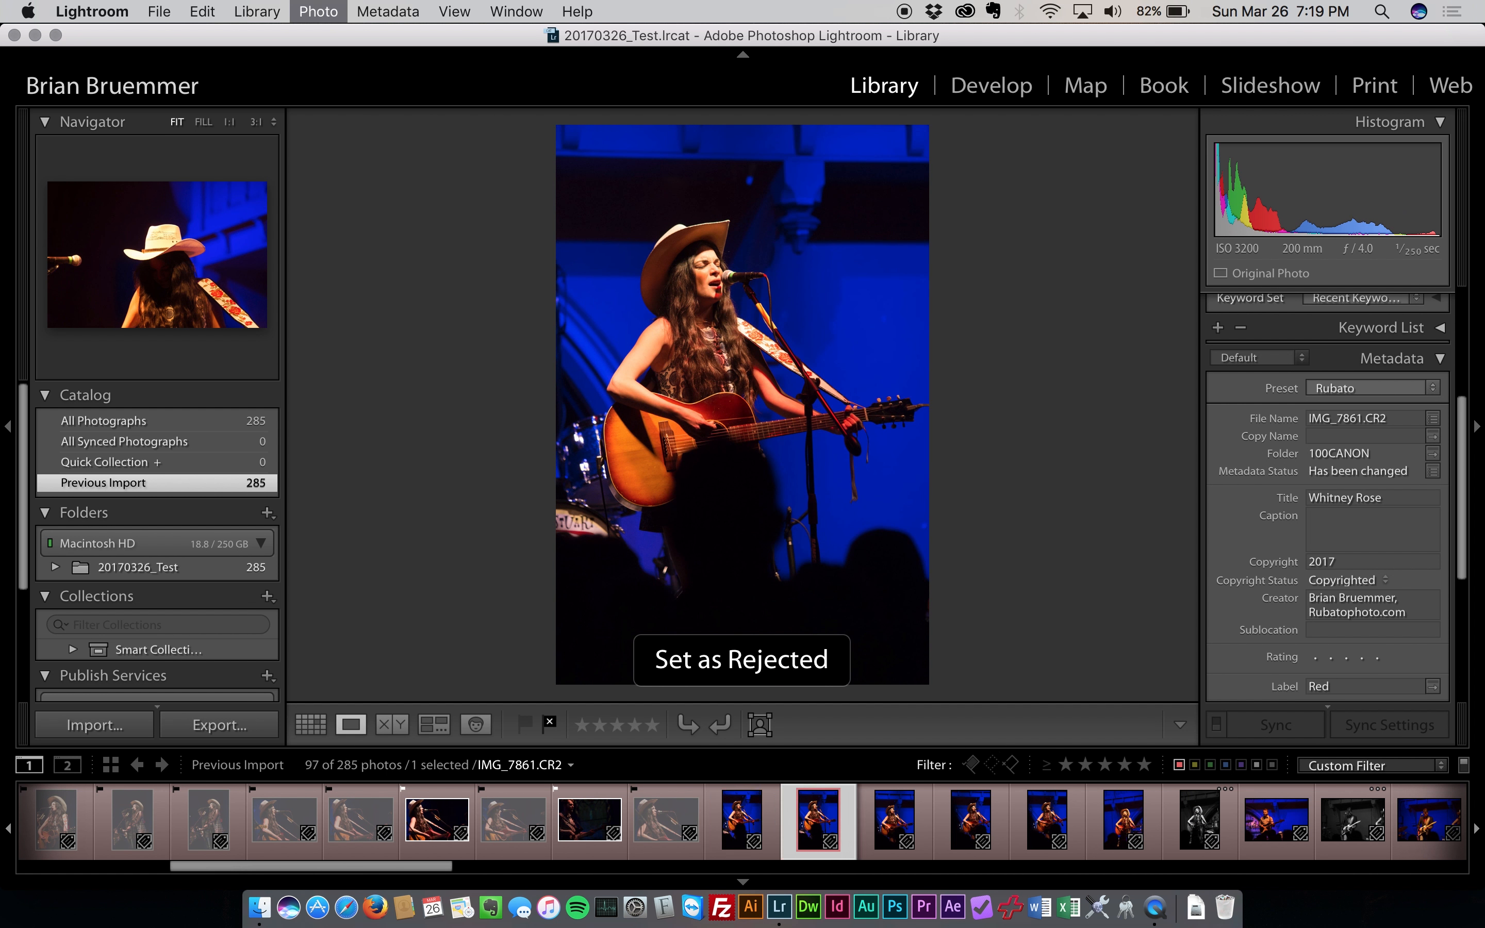
Reject the run of blue-lit stage photos from IMG_7861.CR2 through IMG_7870.CR2
key(x)
key(x)
key(x)
key(x)
key(x)
key(x)
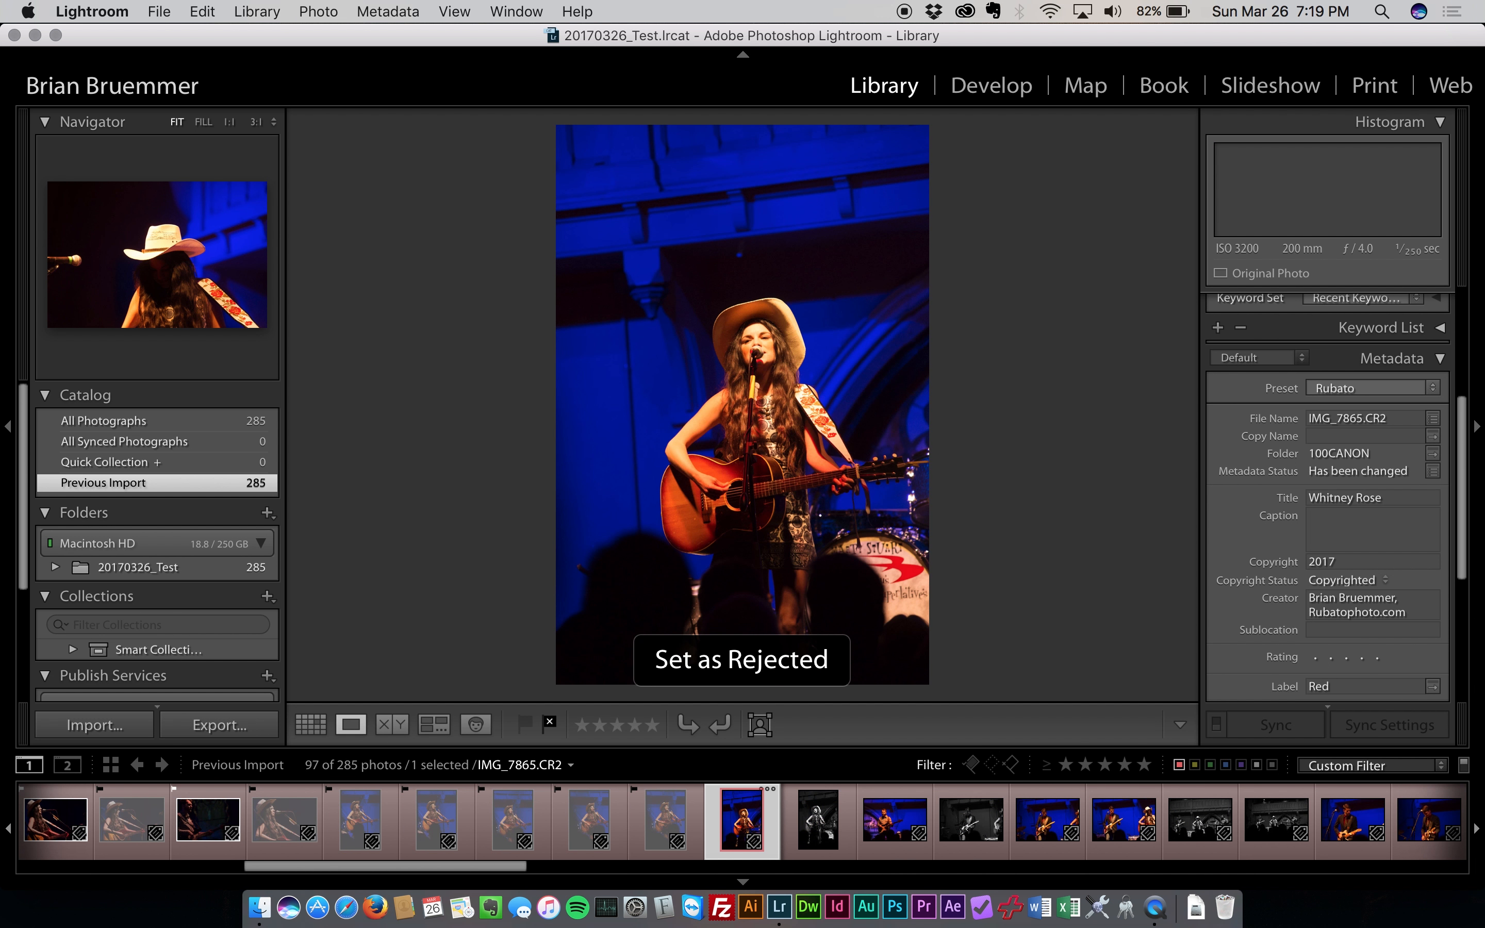
key(x)
key(x)
key(x)
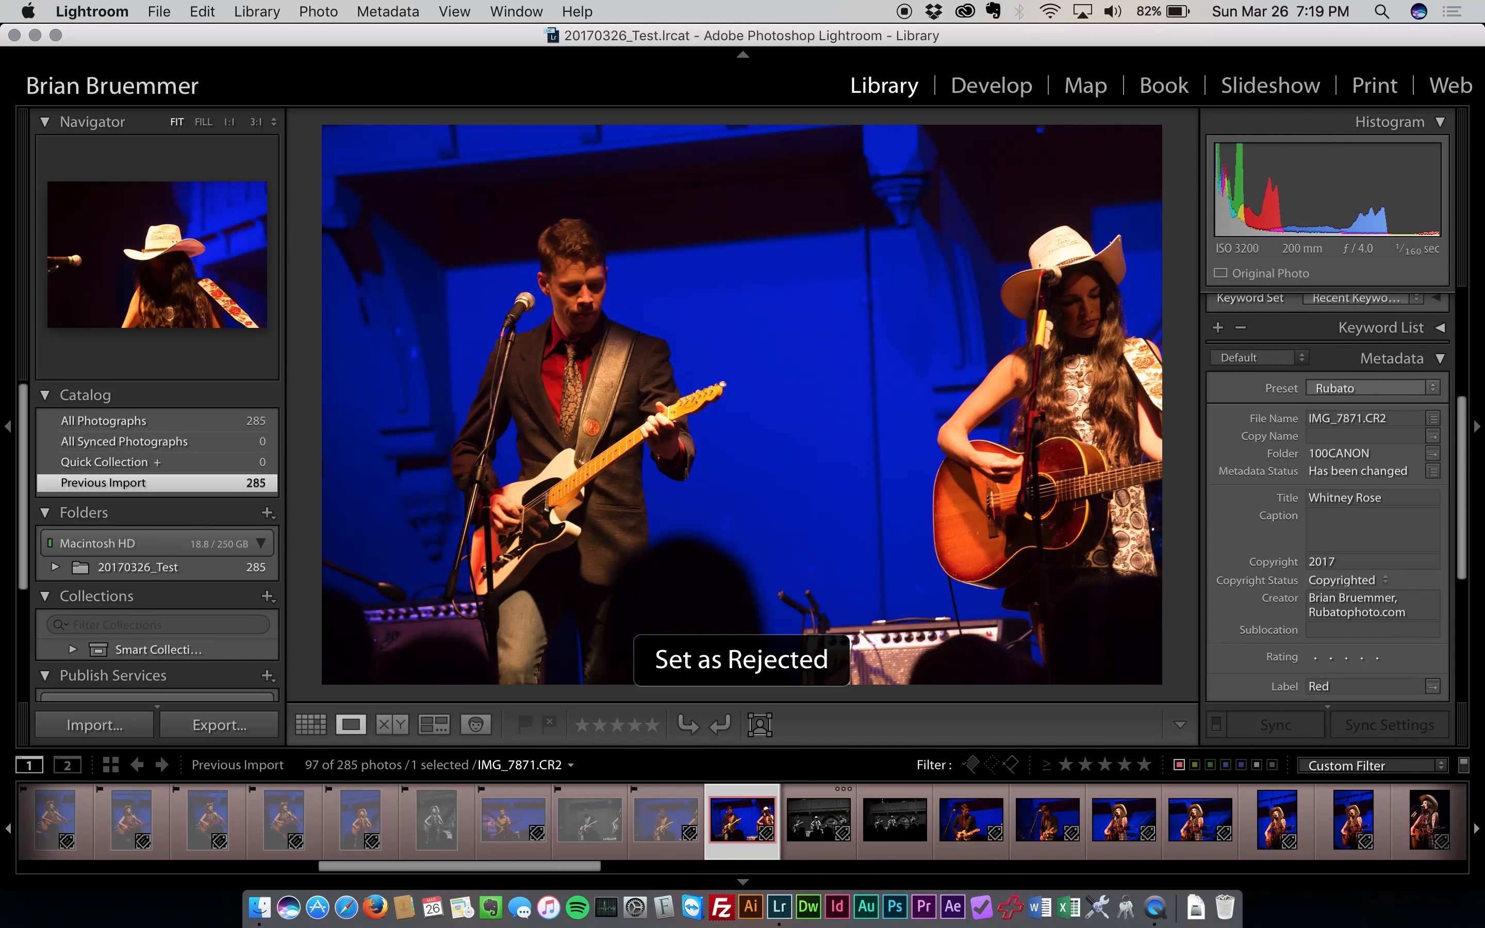
Flag IMG_7871.CR2, IMG_7874.CR2 and IMG_7876.CR2 as picks and reject IMG_7872.CR2, IMG_7873.CR2, IMG_7875.CR2 and IMG_7877.CR2
key(p)
key(x)
key(x)
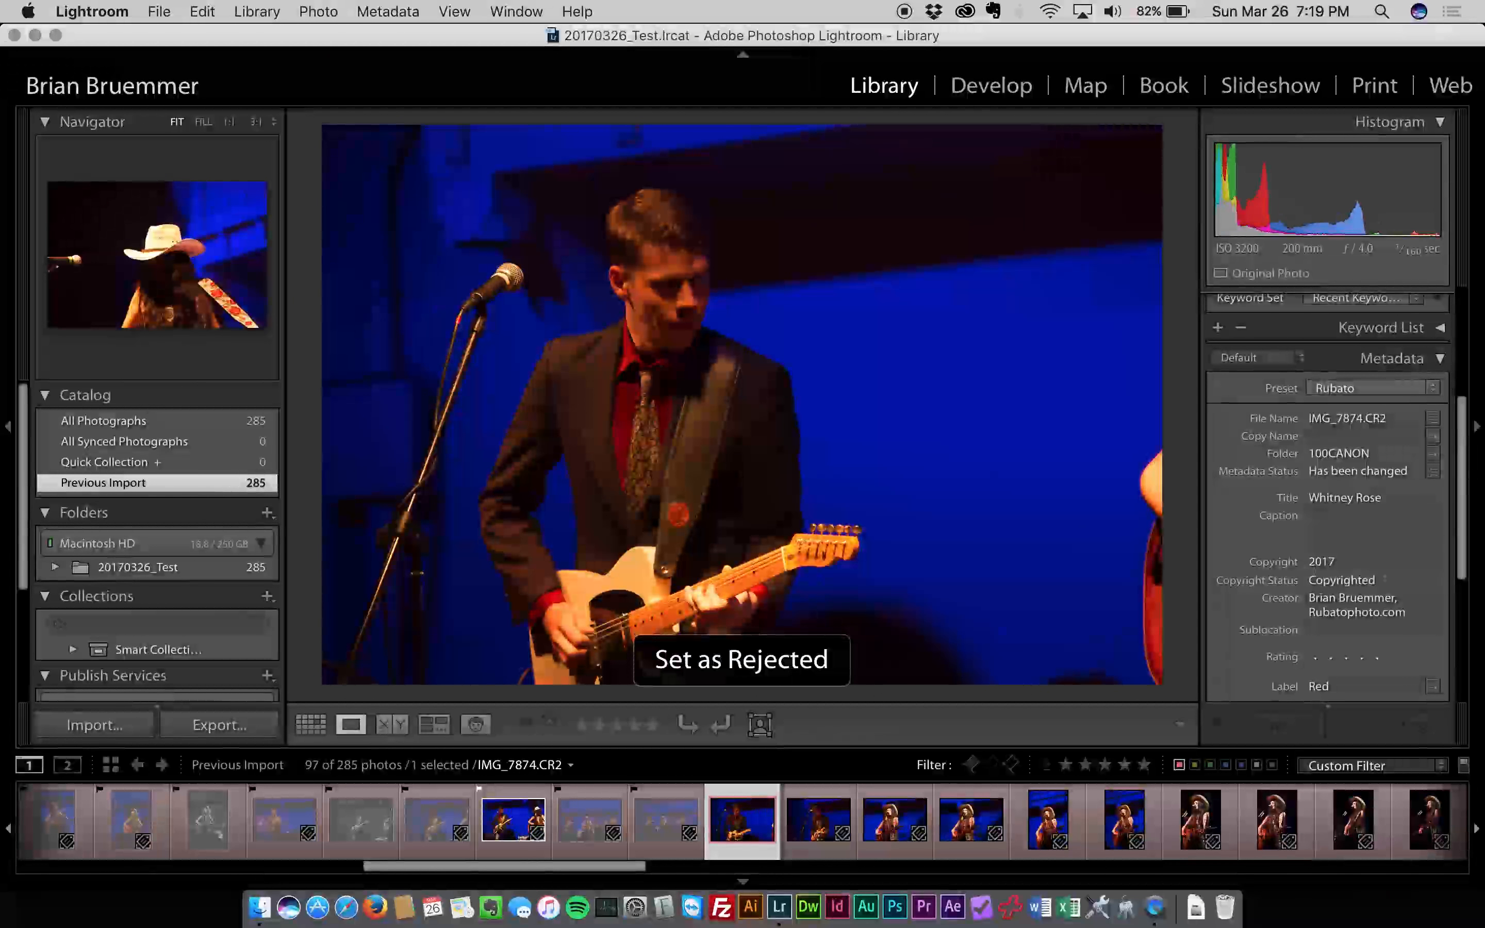
key(p)
key(x)
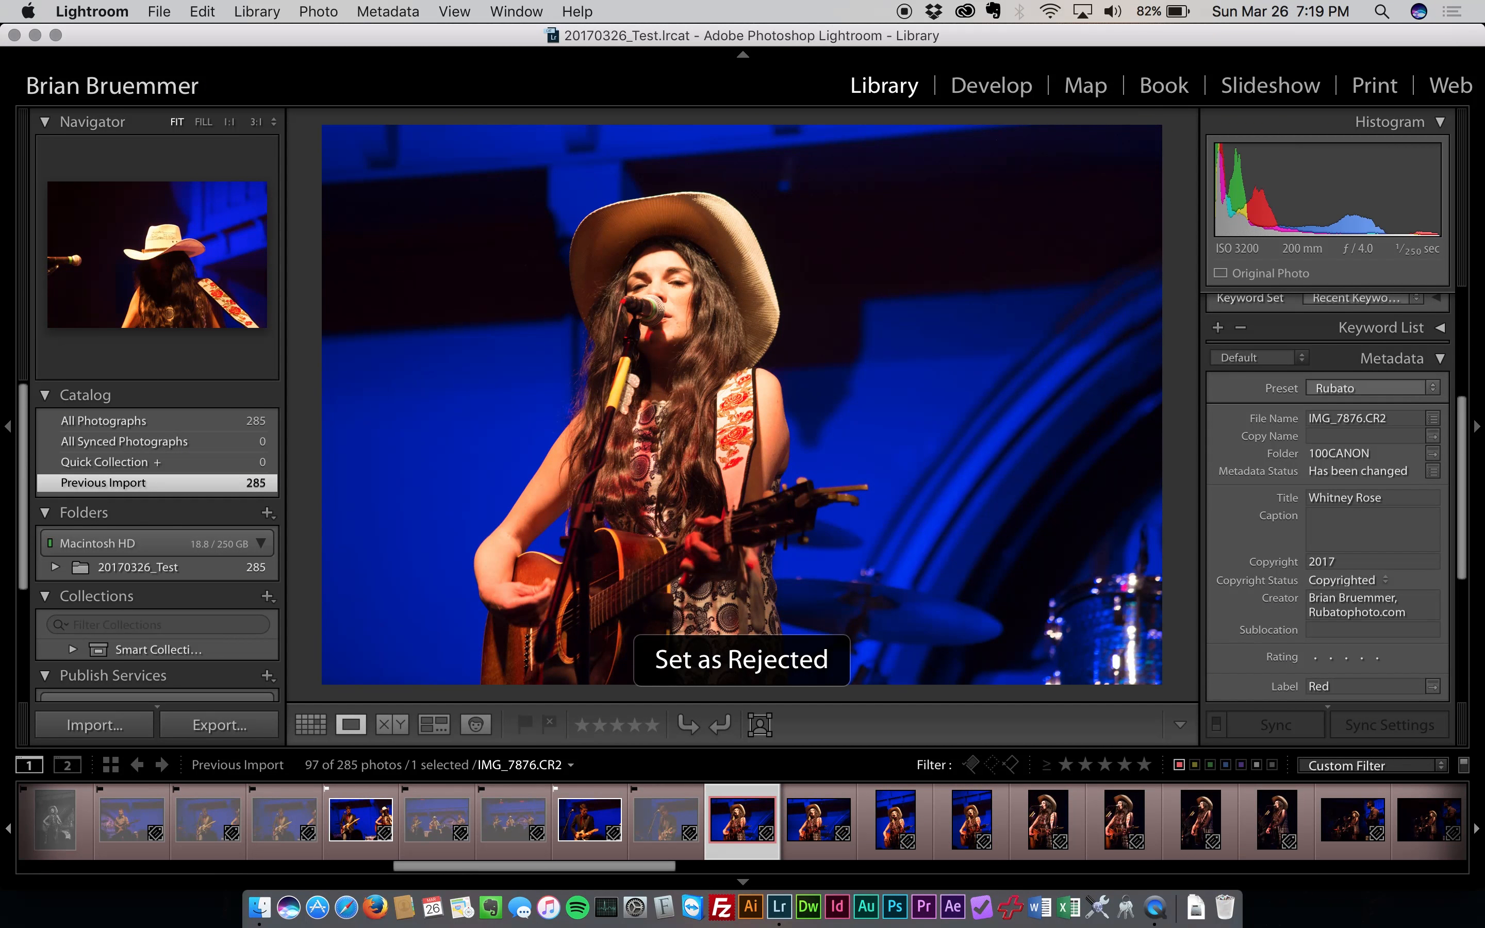
key(p)
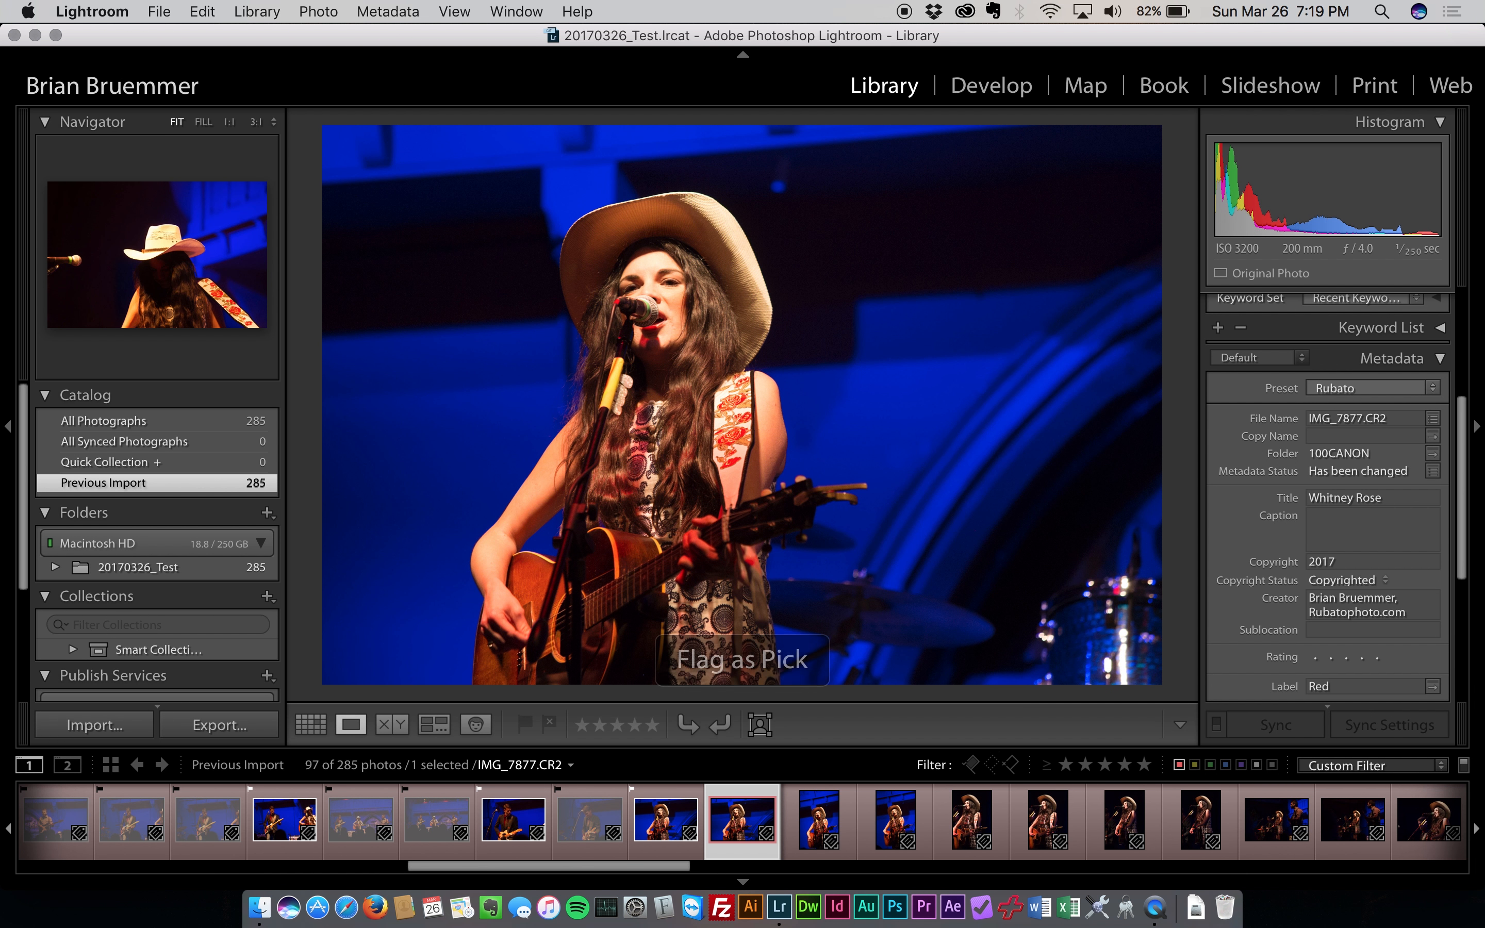
key(x)
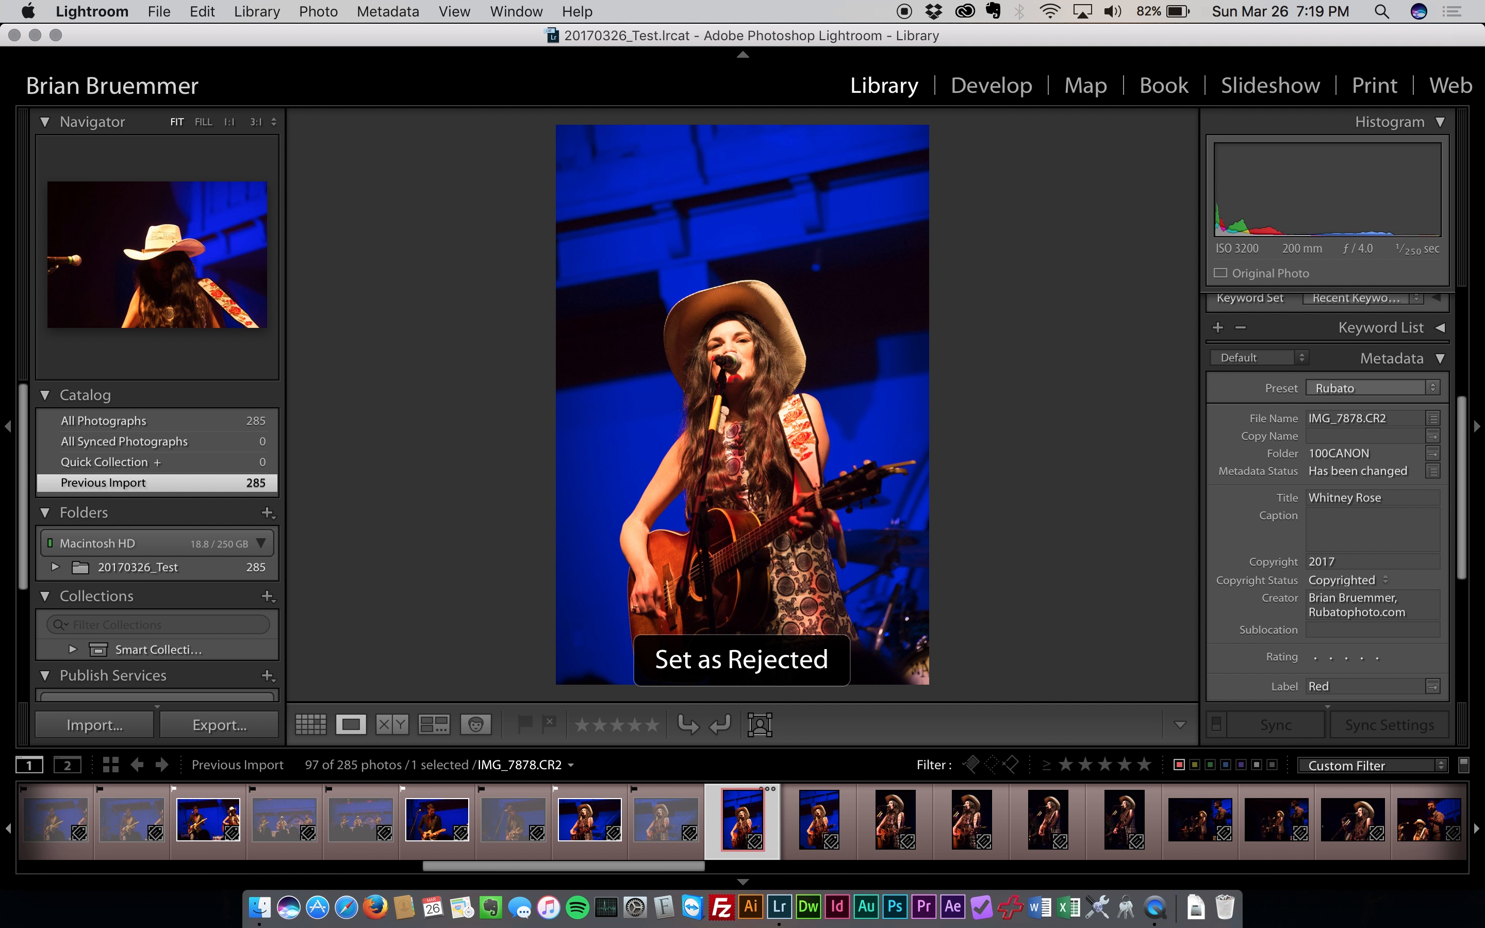